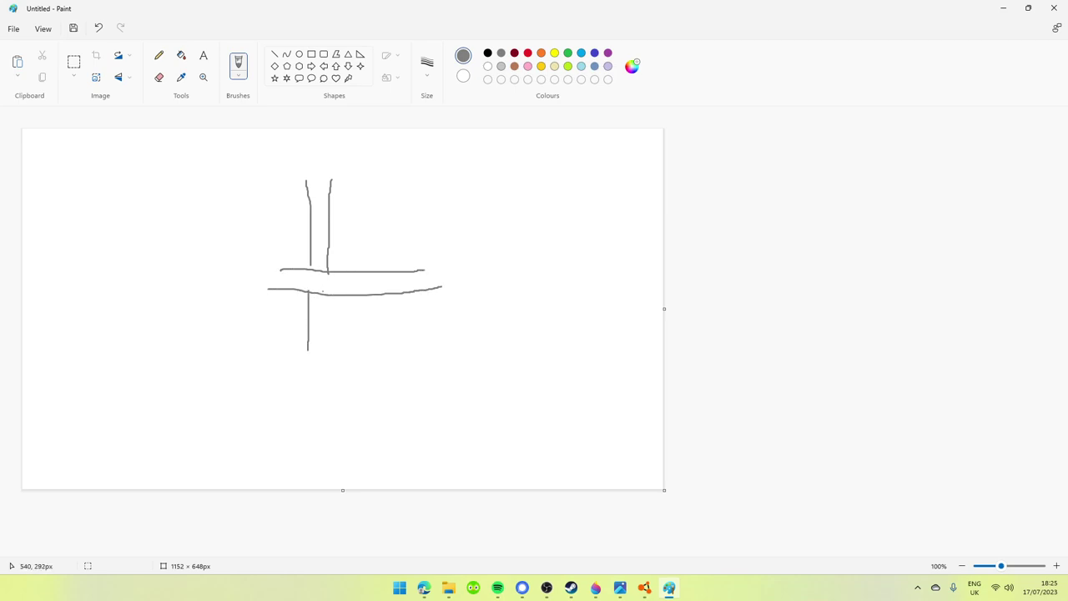
- Draw the grey lower road lines below the junction and extend both horizontal road lines further to the left
{"action": "left_click_drag", "start_coordinate": [324, 312], "coordinate": [334, 375]}
{"action": "left_click_drag", "start_coordinate": [308, 342], "coordinate": [312, 376]}
{"action": "left_click_drag", "start_coordinate": [267, 291], "coordinate": [200, 293]}
{"action": "left_click_drag", "start_coordinate": [281, 271], "coordinate": [162, 270]}
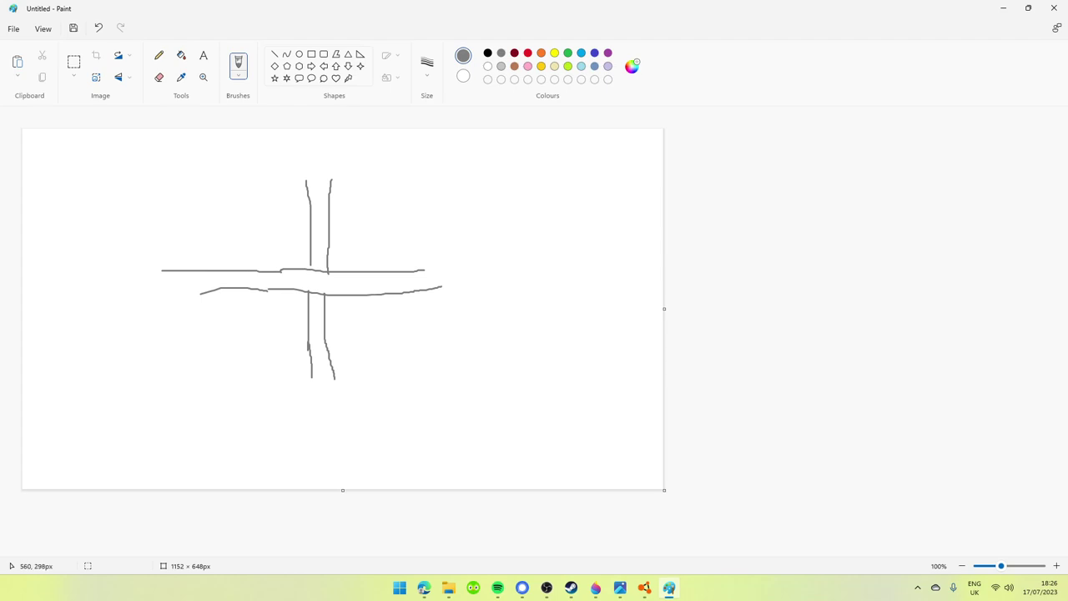
- Add an extra grey lane line to the vertical and horizontal roads and continue the vertical lines through the junction
{"action": "left_click_drag", "start_coordinate": [348, 297], "coordinate": [354, 385]}
{"action": "left_click_drag", "start_coordinate": [328, 253], "coordinate": [426, 259]}
{"action": "left_click_drag", "start_coordinate": [307, 253], "coordinate": [174, 250]}
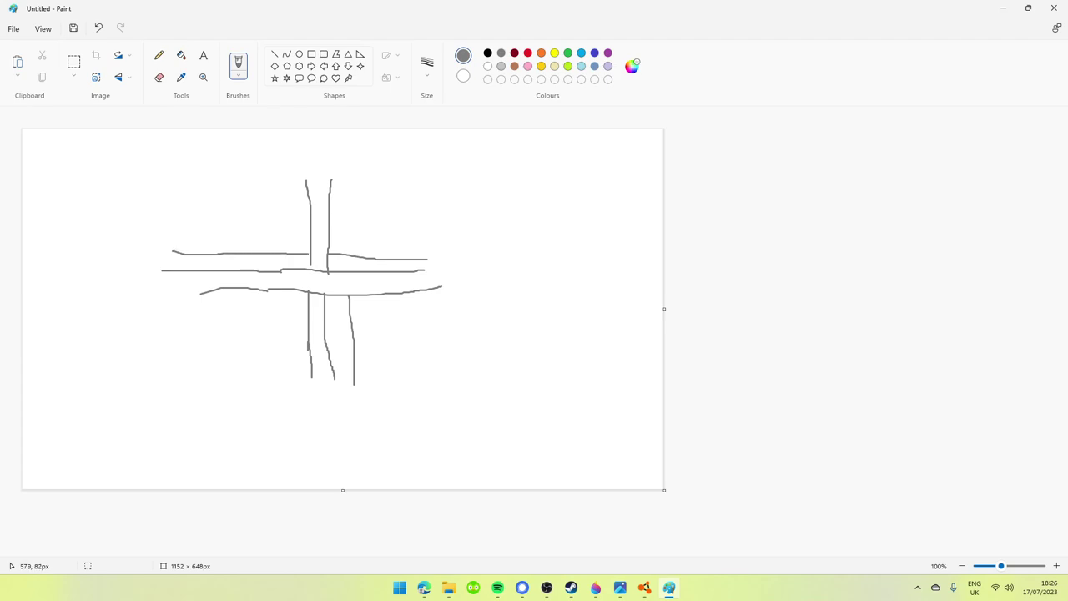
{"action": "left_click_drag", "start_coordinate": [348, 178], "coordinate": [350, 261]}
{"action": "left_click_drag", "start_coordinate": [351, 259], "coordinate": [359, 296]}
{"action": "mouse_move", "coordinate": [309, 262]}
{"action": "left_mouse_down"}
{"action": "mouse_move", "coordinate": [310, 295]}
{"action": "mouse_move", "coordinate": [325, 297]}
{"action": "left_mouse_up"}
- Draw two red rectangles side by side in the lower lane of the road right of the junction
{"action": "left_click", "coordinate": [311, 54]}
{"action": "left_click", "coordinate": [528, 53]}
{"action": "left_click_drag", "start_coordinate": [351, 278], "coordinate": [440, 291]}
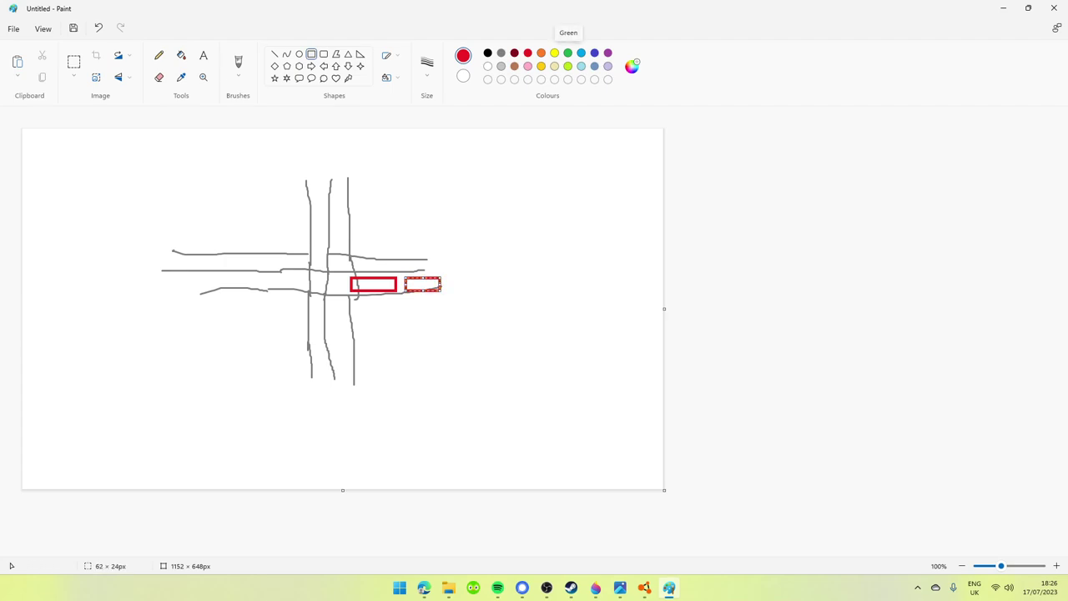
{"action": "left_click", "coordinate": [393, 331]}
- Draw a green rectangle about 21 × 28 px in the road just below the junction and a blue rectangle beneath it
{"action": "left_click", "coordinate": [568, 53]}
{"action": "left_click_drag", "start_coordinate": [329, 301], "coordinate": [342, 318]}
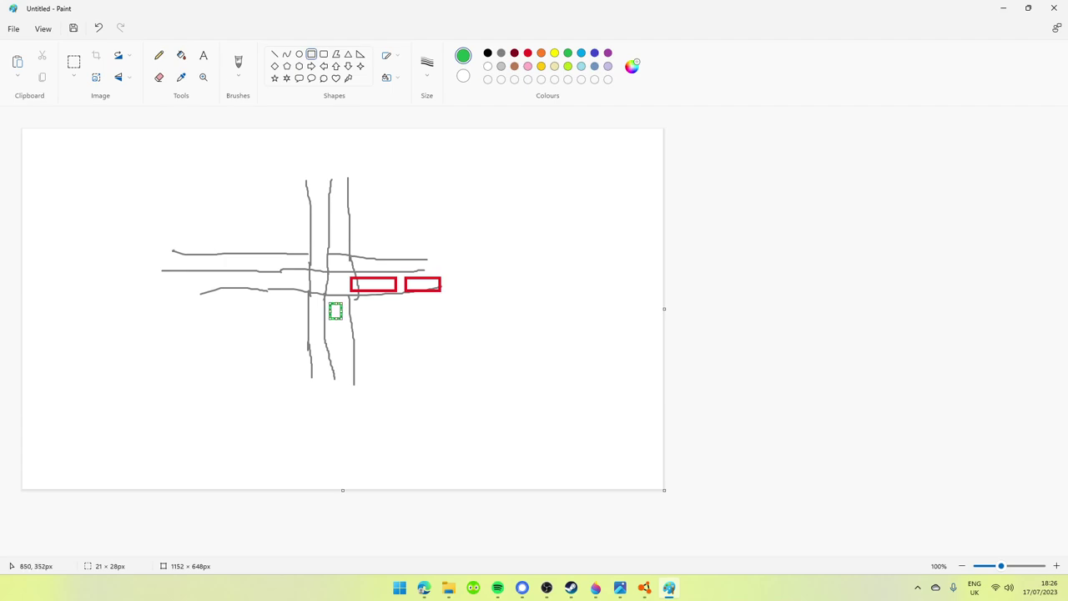
{"action": "left_click", "coordinate": [539, 327]}
{"action": "mouse_move", "coordinate": [329, 327]}
{"action": "left_mouse_down"}
{"action": "mouse_move", "coordinate": [343, 333]}
{"action": "mouse_move", "coordinate": [341, 346]}
{"action": "left_mouse_up"}
{"action": "key", "text": "Escape"}
- Draw a yellow rectangle at the junction's upper-right lane and a pink rectangle to the right of it
{"action": "left_click", "coordinate": [541, 66]}
{"action": "left_click_drag", "start_coordinate": [343, 257], "coordinate": [371, 270]}
{"action": "left_click", "coordinate": [296, 159]}
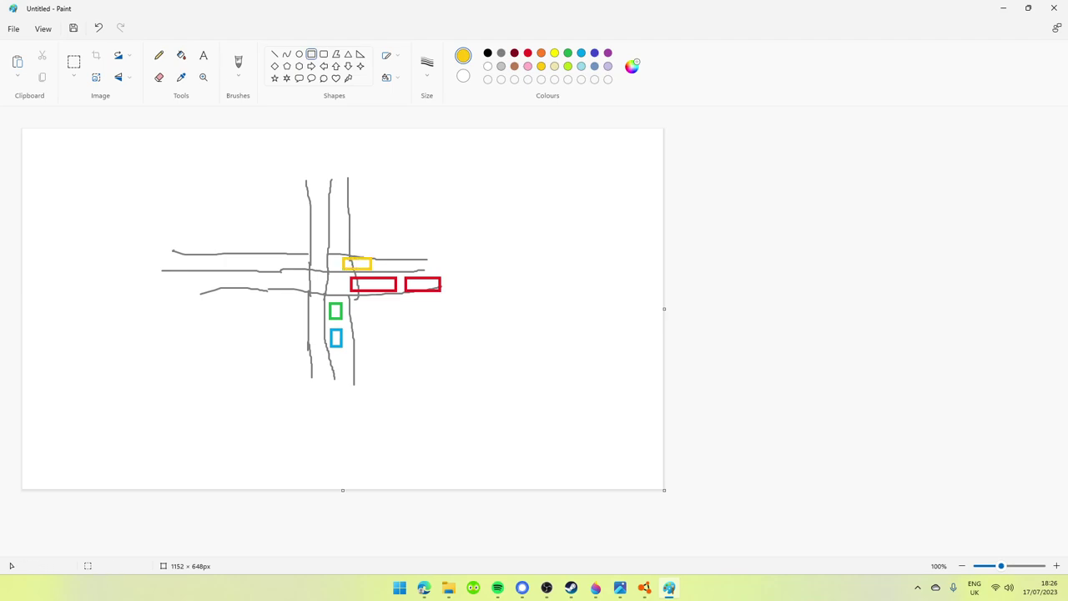
{"action": "left_click_drag", "start_coordinate": [384, 263], "coordinate": [420, 276]}
{"action": "key", "text": "Escape"}
- Pencil a black arrow from the green rectangle through the junction toward the left road, and scribble a red mark over the junction's centre
{"action": "left_click", "coordinate": [487, 53]}
{"action": "left_click_drag", "start_coordinate": [336, 295], "coordinate": [335, 272]}
{"action": "key", "text": "ctrl+z"}
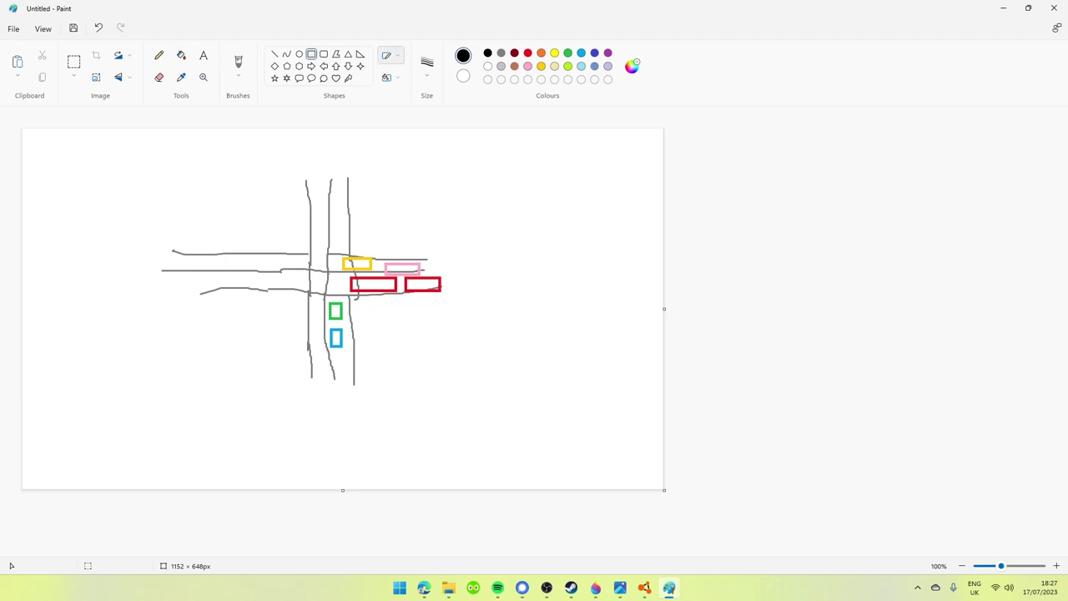
{"action": "left_click", "coordinate": [159, 55]}
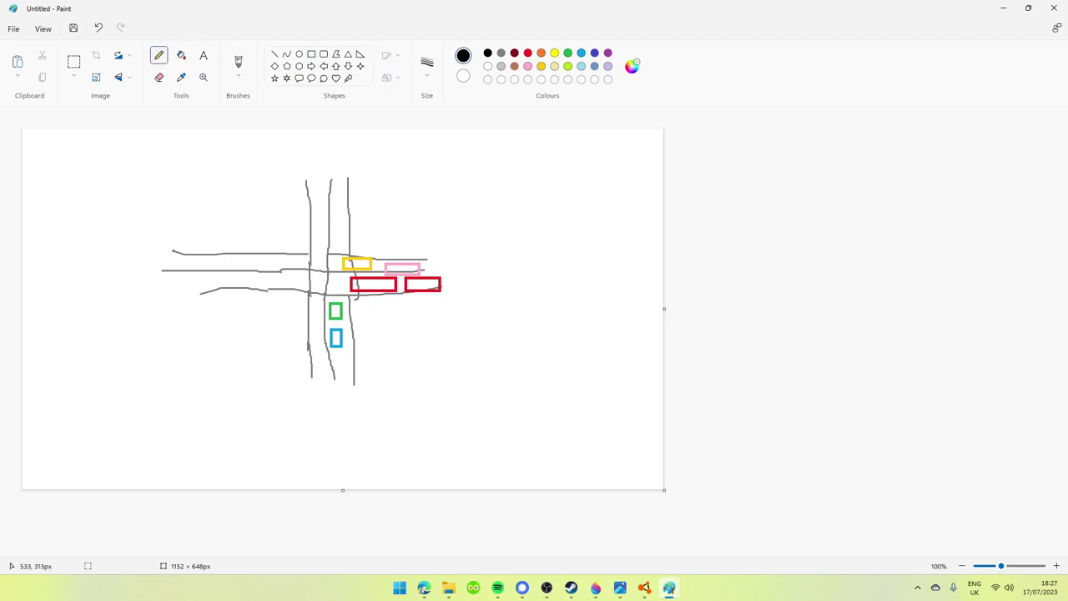
{"action": "left_click_drag", "start_coordinate": [338, 297], "coordinate": [333, 279]}
{"action": "left_click", "coordinate": [527, 53]}
{"action": "mouse_move", "coordinate": [320, 270]}
{"action": "left_mouse_down"}
{"action": "mouse_move", "coordinate": [317, 257]}
{"action": "mouse_move", "coordinate": [331, 255]}
{"action": "left_mouse_up"}
- Switch to BeamNG.drive and start Freeroam on West Coast, USA at the Redwood forest spawn point
{"action": "mouse_move", "coordinate": [643, 588]}
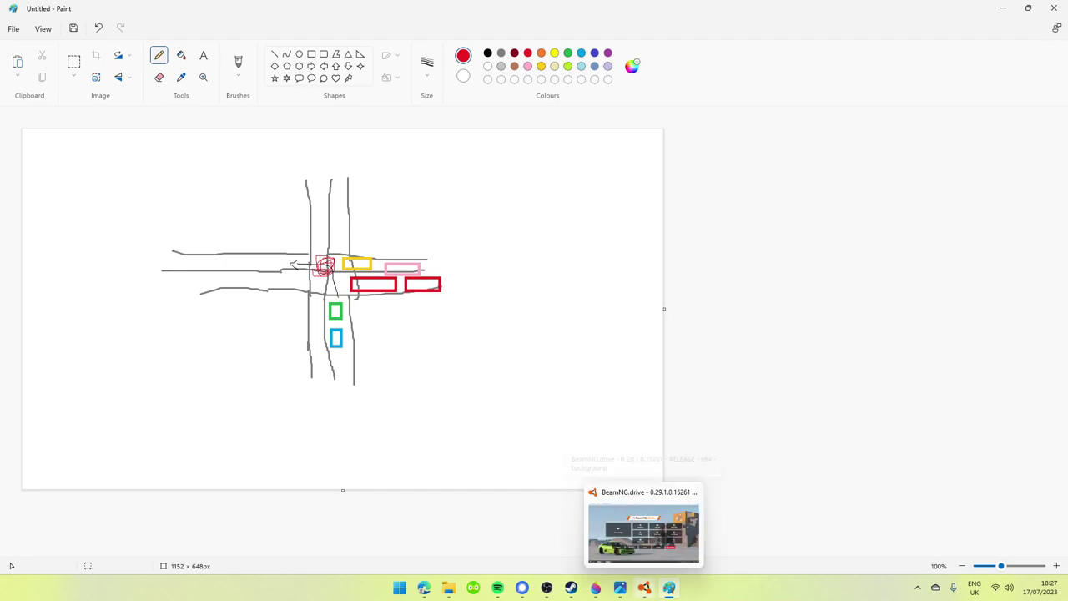
{"action": "left_click", "coordinate": [644, 531]}
{"action": "left_click", "coordinate": [289, 252]}
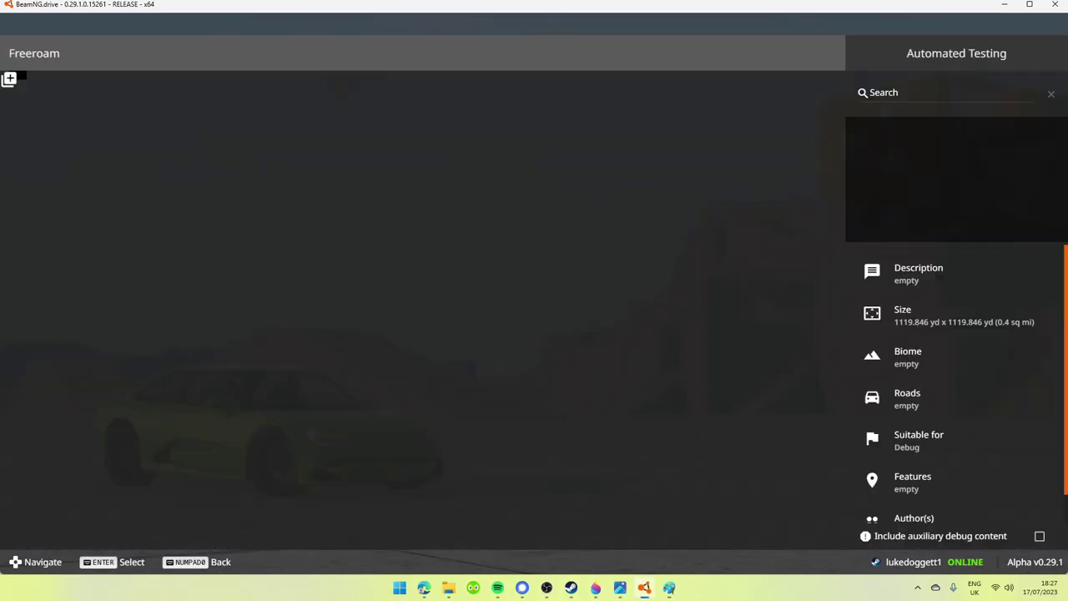
{"action": "key", "text": "Up"}
{"action": "key", "text": "Up"}
{"action": "scroll", "coordinate": [420, 311], "scroll_direction": "down", "scroll_amount": 3}
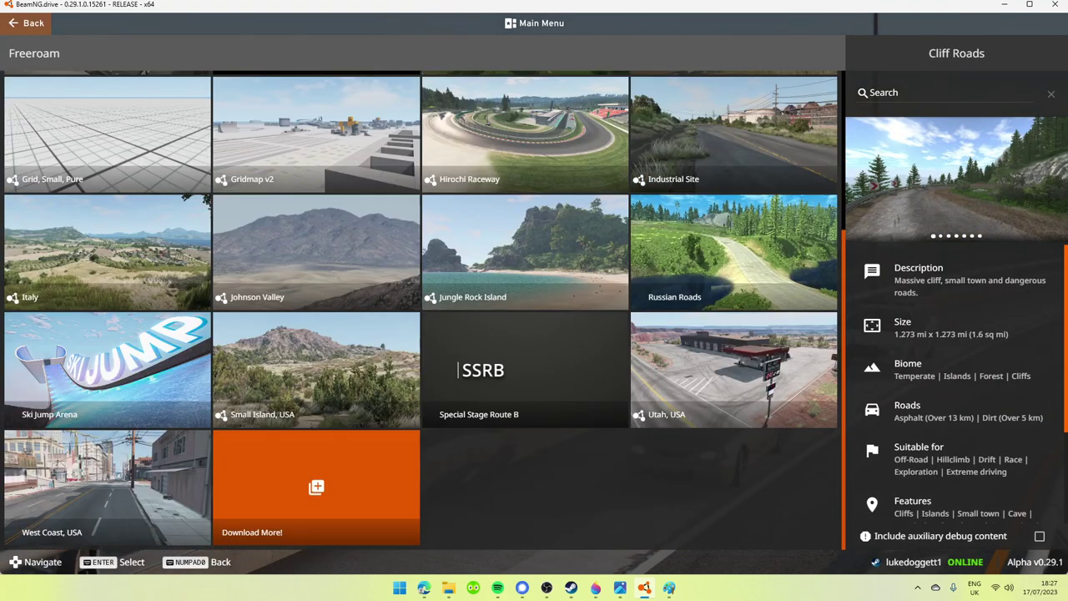
{"action": "left_click", "coordinate": [107, 489]}
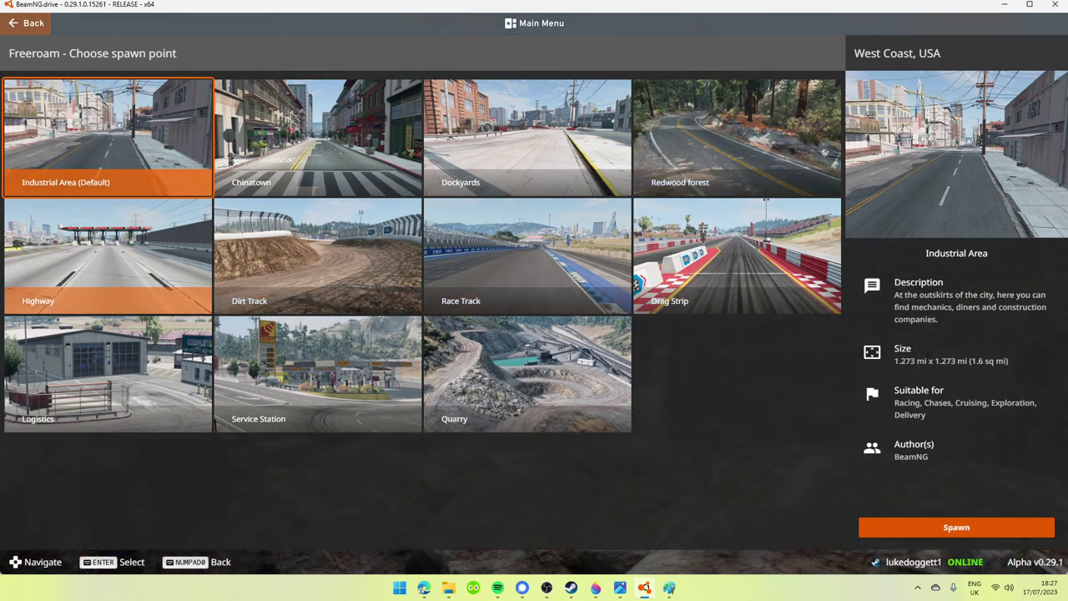
{"action": "left_click", "coordinate": [737, 138]}
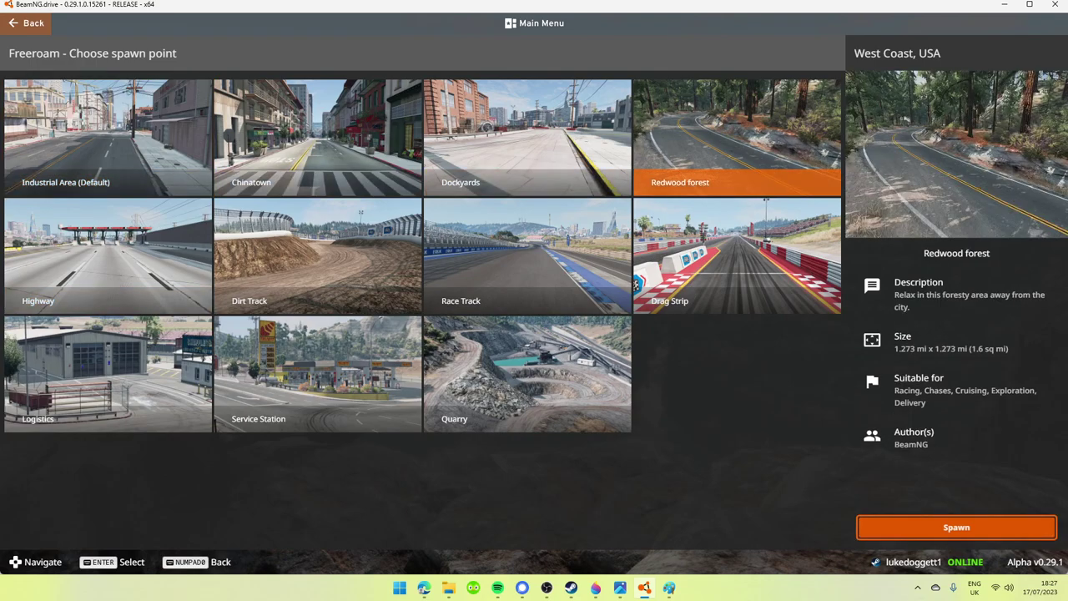
{"action": "key", "text": "Return"}
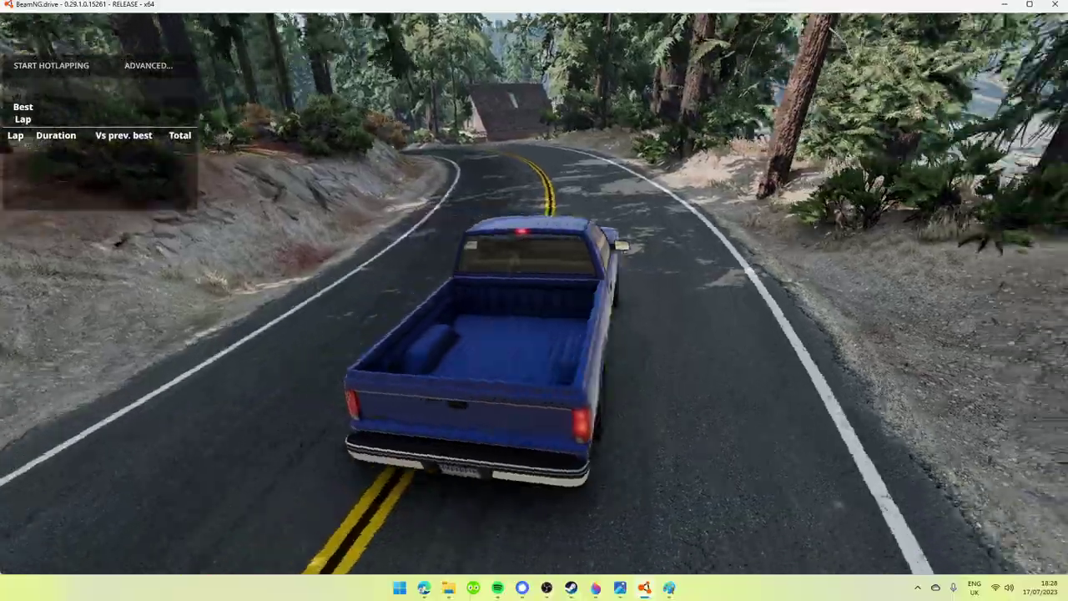
- Set a map route from the pickup to the nearby road junction northeast of it and return to driving
{"action": "key", "text": "alt+u"}
{"action": "key", "text": "c"}
{"action": "key", "text": "m"}
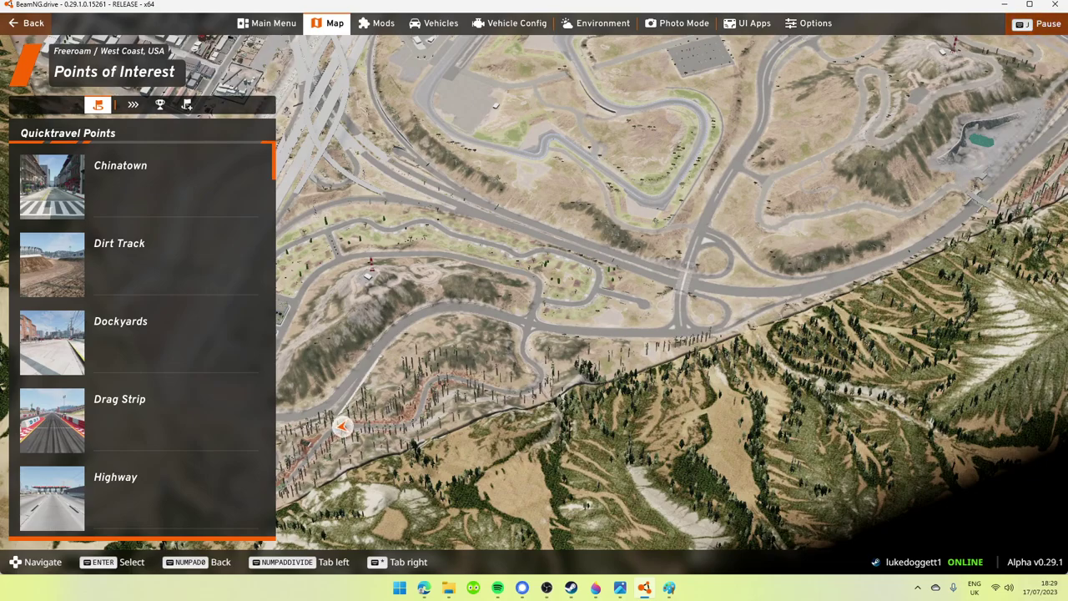
{"action": "left_click", "coordinate": [529, 323]}
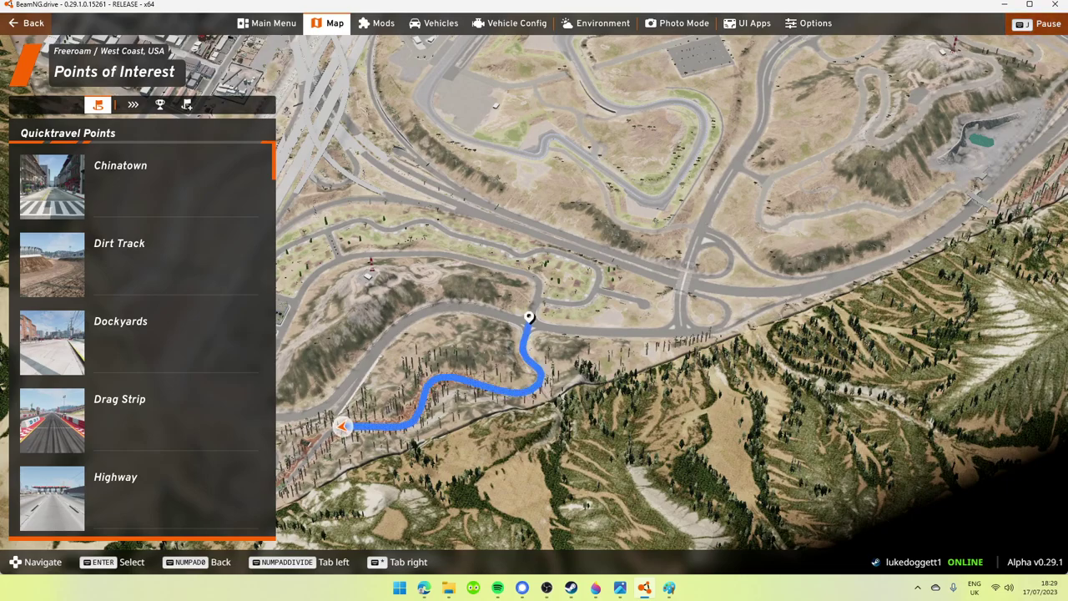
{"action": "key", "text": "Escape"}
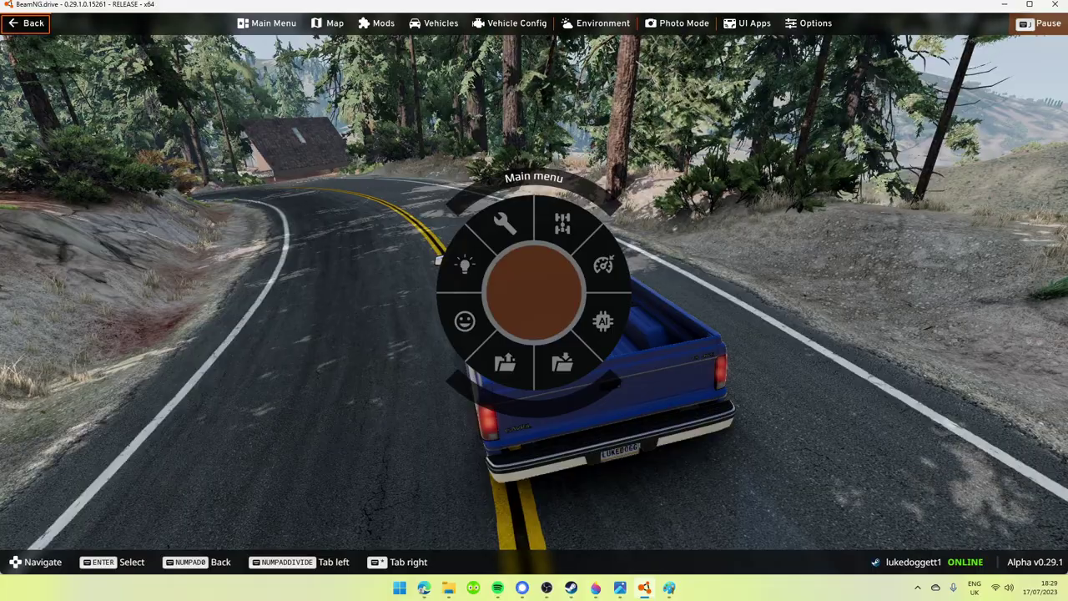
{"action": "key", "text": "Escape"}
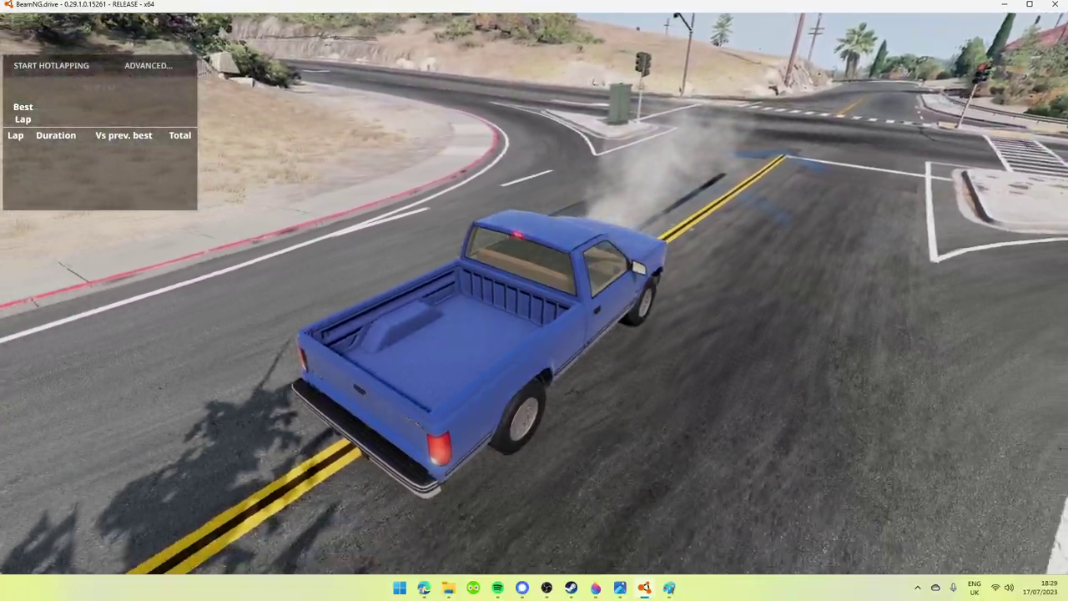
- Check the pickup's position on the map, then drive it forward into the right-hand lane before the traffic lights and stop
{"action": "key", "text": "m"}
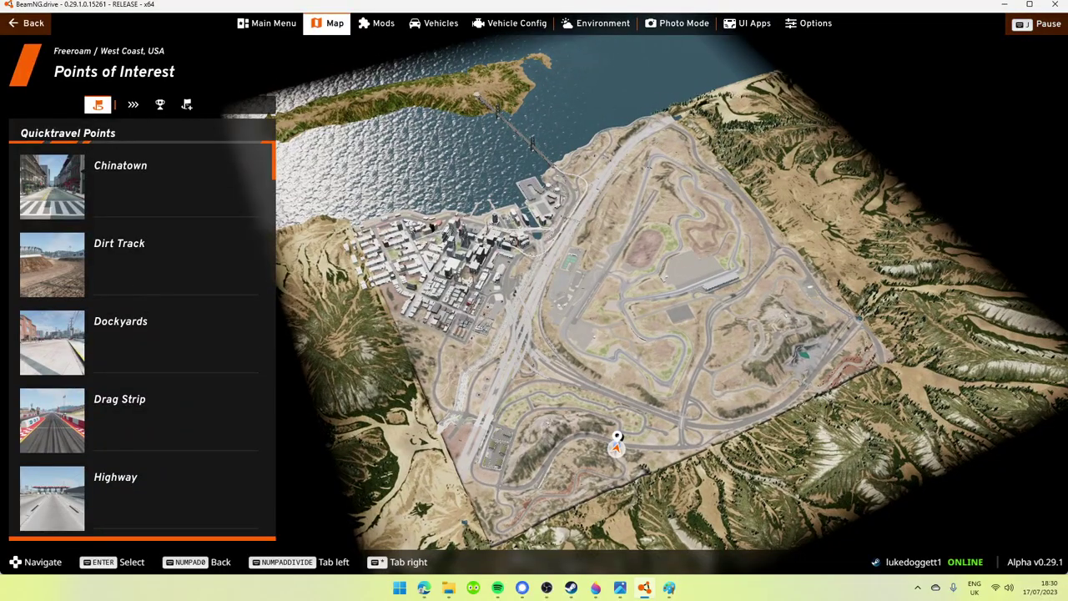
{"action": "key", "text": "m"}
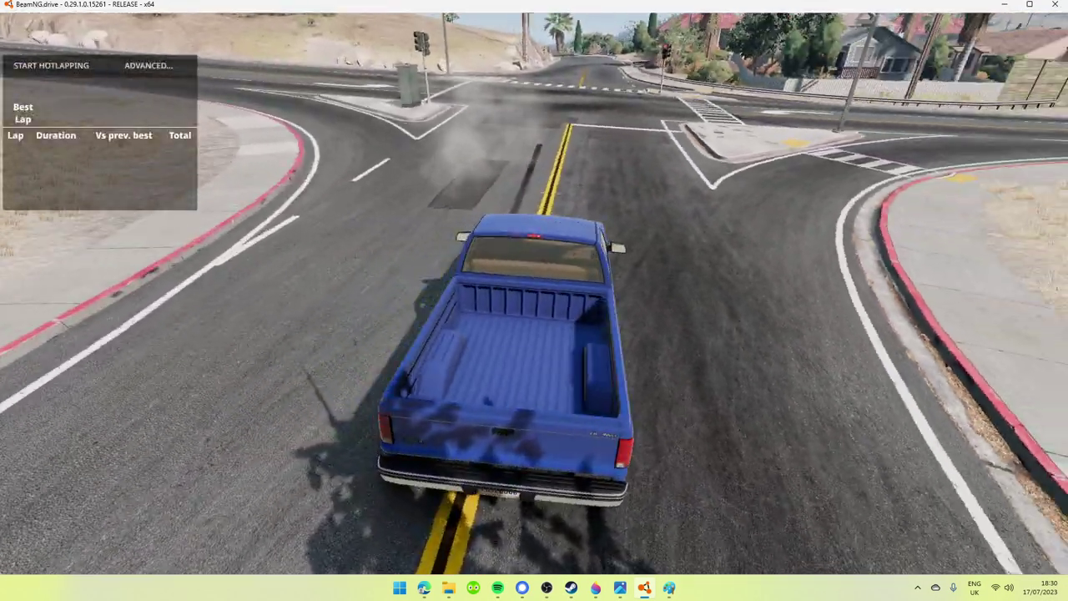
{"action": "key", "text": "w"}
{"action": "key", "text": "d"}
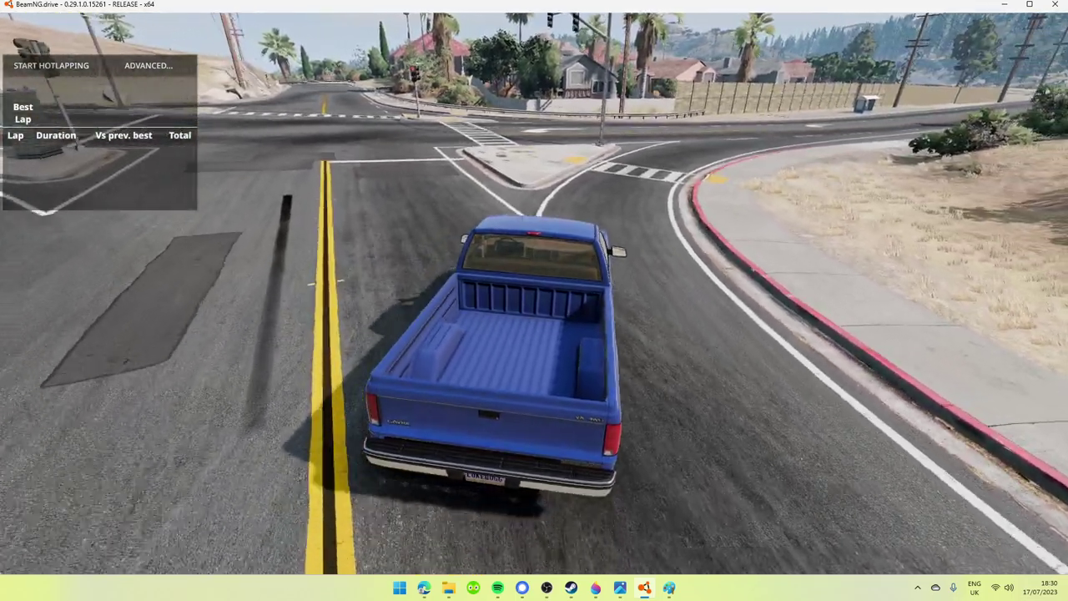
{"action": "key", "text": "s"}
- Replace the pickup with a Cherrier FCV Tograc qE in a dark red factory colour
{"action": "key", "text": "Escape"}
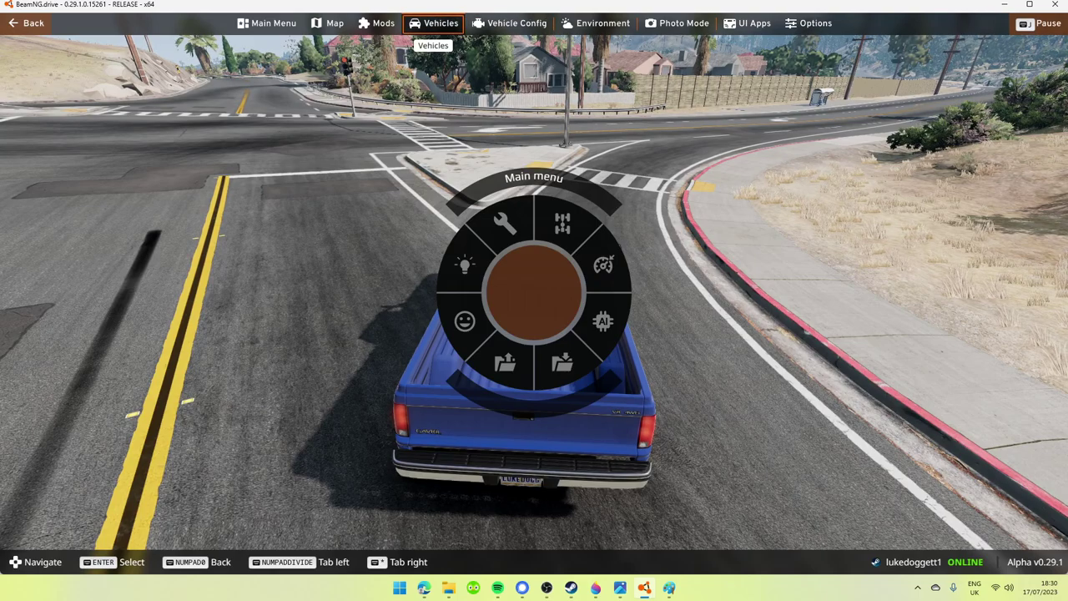
{"action": "key", "text": "Return"}
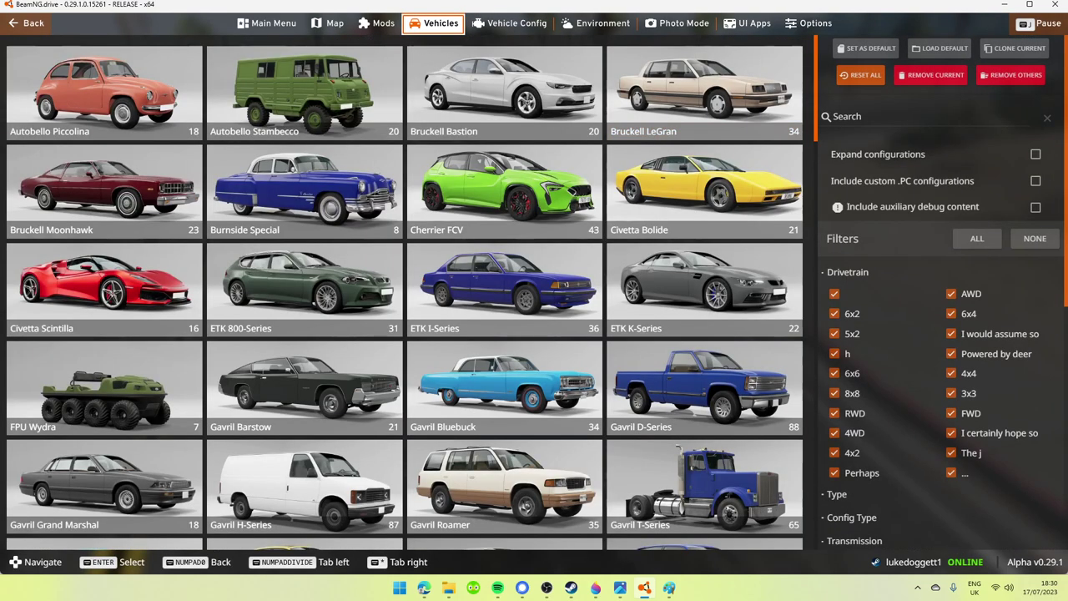
{"action": "scroll", "coordinate": [404, 292], "scroll_direction": "down", "scroll_amount": 1}
{"action": "scroll", "coordinate": [404, 293], "scroll_direction": "down", "scroll_amount": 1}
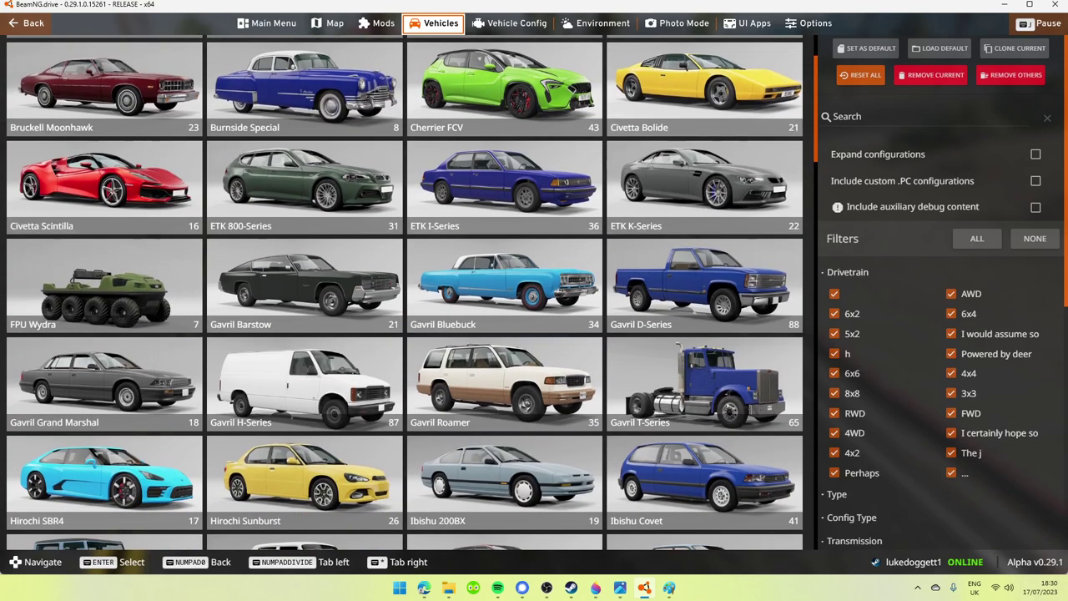
{"action": "scroll", "coordinate": [412, 292], "scroll_direction": "down", "scroll_amount": 4}
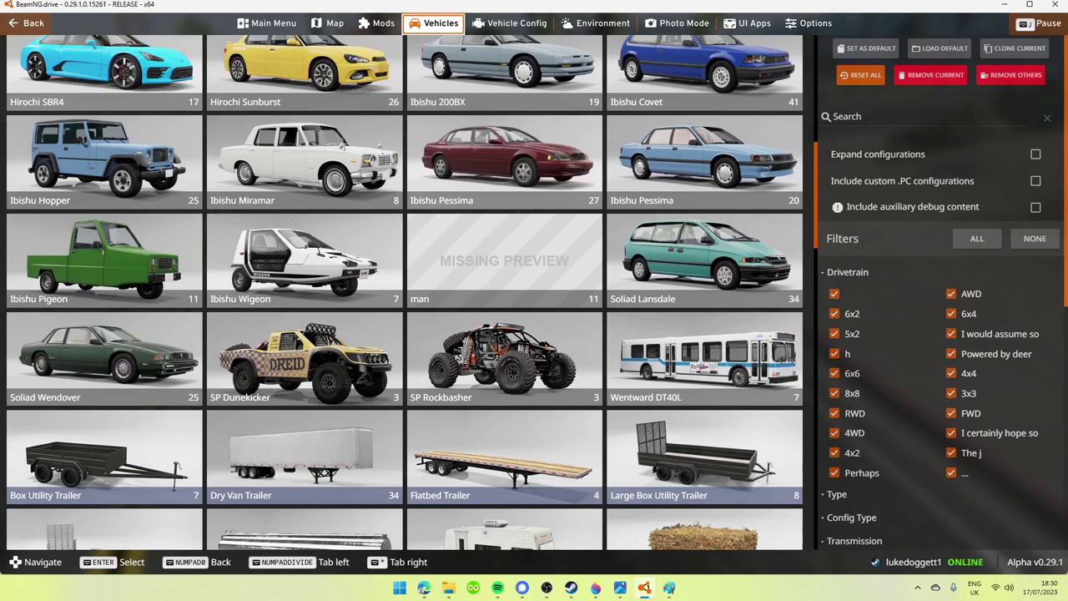
{"action": "scroll", "coordinate": [413, 292], "scroll_direction": "up", "scroll_amount": 4}
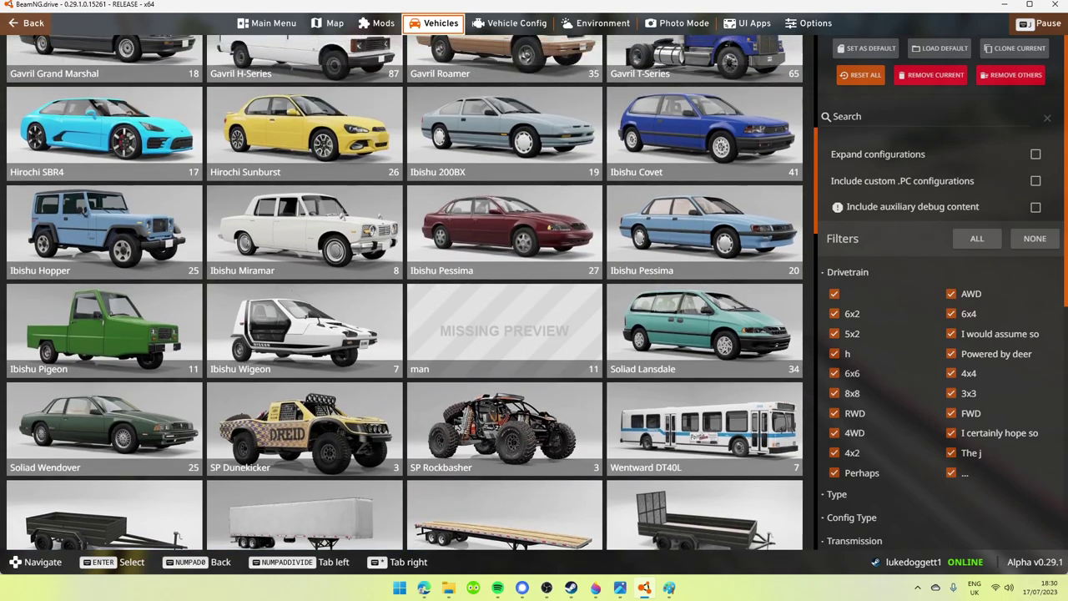
{"action": "scroll", "coordinate": [413, 292], "scroll_direction": "up", "scroll_amount": 2}
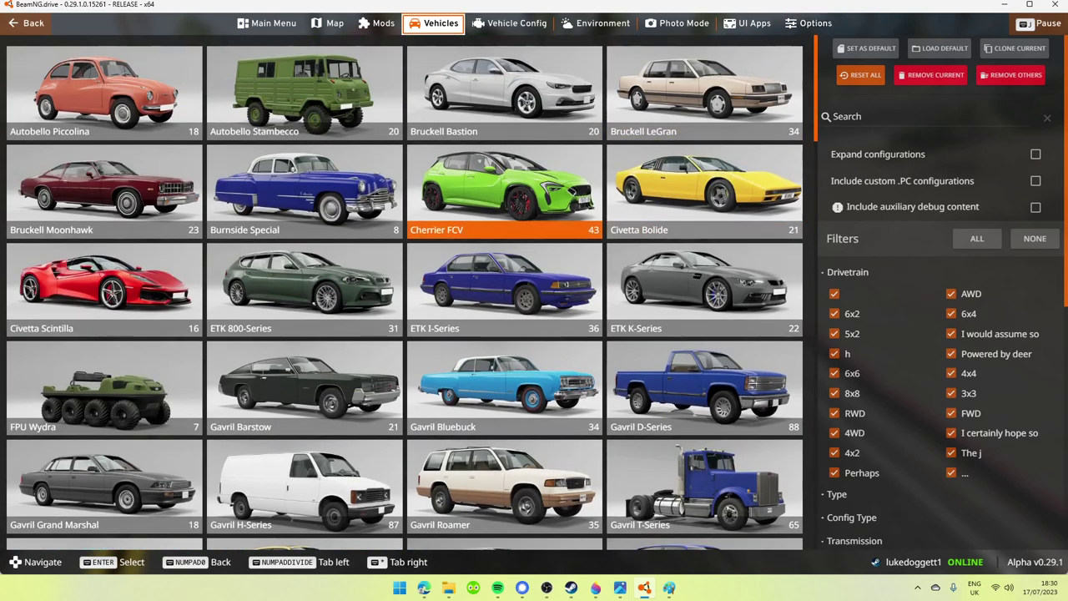
{"action": "left_click", "coordinate": [504, 191]}
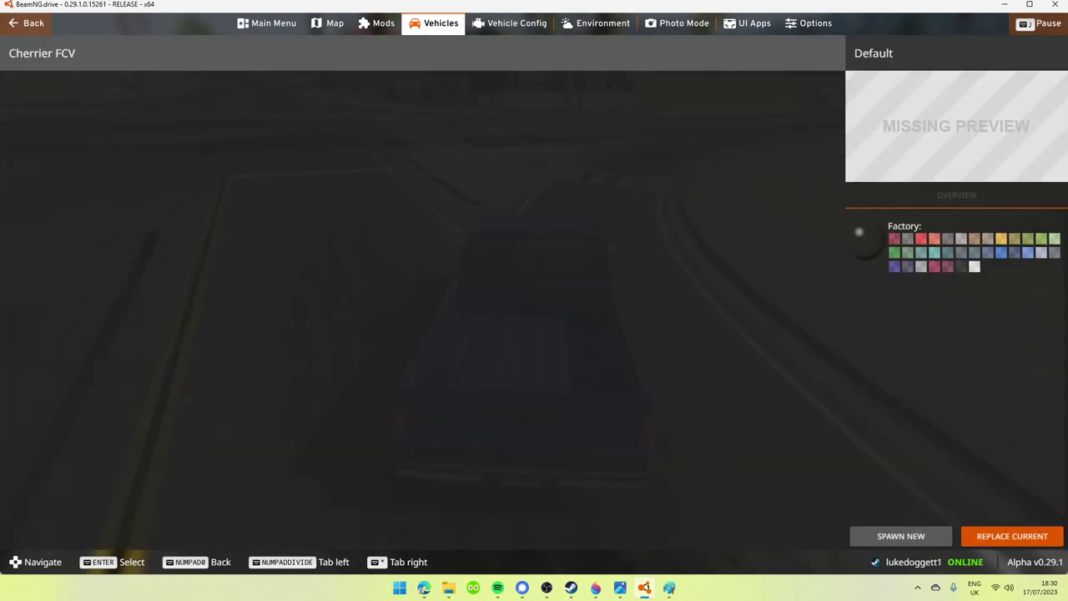
{"action": "scroll", "coordinate": [427, 311], "scroll_direction": "down", "scroll_amount": 3}
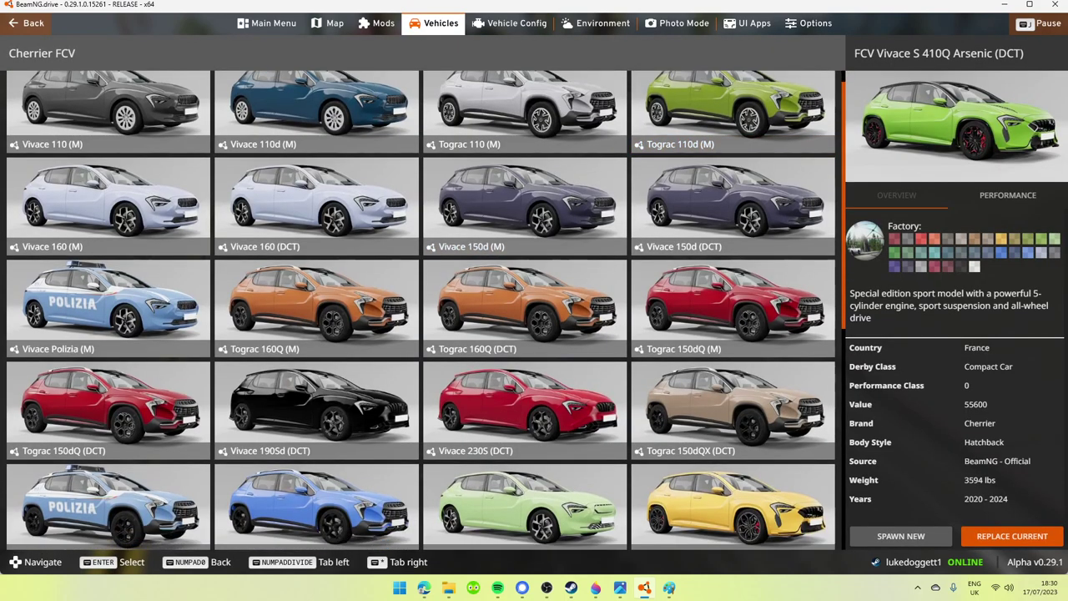
{"action": "scroll", "coordinate": [426, 311], "scroll_direction": "down", "scroll_amount": 2}
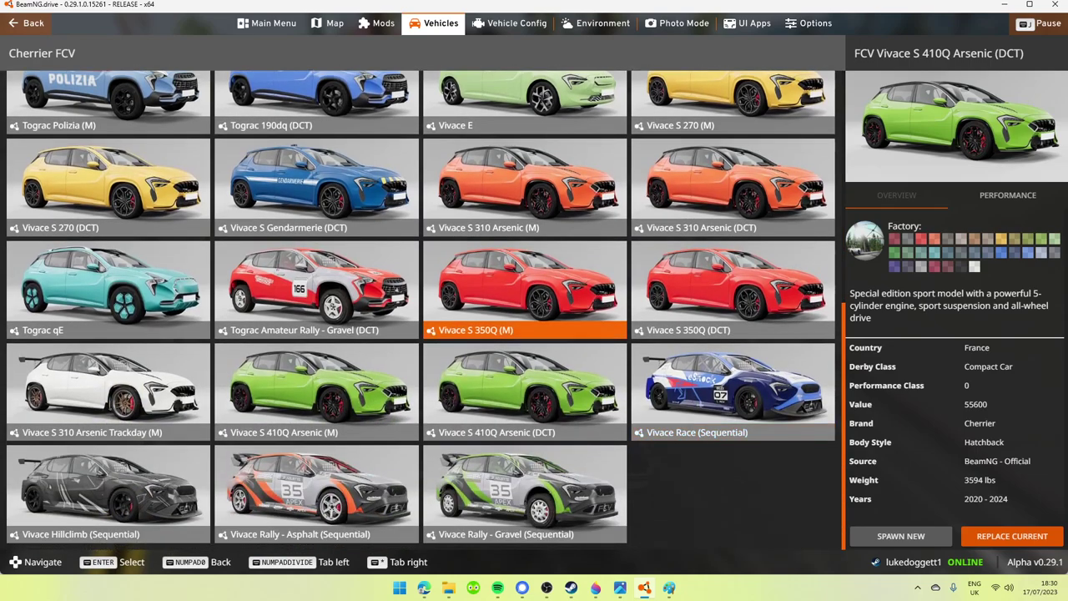
{"action": "left_click", "coordinate": [107, 289]}
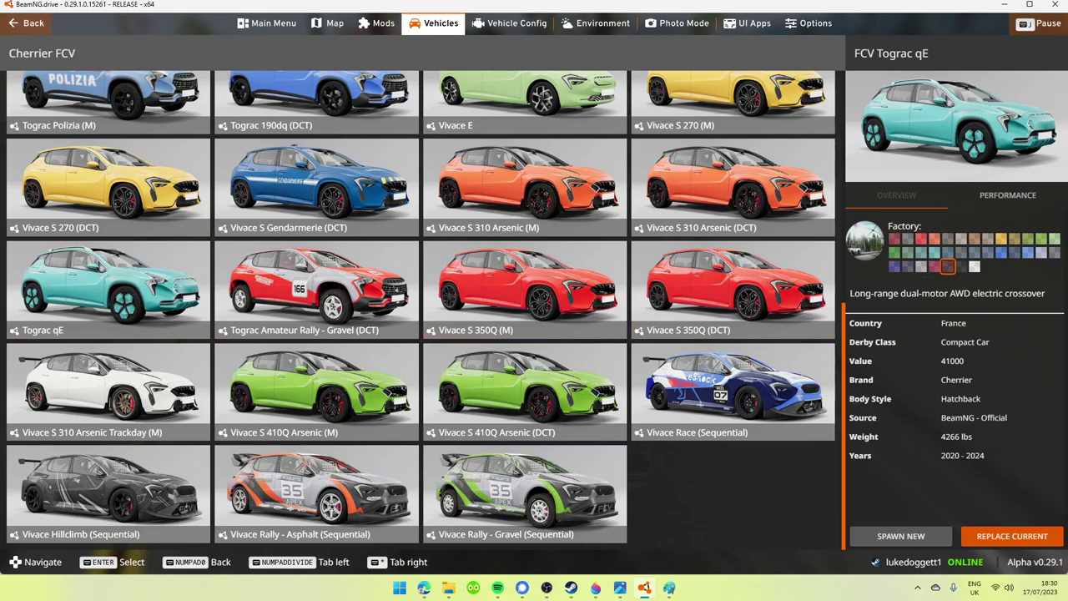
{"action": "left_click", "coordinate": [1012, 536]}
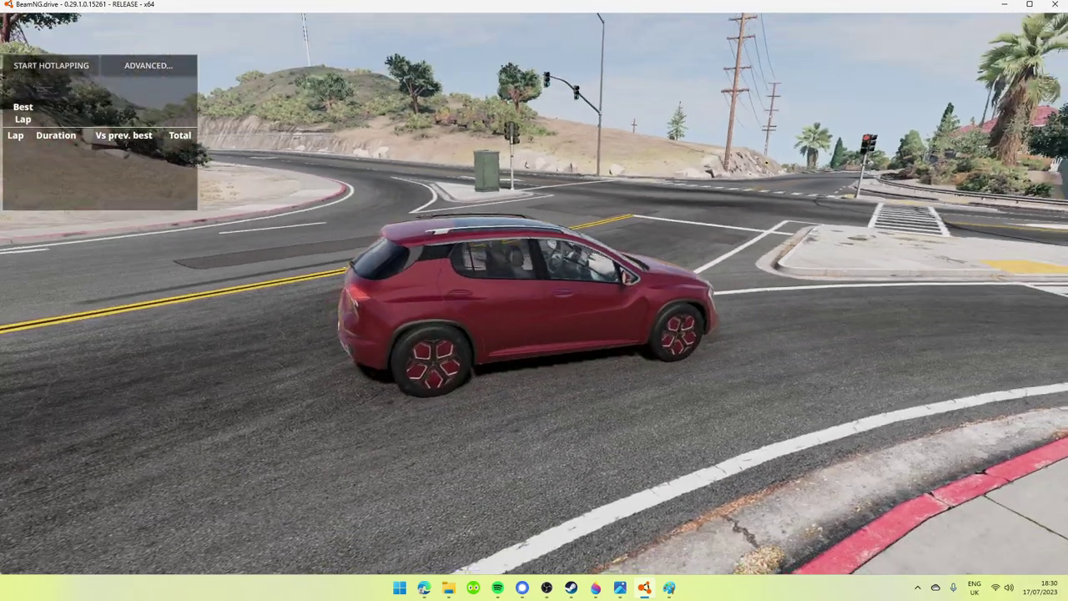
- Look through the Bruckell Moonhawk configurations in the vehicle selector and return to the model overview
{"action": "key", "text": "Escape"}
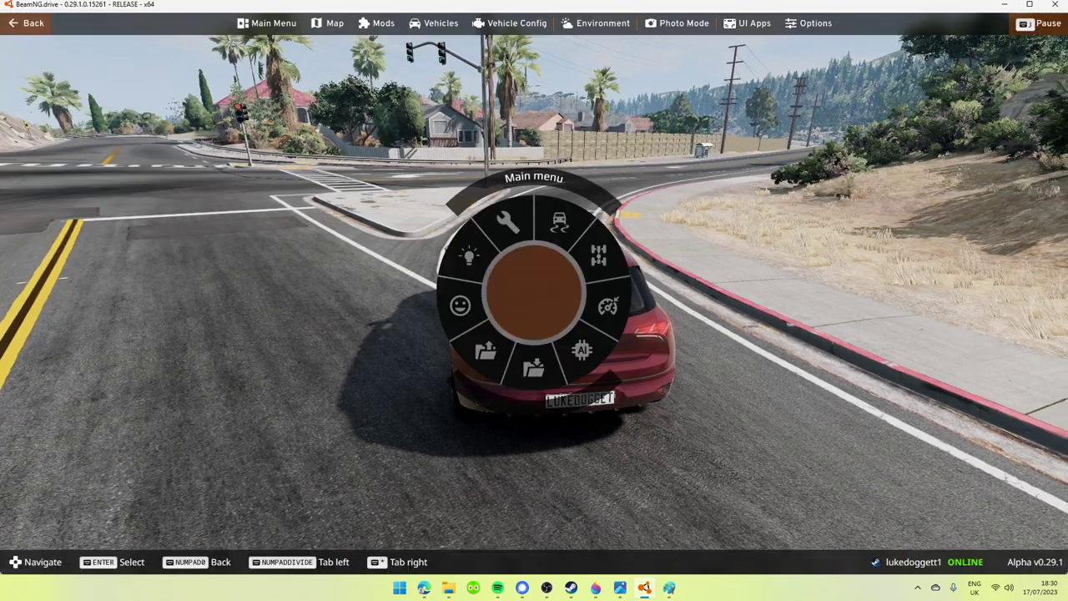
{"action": "left_click", "coordinate": [433, 23]}
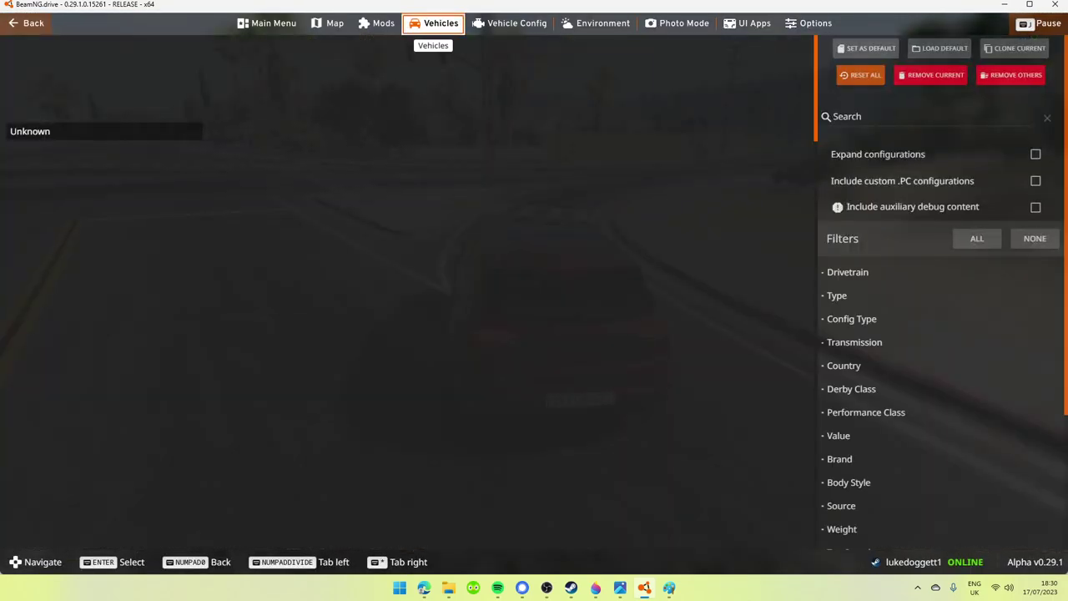
{"action": "key", "text": "Left"}
{"action": "key", "text": "Left"}
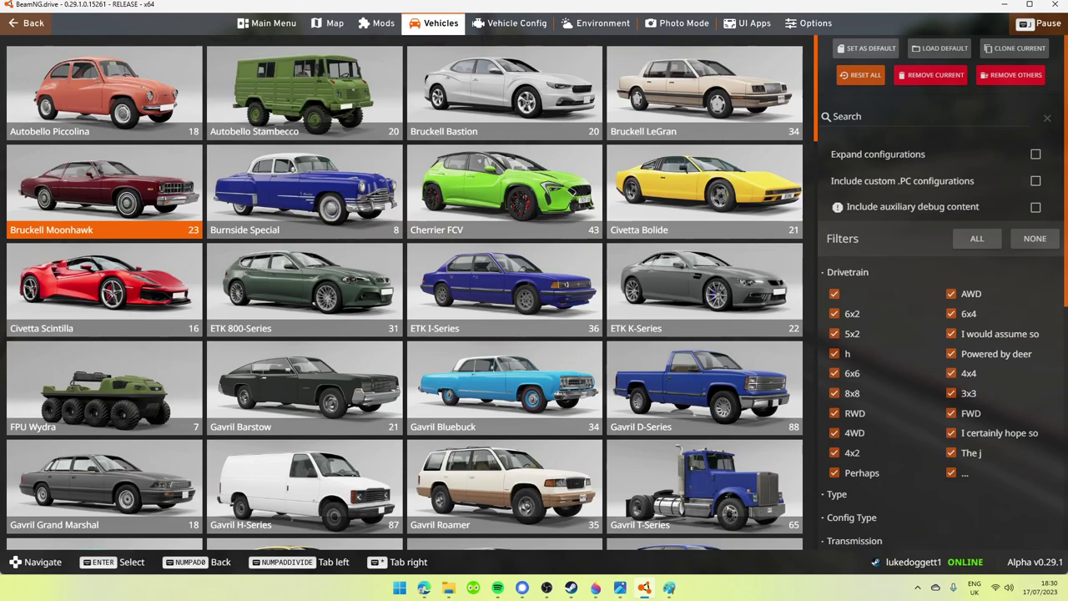
{"action": "key", "text": "Return"}
{"action": "key", "text": "Up"}
{"action": "key", "text": "Right"}
{"action": "key", "text": "Right"}
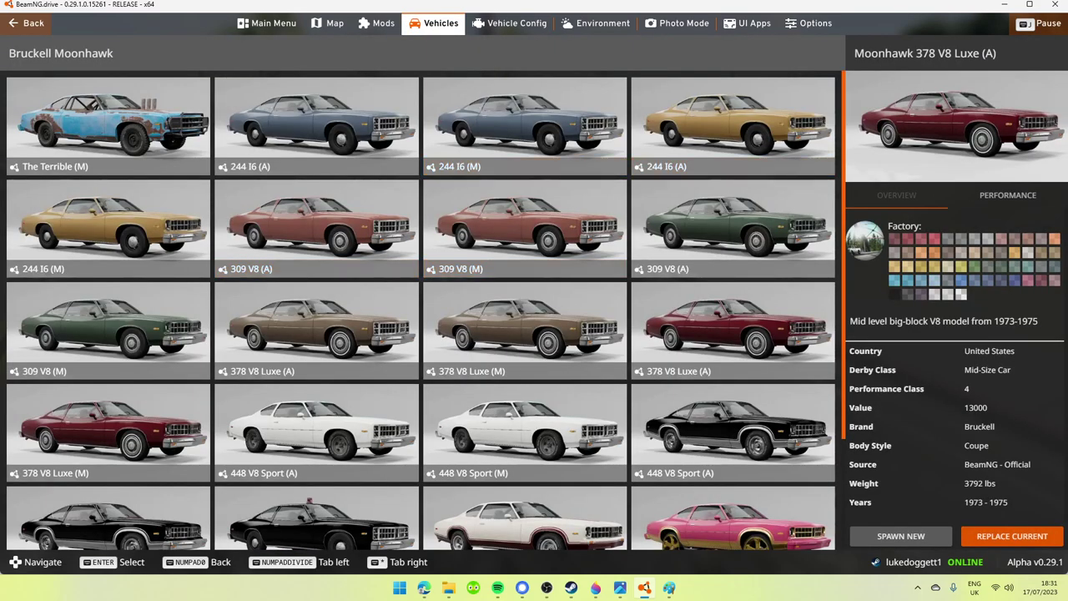
{"action": "key", "text": "Right"}
{"action": "scroll", "coordinate": [421, 309], "scroll_direction": "down", "scroll_amount": 3}
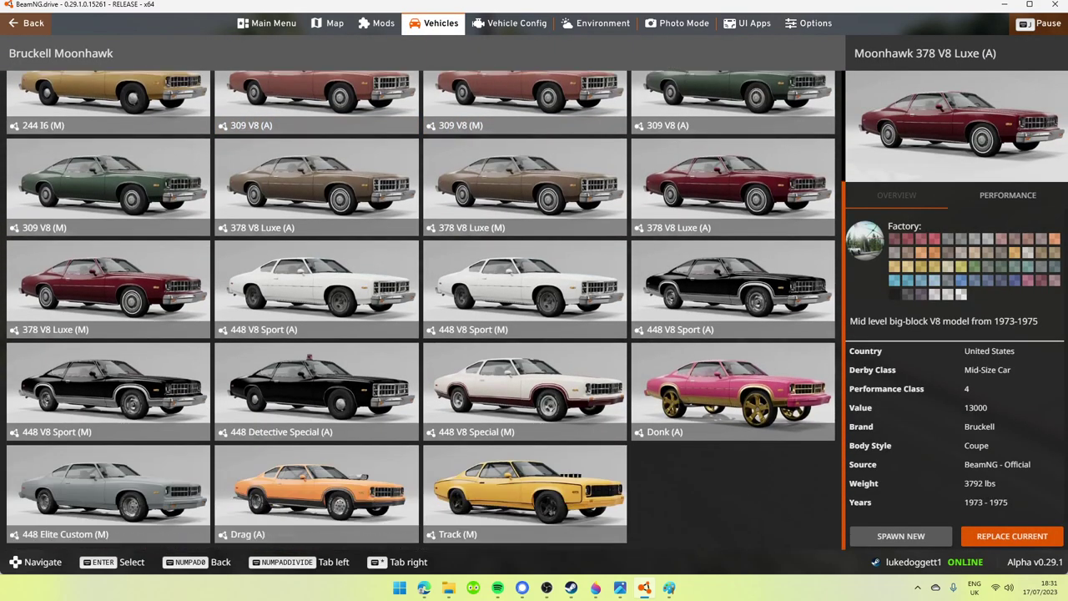
{"action": "scroll", "coordinate": [426, 310], "scroll_direction": "up", "scroll_amount": 2}
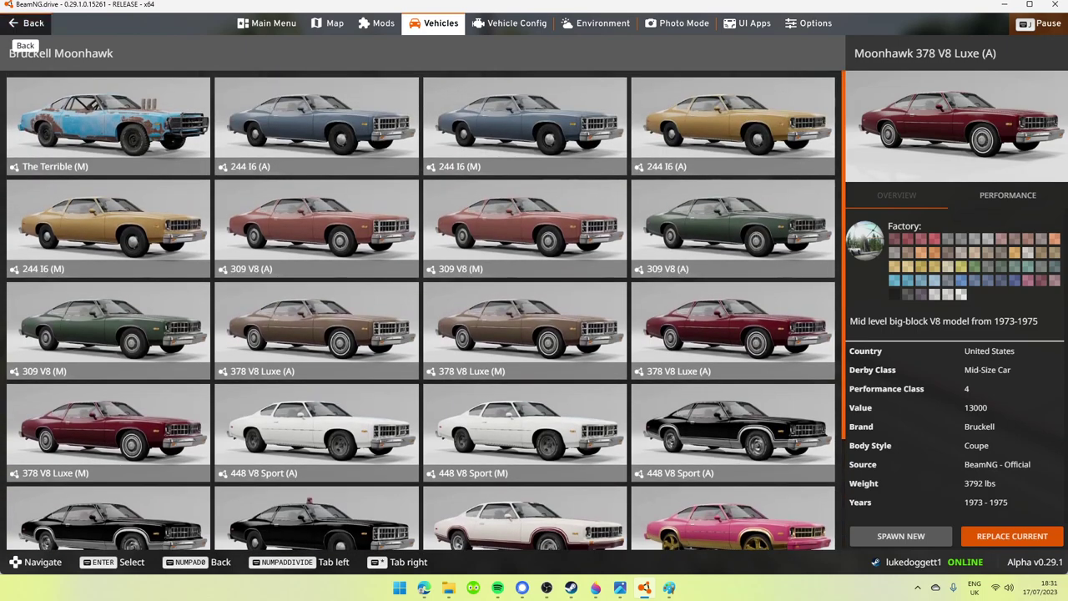
{"action": "left_click", "coordinate": [26, 23]}
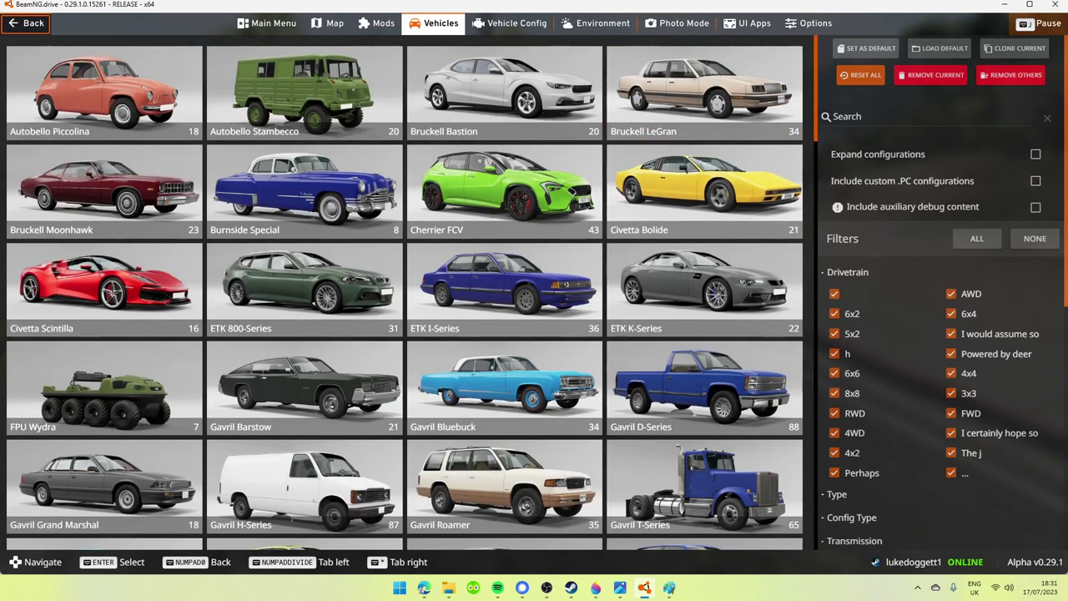
- Spawn a Gavril Bluebuck Taxi (A) as an additional vehicle beside the dark red Cherrier
{"action": "key", "text": "Down"}
{"action": "key", "text": "Left"}
{"action": "key", "text": "Right"}
{"action": "key", "text": "Return"}
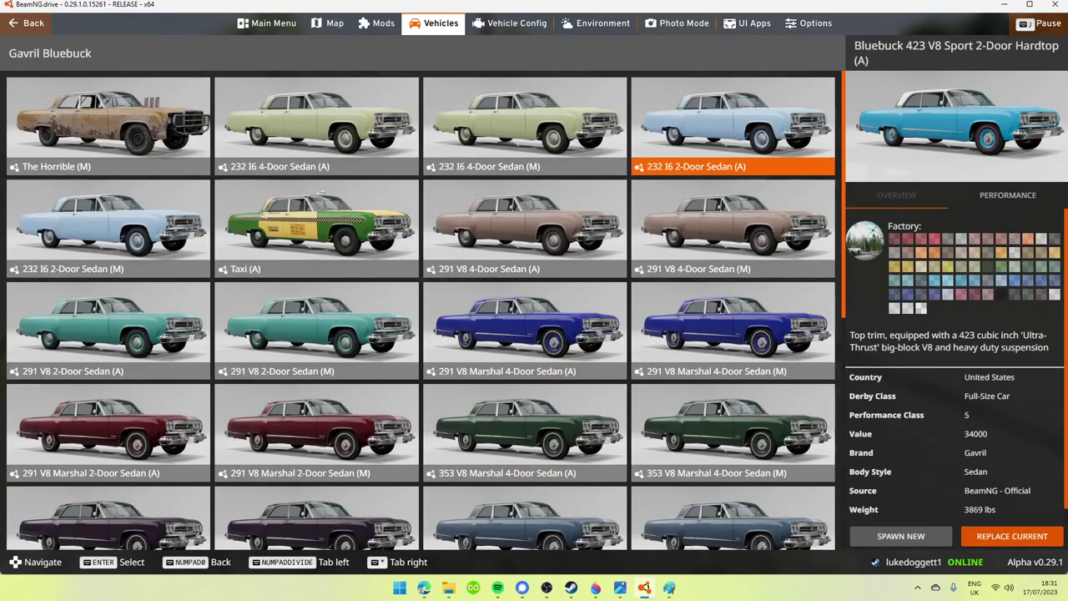
{"action": "scroll", "coordinate": [421, 311], "scroll_direction": "down", "scroll_amount": 5}
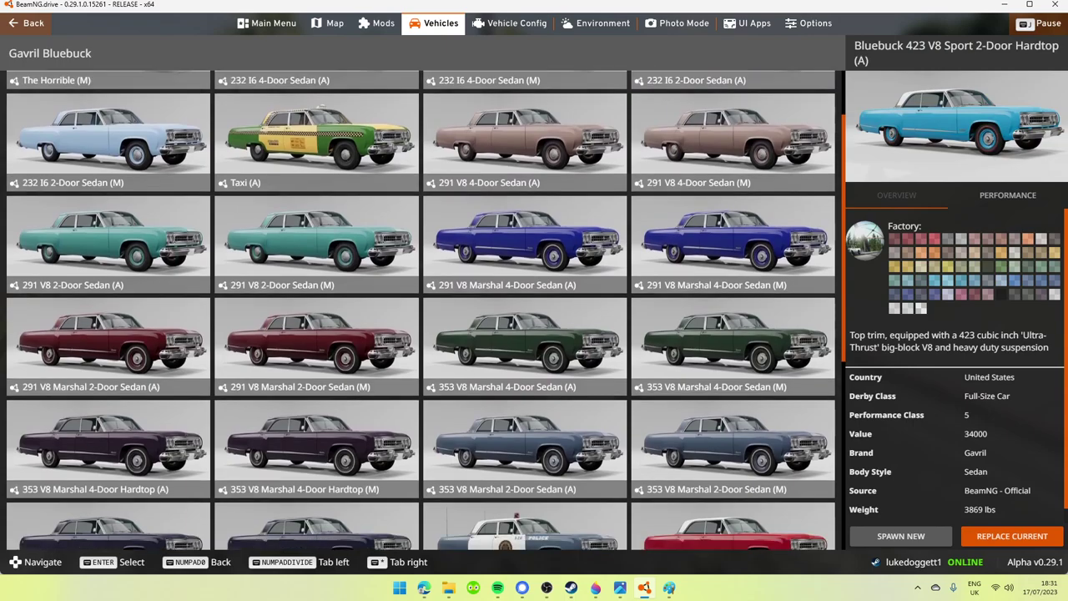
{"action": "scroll", "coordinate": [421, 311], "scroll_direction": "down", "scroll_amount": 1}
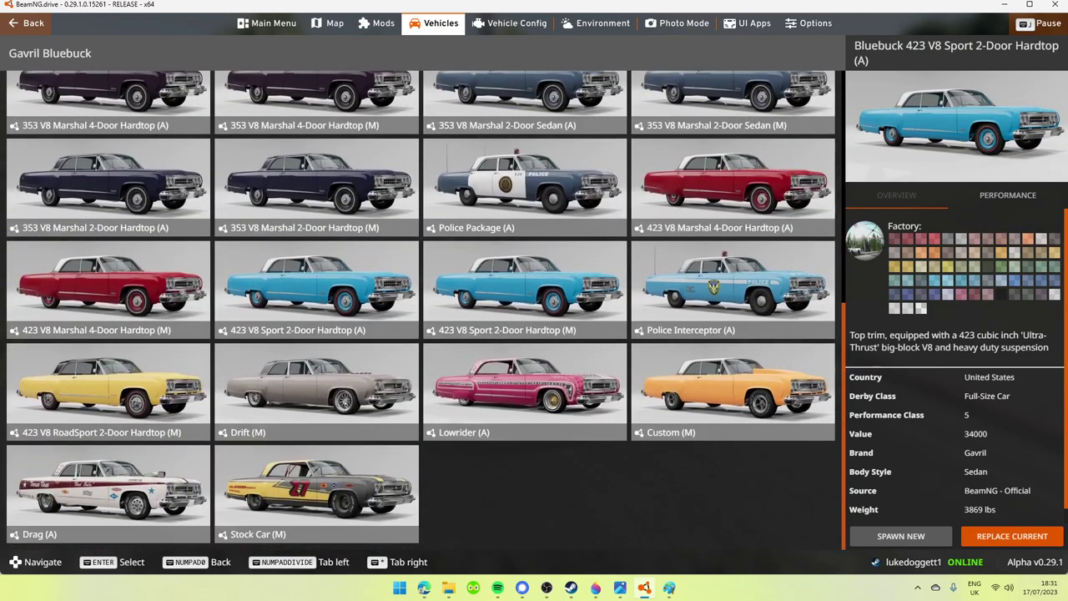
{"action": "scroll", "coordinate": [318, 229], "scroll_direction": "up", "scroll_amount": 6}
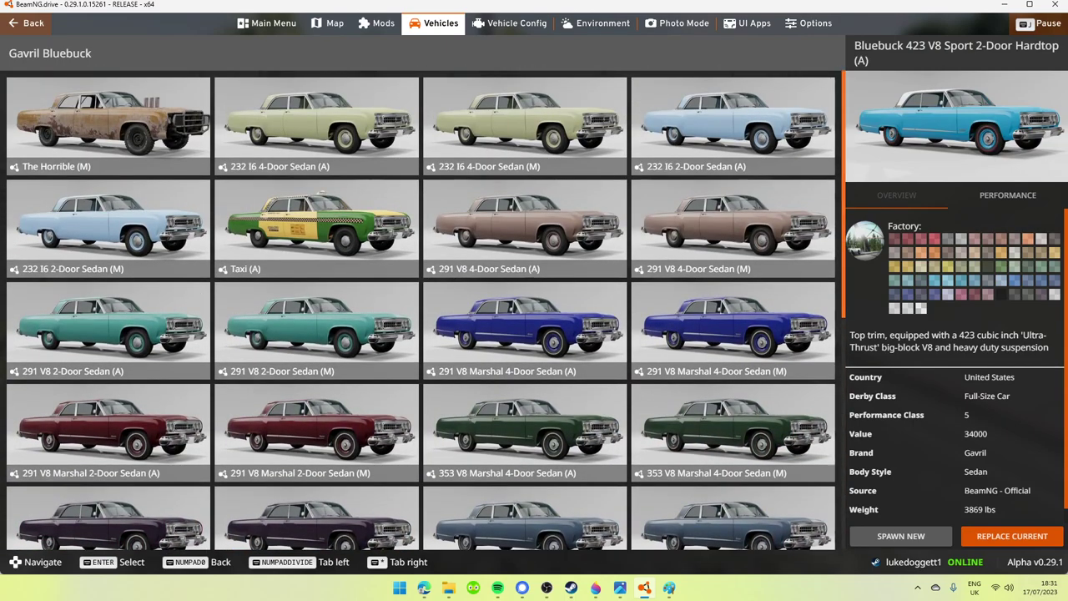
{"action": "left_click", "coordinate": [316, 228]}
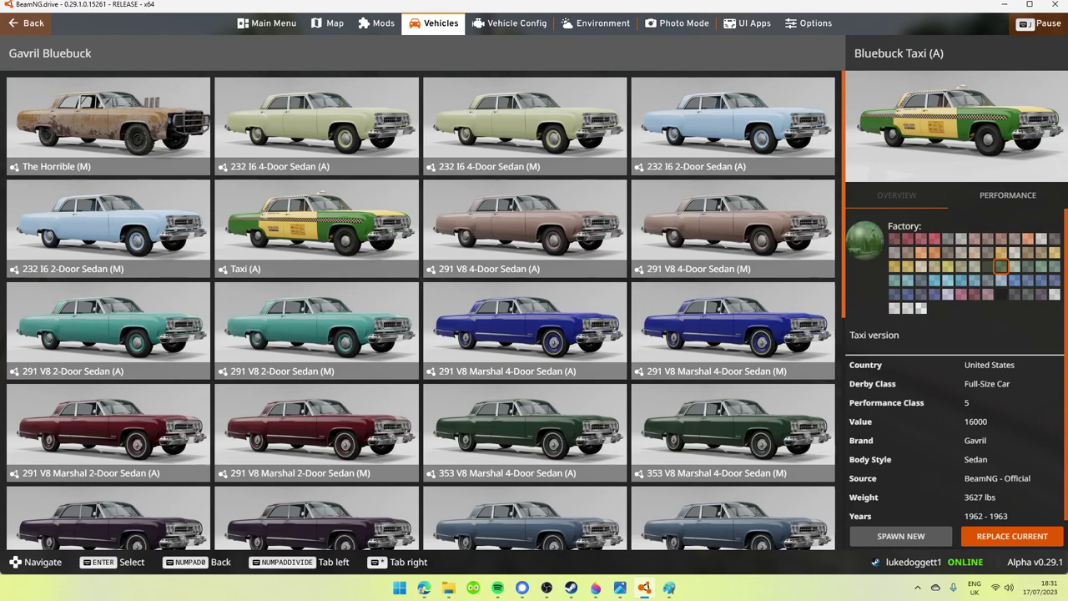
{"action": "left_click", "coordinate": [902, 536]}
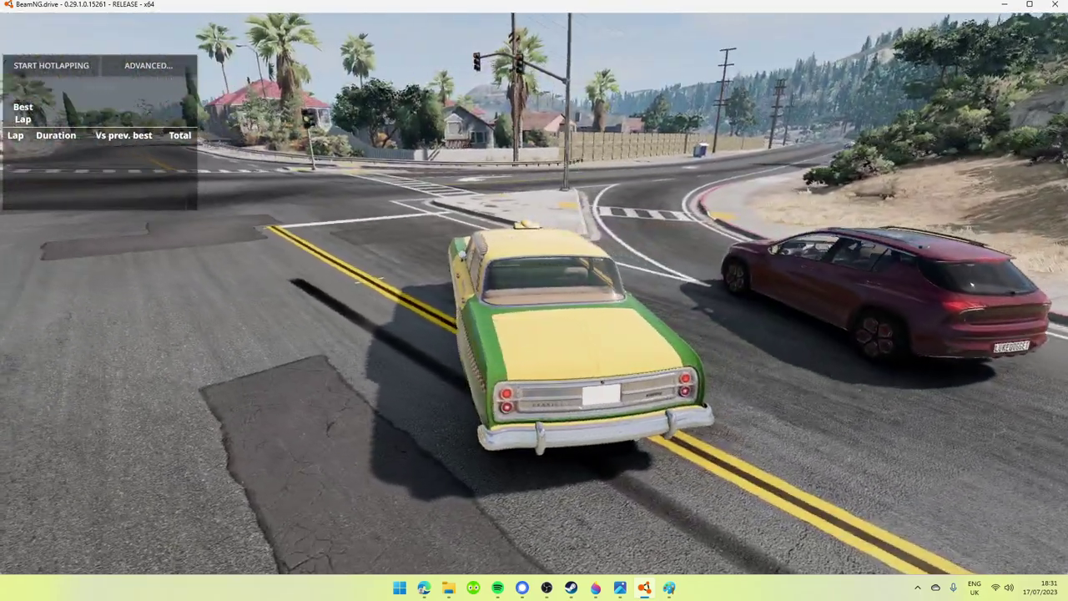
- Spawn a Hirochi Sunburst 2.0 Sport (M) in a dark blue factory colour as an additional vehicle
{"action": "key", "text": "Escape"}
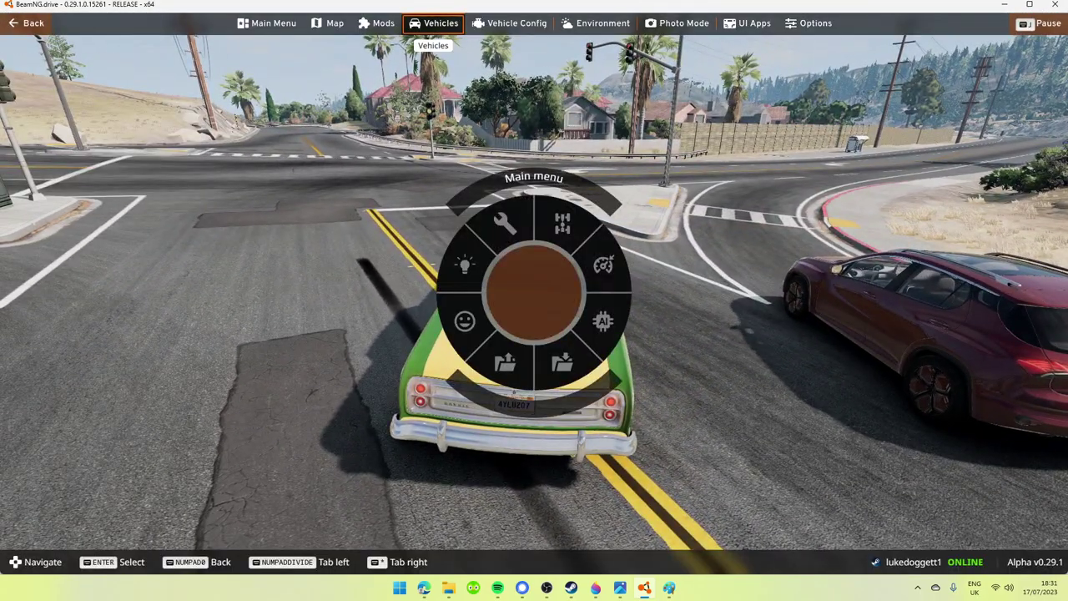
{"action": "left_click", "coordinate": [433, 23]}
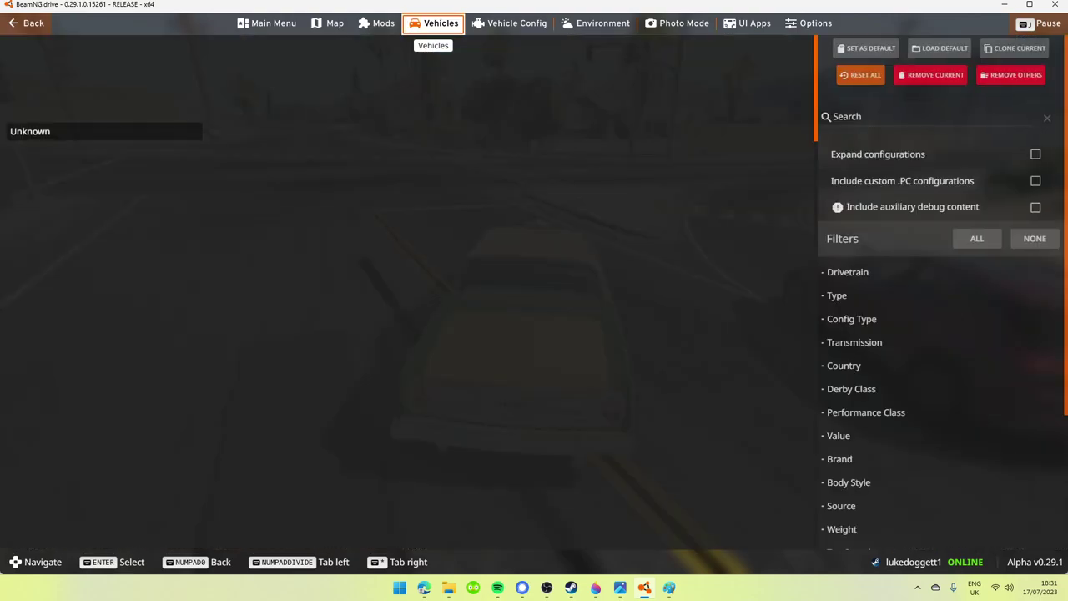
{"action": "scroll", "coordinate": [405, 292], "scroll_direction": "down", "scroll_amount": 2}
{"action": "scroll", "coordinate": [405, 292], "scroll_direction": "down", "scroll_amount": 2}
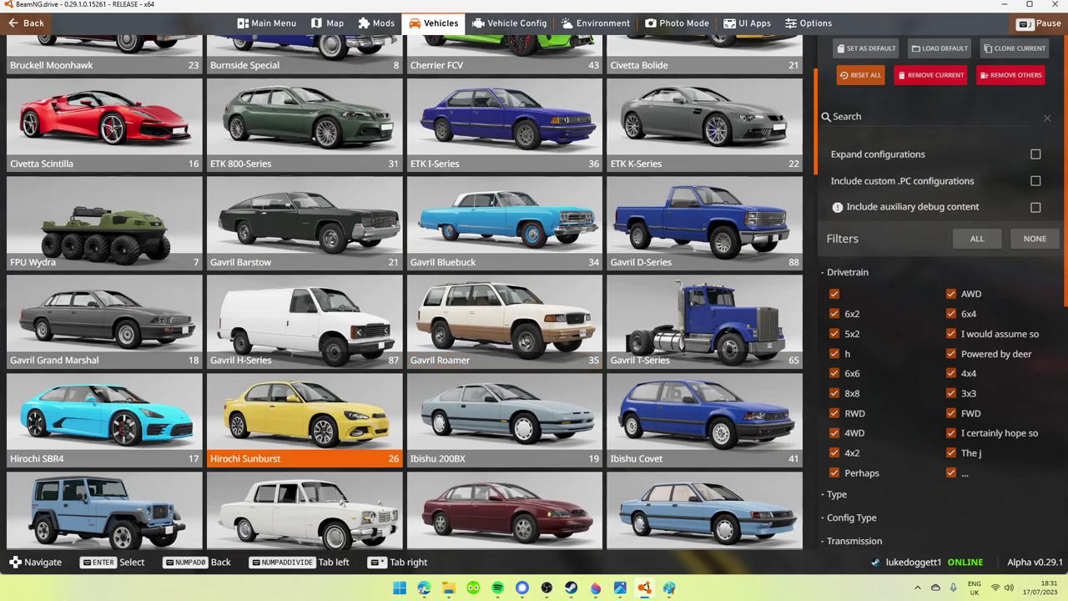
{"action": "left_click", "coordinate": [305, 418]}
{"action": "scroll", "coordinate": [426, 311], "scroll_direction": "down", "scroll_amount": 1}
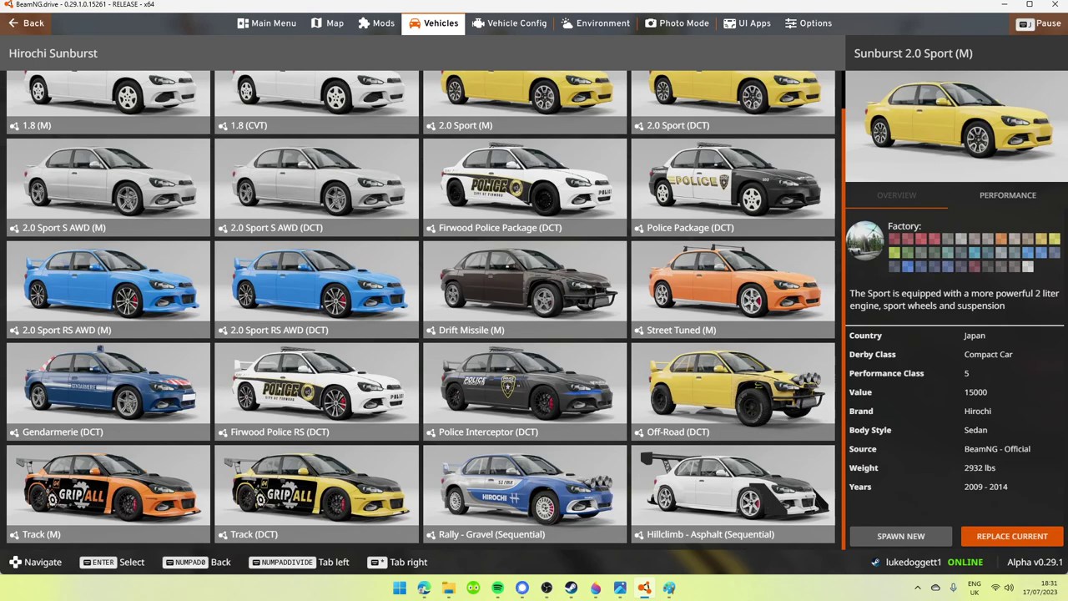
{"action": "scroll", "coordinate": [427, 311], "scroll_direction": "up", "scroll_amount": 1}
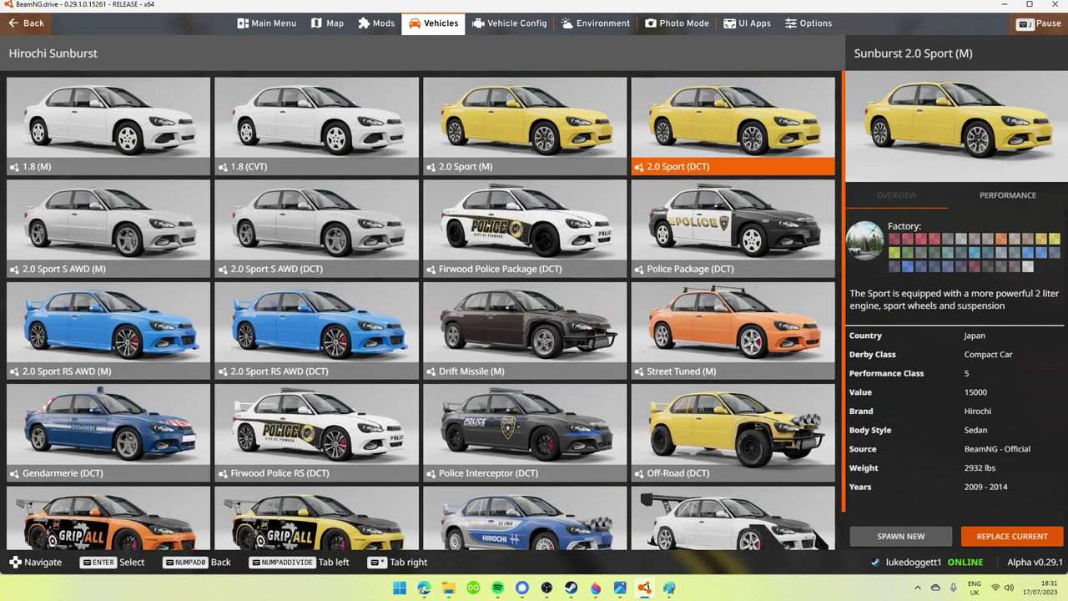
{"action": "key", "text": "Right"}
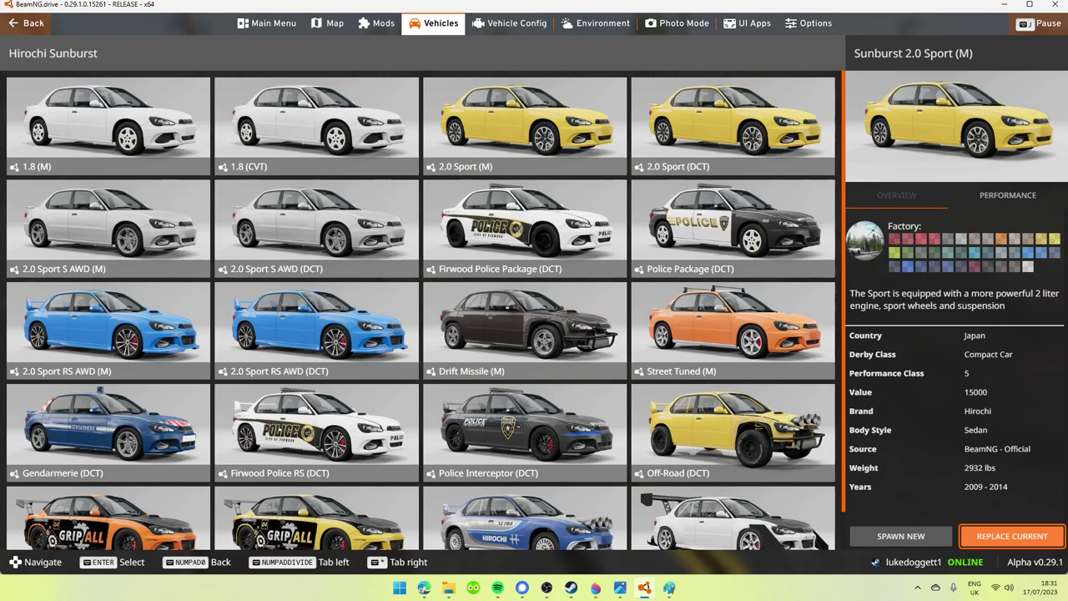
{"action": "left_click", "coordinate": [894, 266]}
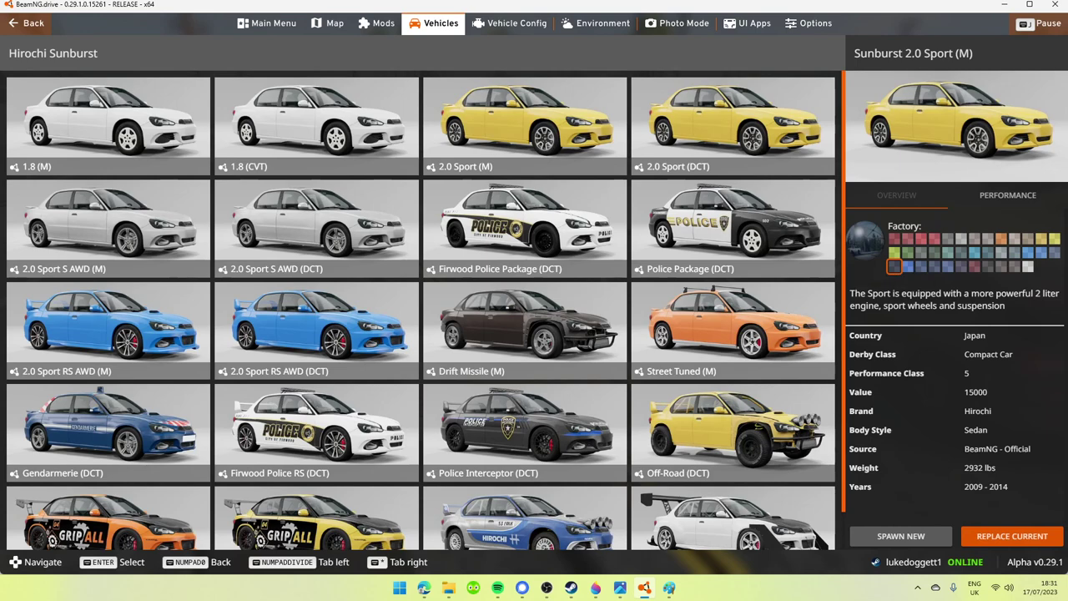
{"action": "left_click", "coordinate": [900, 536]}
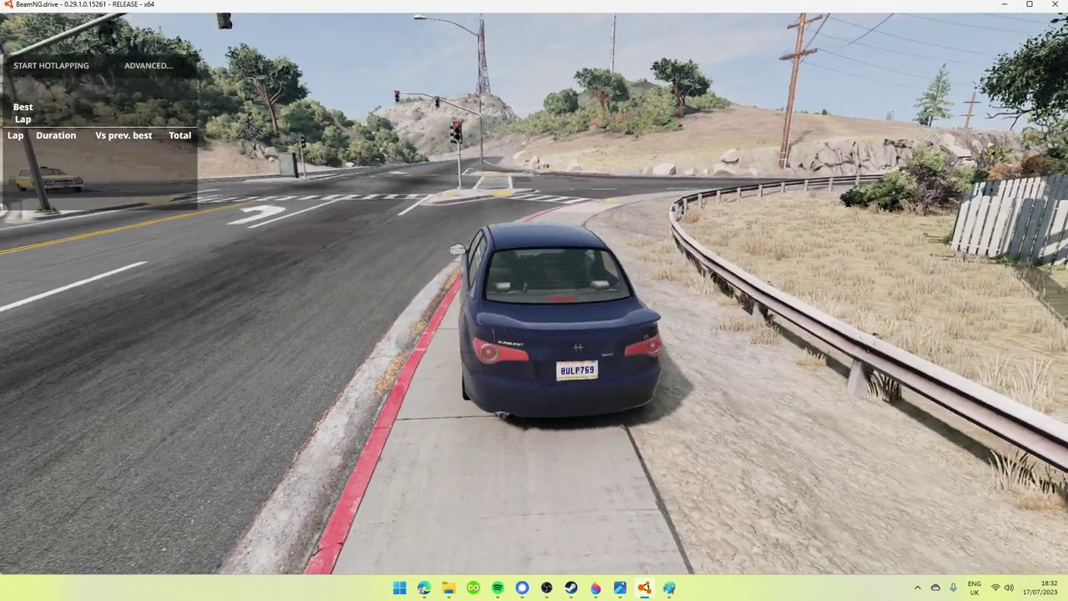
- Spawn a Gavril T-Series T75 Long Haul Special (M) as an additional vehicle beside the dark blue Sunburst
{"action": "key", "text": "Escape"}
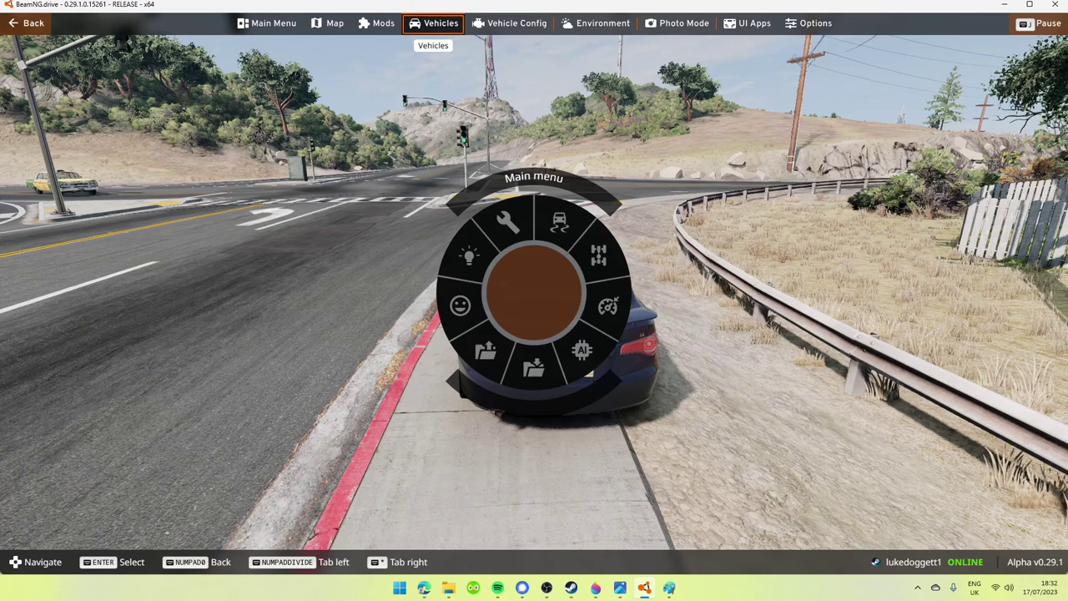
{"action": "left_click", "coordinate": [434, 23]}
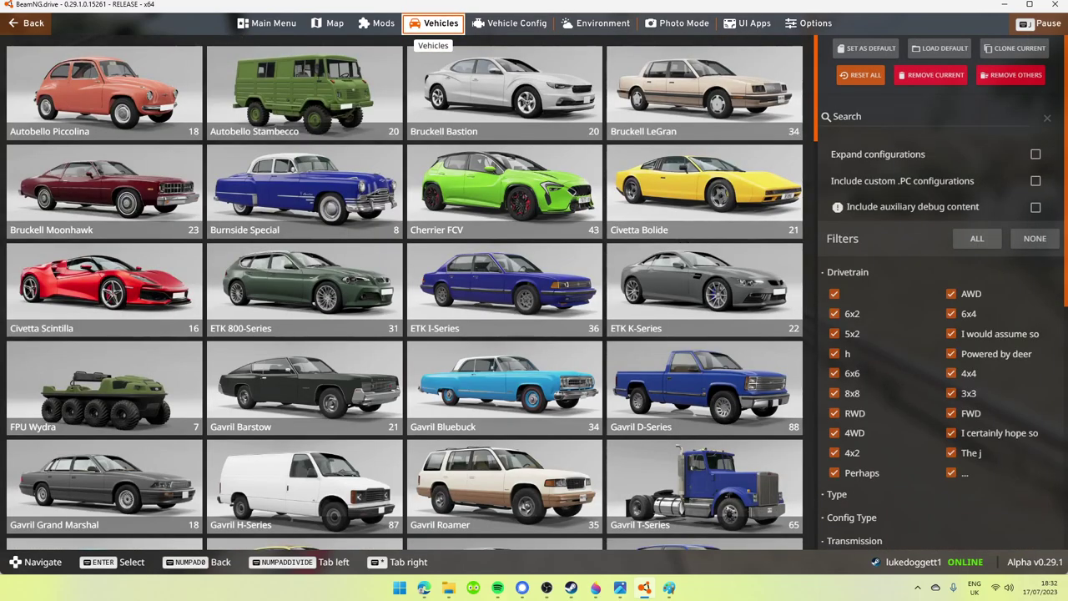
{"action": "left_click", "coordinate": [705, 486]}
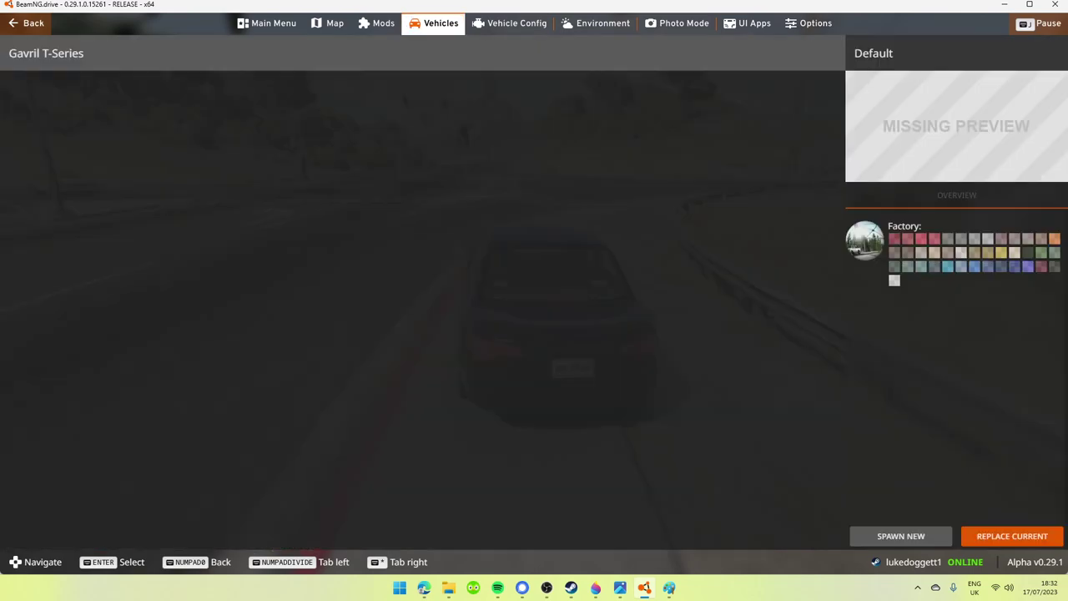
{"action": "scroll", "coordinate": [421, 311], "scroll_direction": "down", "scroll_amount": 5}
{"action": "scroll", "coordinate": [421, 311], "scroll_direction": "down", "scroll_amount": 5}
{"action": "scroll", "coordinate": [421, 311], "scroll_direction": "down", "scroll_amount": 3}
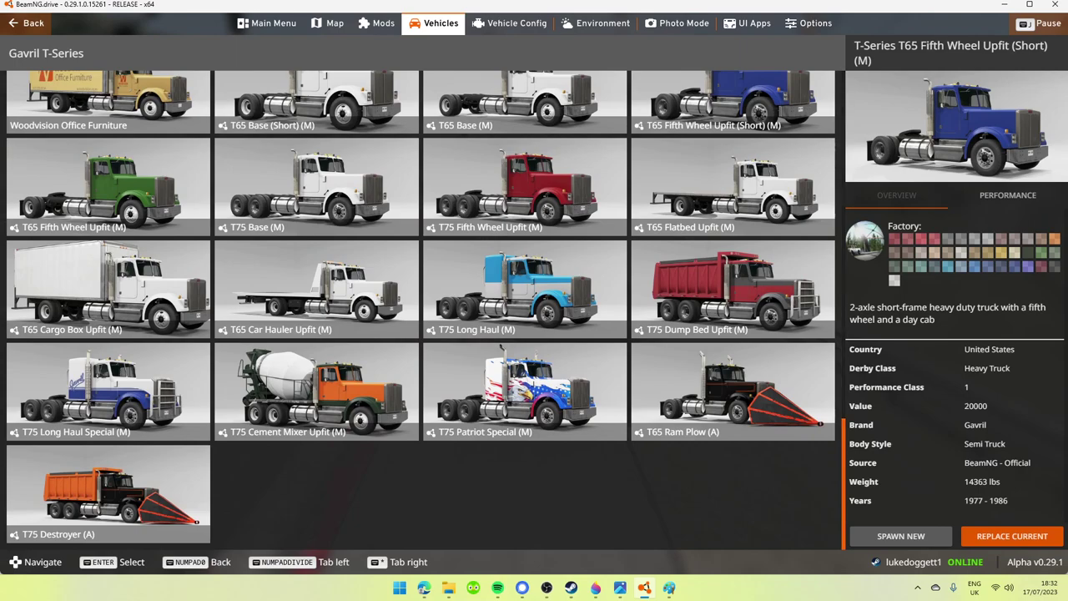
{"action": "left_click", "coordinate": [108, 390]}
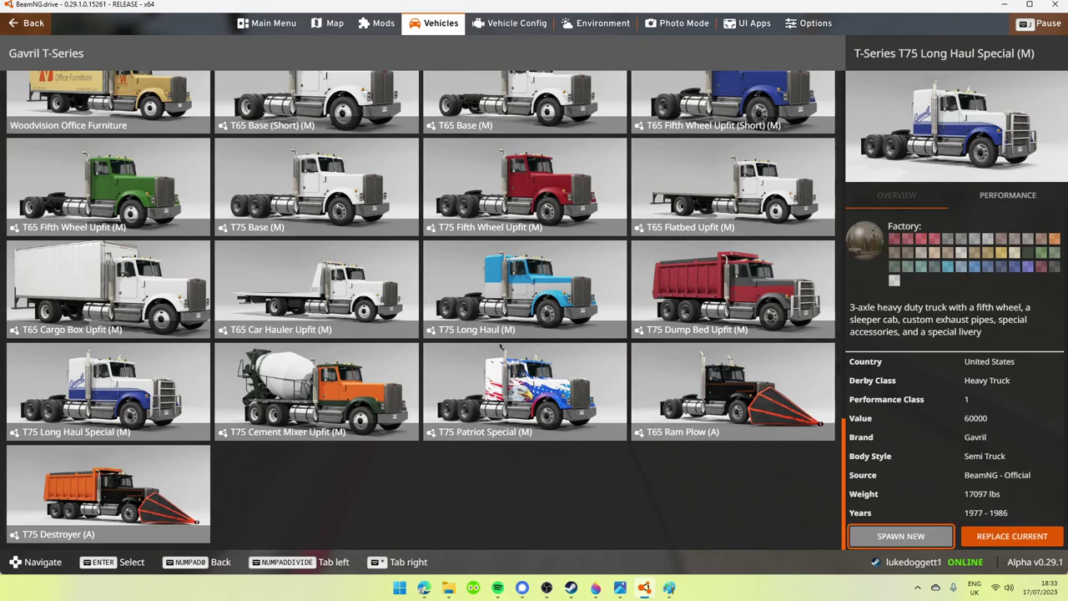
{"action": "left_click", "coordinate": [900, 535]}
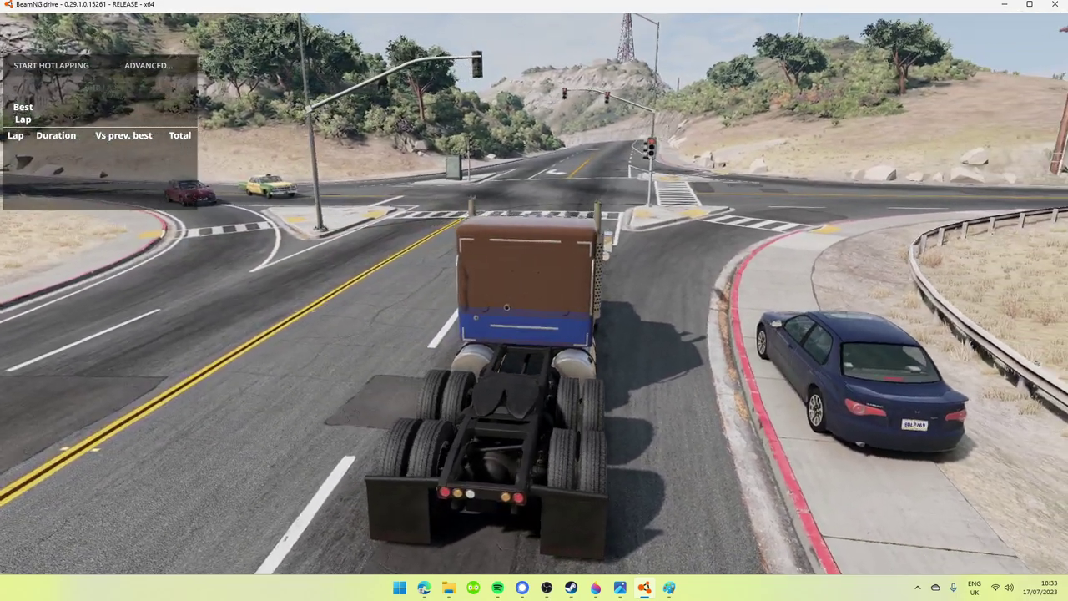
- Spawn a Gavril T-Series Tasti Cola (Cargo Box) as an additional vehicle beside the T75 Long Haul Special
{"action": "key", "text": "Escape"}
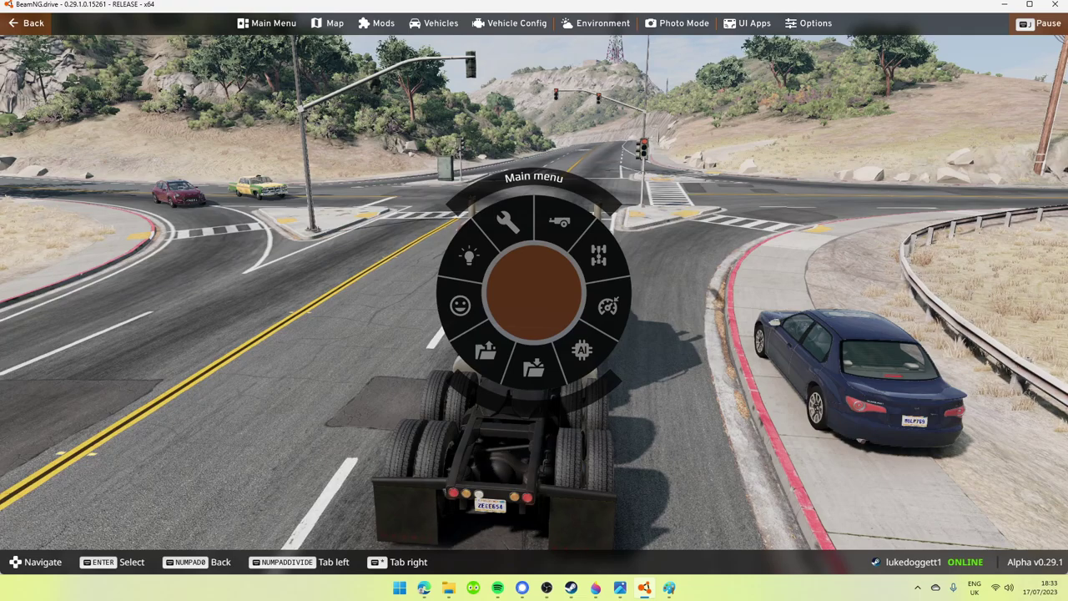
{"action": "key", "text": "Escape"}
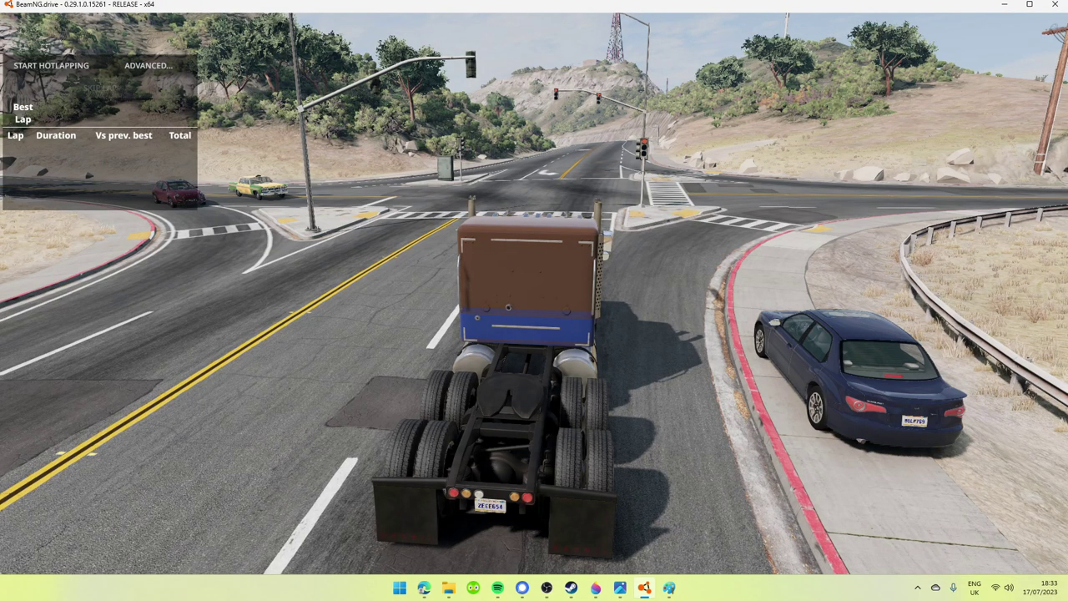
{"action": "key", "text": "Escape"}
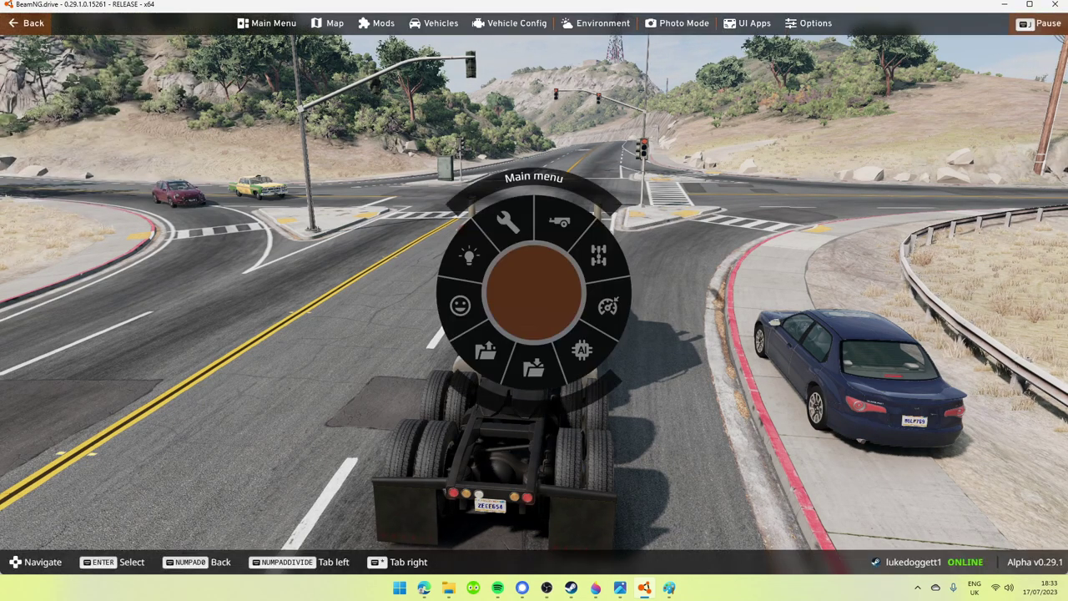
{"action": "left_click", "coordinate": [434, 23]}
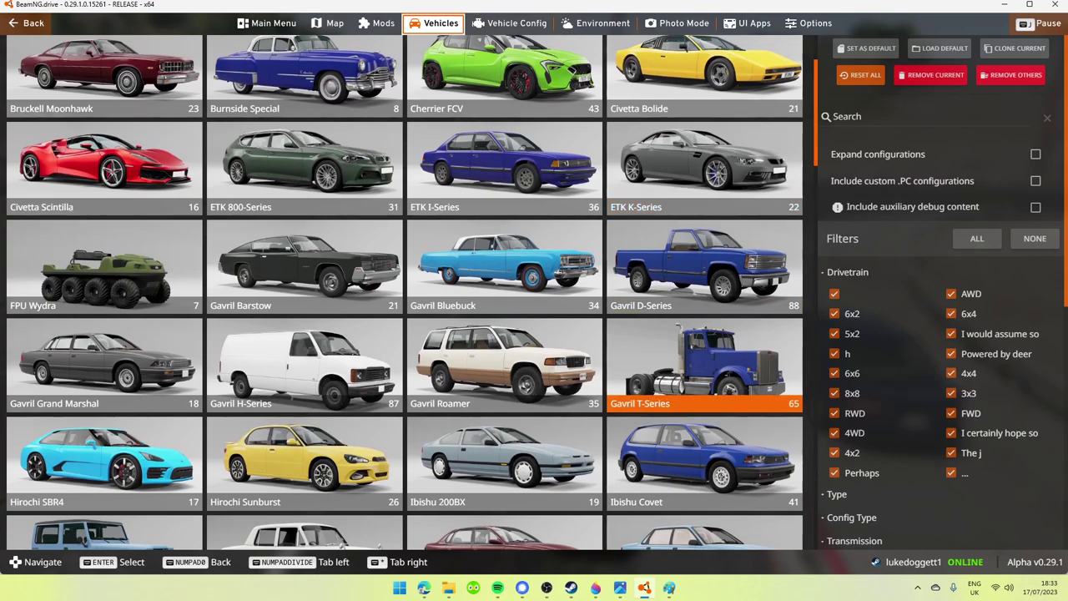
{"action": "key", "text": "Return"}
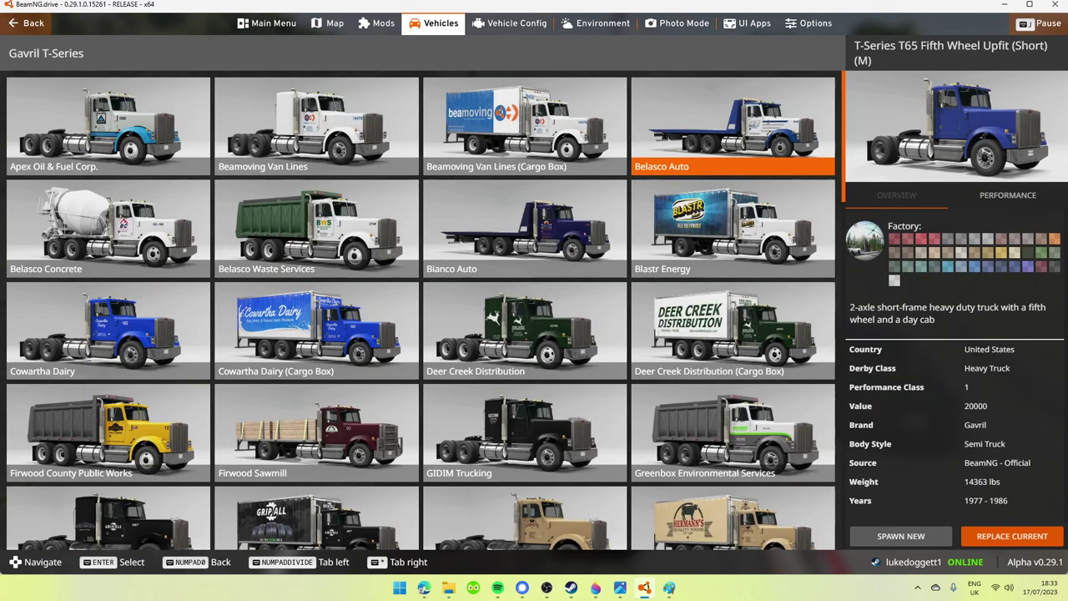
{"action": "scroll", "coordinate": [421, 310], "scroll_direction": "down", "scroll_amount": 2}
{"action": "scroll", "coordinate": [426, 310], "scroll_direction": "down", "scroll_amount": 2}
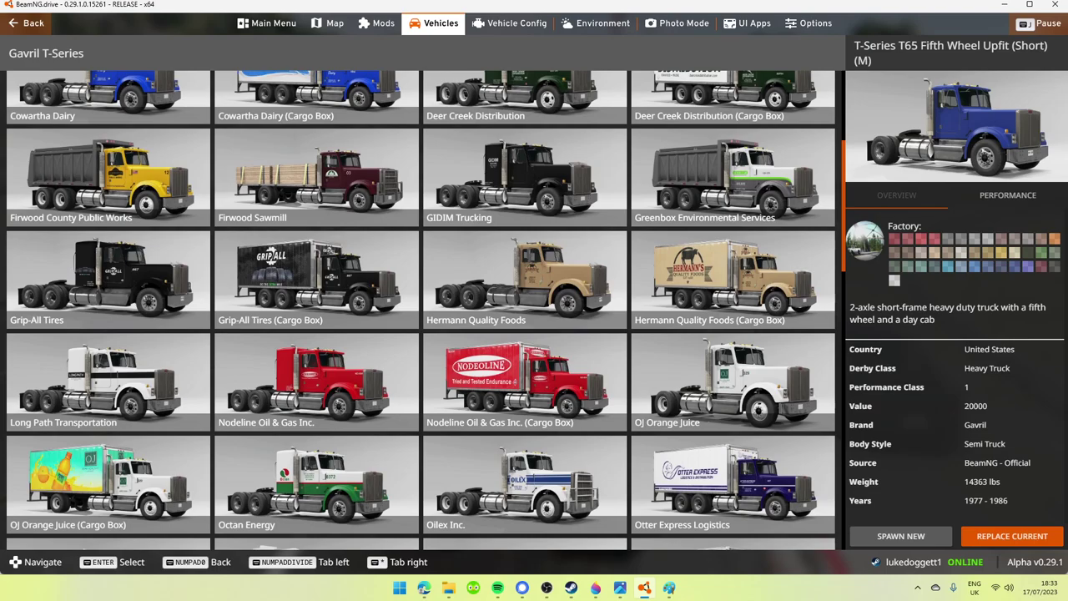
{"action": "scroll", "coordinate": [426, 310], "scroll_direction": "down", "scroll_amount": 10}
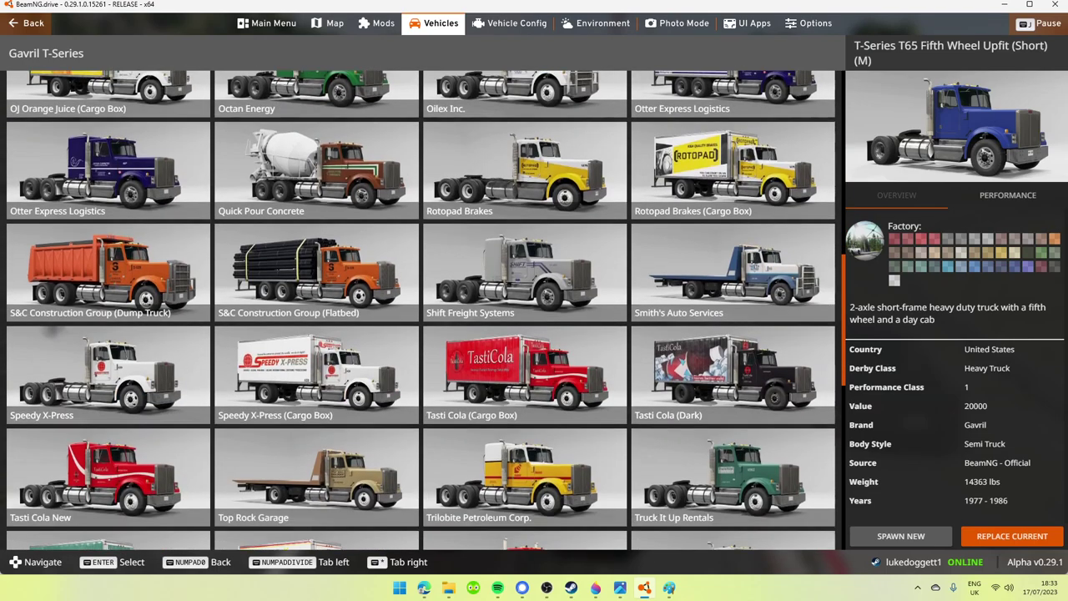
{"action": "scroll", "coordinate": [427, 310], "scroll_direction": "down", "scroll_amount": 3}
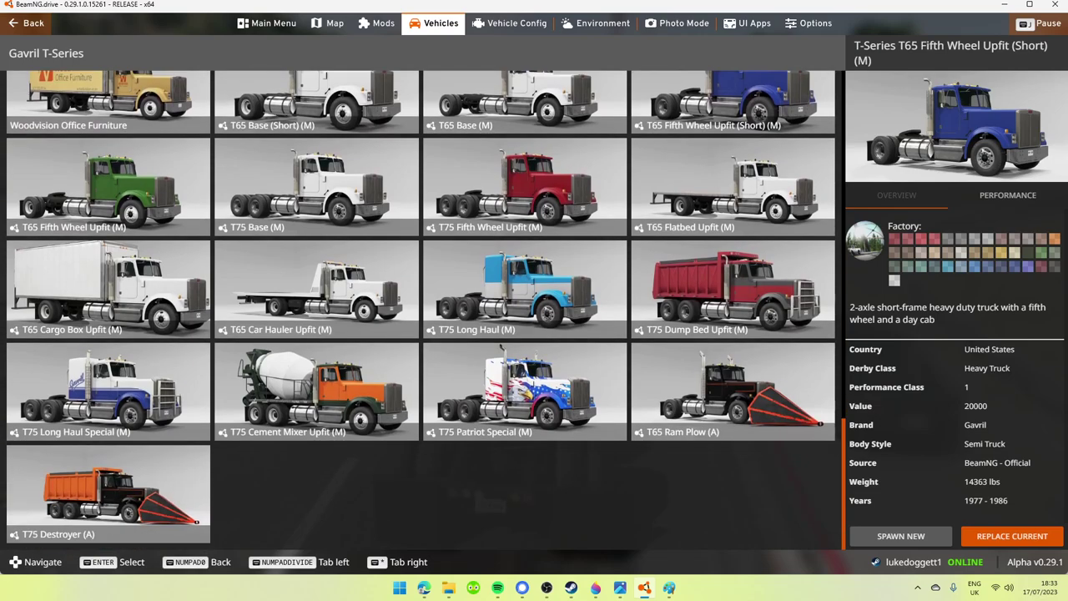
{"action": "scroll", "coordinate": [422, 310], "scroll_direction": "up", "scroll_amount": 1}
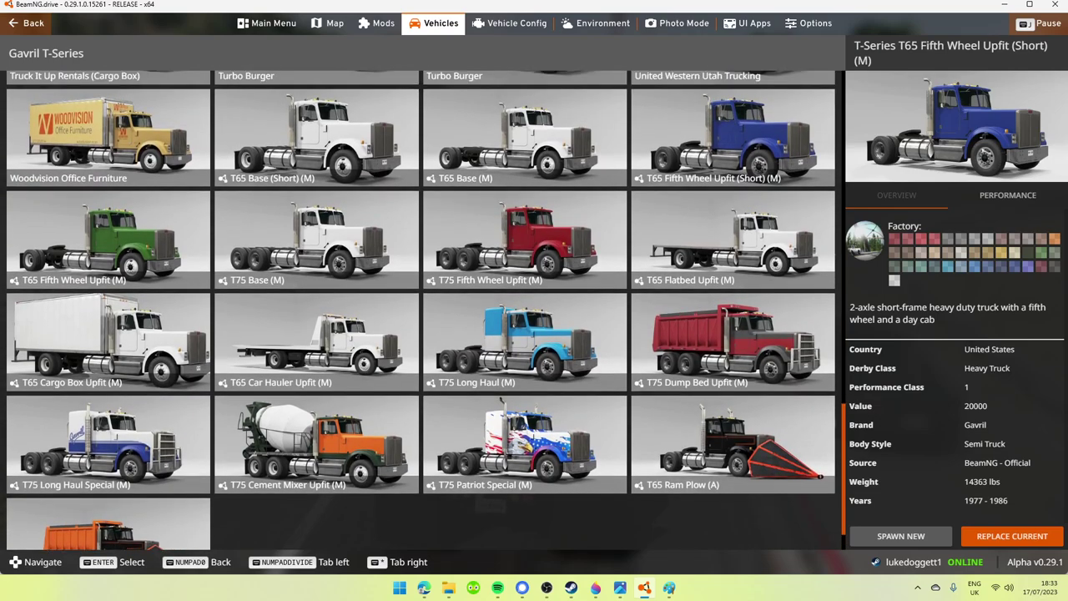
{"action": "scroll", "coordinate": [426, 310], "scroll_direction": "up", "scroll_amount": 12}
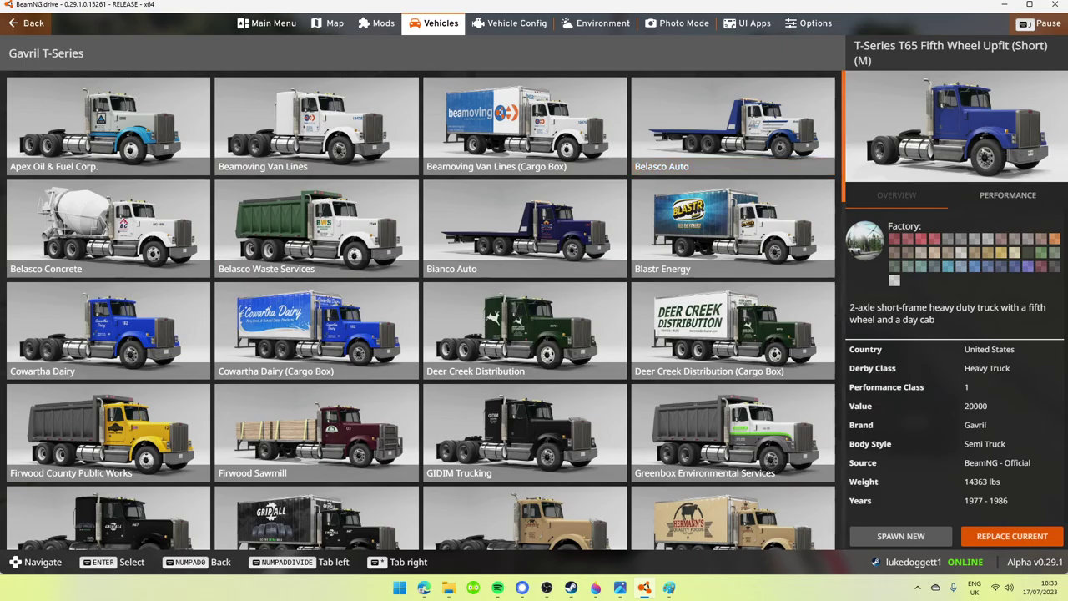
{"action": "scroll", "coordinate": [426, 310], "scroll_direction": "down", "scroll_amount": 12}
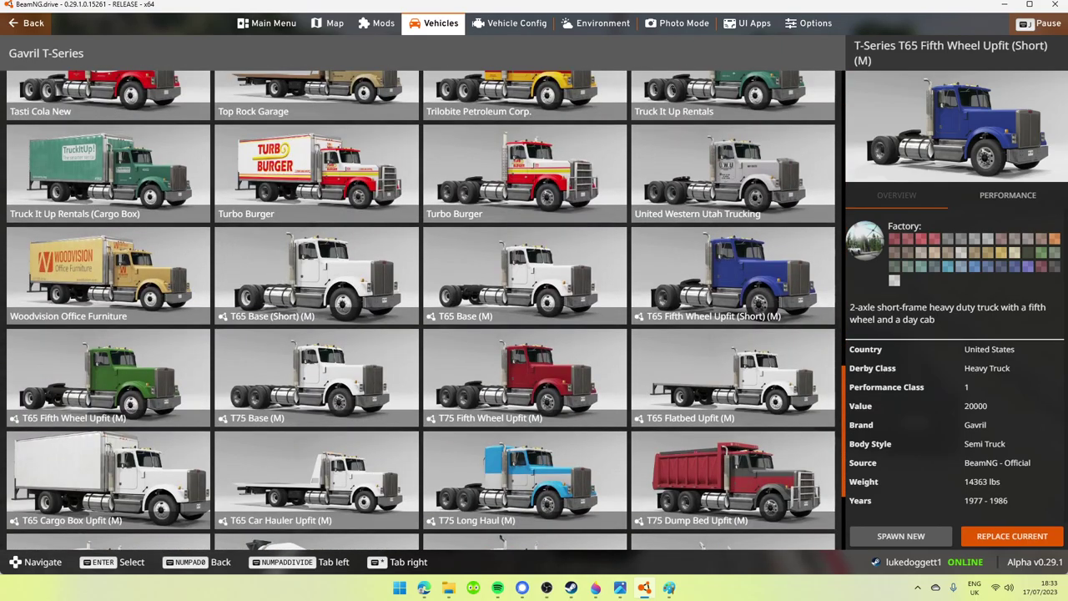
{"action": "scroll", "coordinate": [427, 310], "scroll_direction": "up", "scroll_amount": 12}
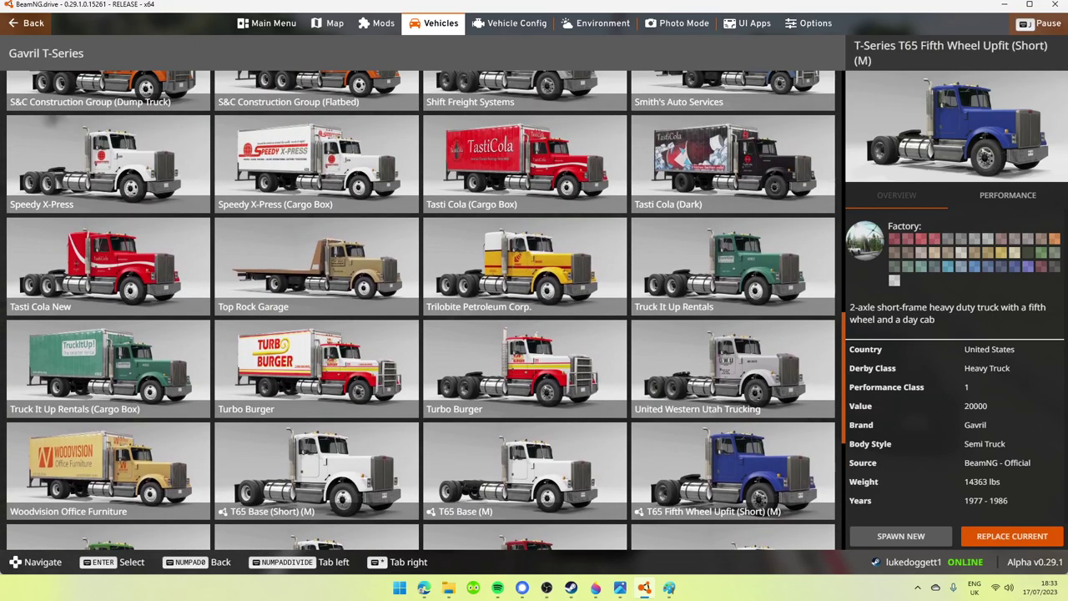
{"action": "scroll", "coordinate": [427, 310], "scroll_direction": "up", "scroll_amount": 5}
{"action": "scroll", "coordinate": [426, 311], "scroll_direction": "down", "scroll_amount": 5}
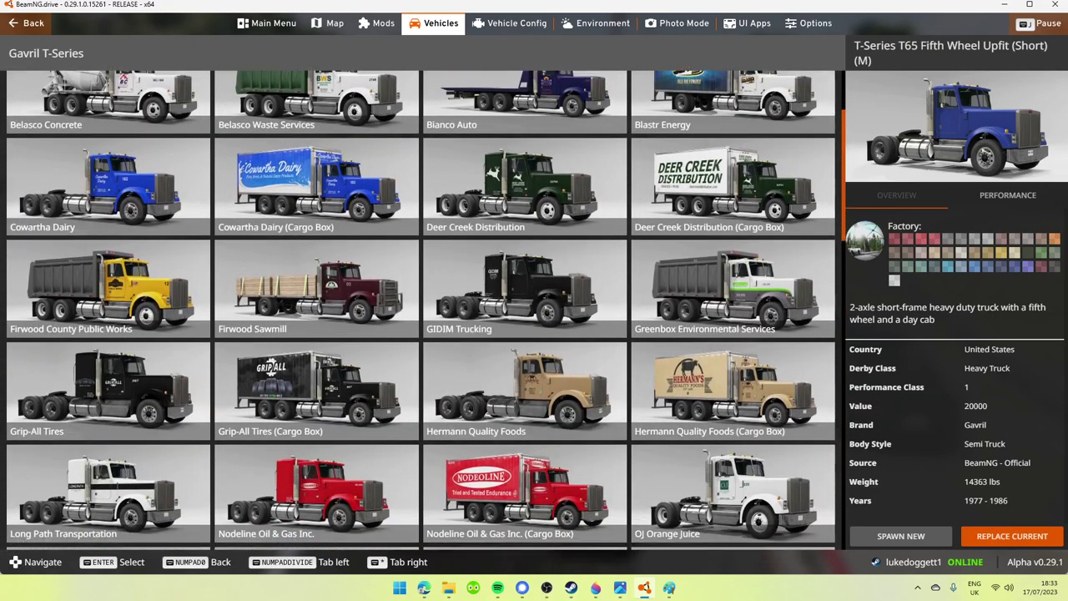
{"action": "scroll", "coordinate": [426, 310], "scroll_direction": "down", "scroll_amount": 5}
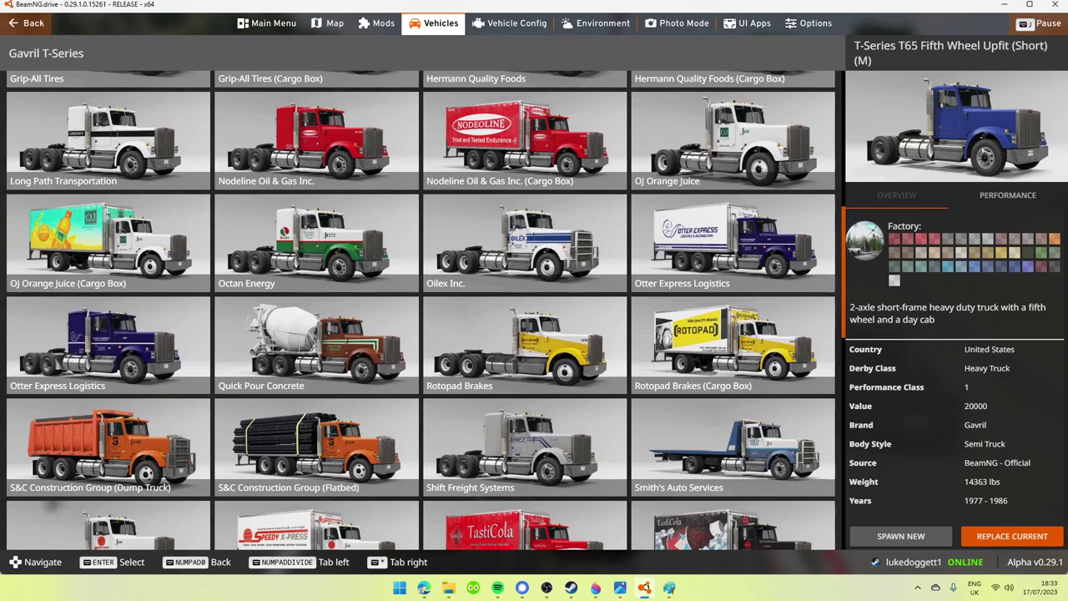
{"action": "scroll", "coordinate": [422, 311], "scroll_direction": "down", "scroll_amount": 2}
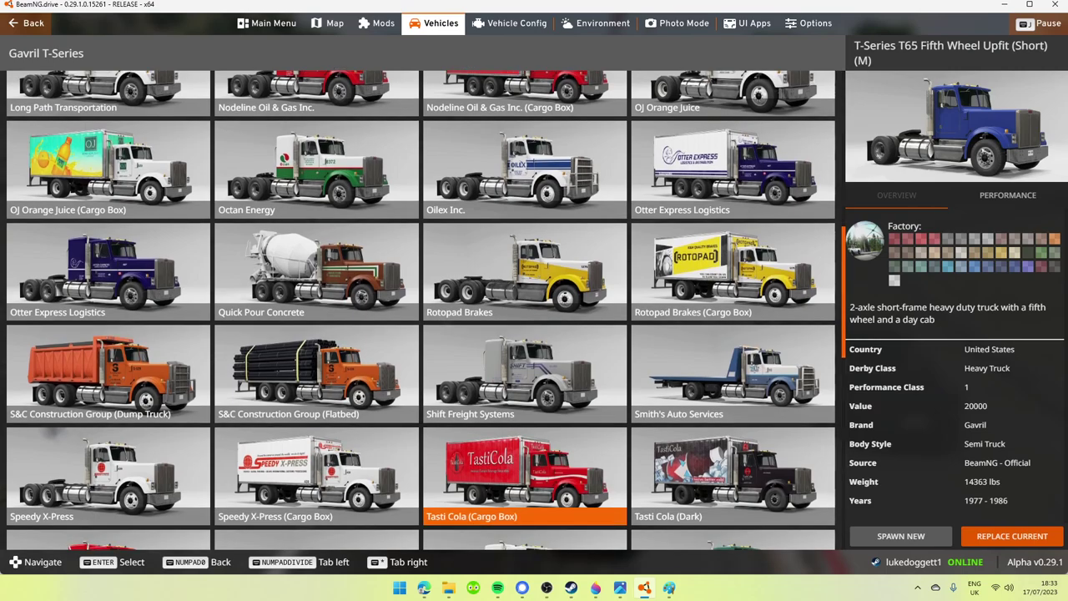
{"action": "left_click", "coordinate": [524, 476]}
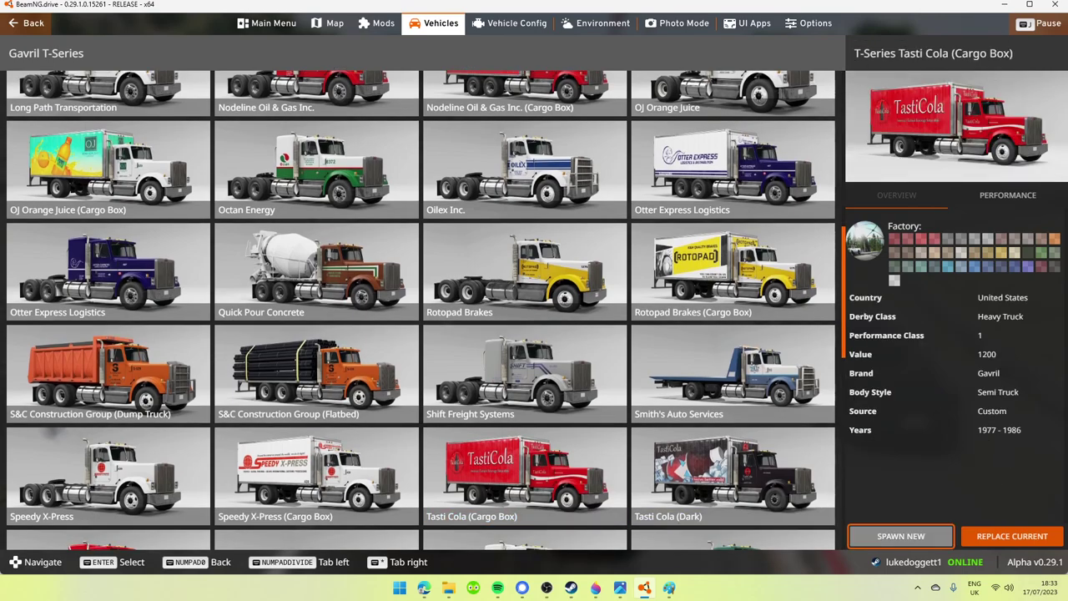
{"action": "left_click", "coordinate": [901, 536]}
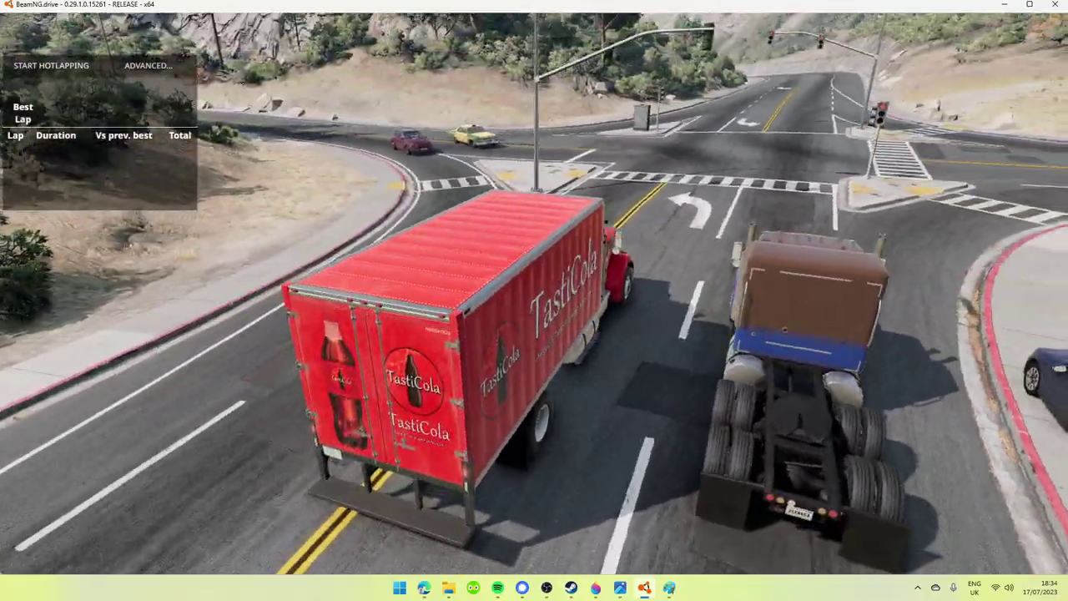
- Return to the T75 truck and spawn a Gavril T-Series Hermann Quality Foods (Cargo Box) as an additional vehicle
{"action": "key", "text": "Tab"}
{"action": "key", "text": "Tab"}
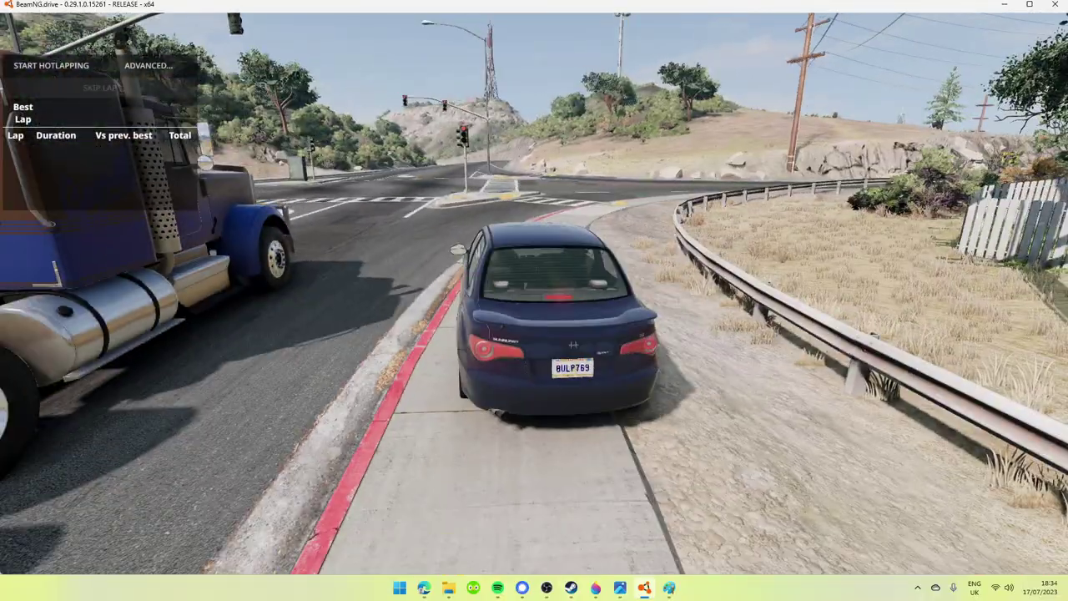
{"action": "key", "text": "Escape"}
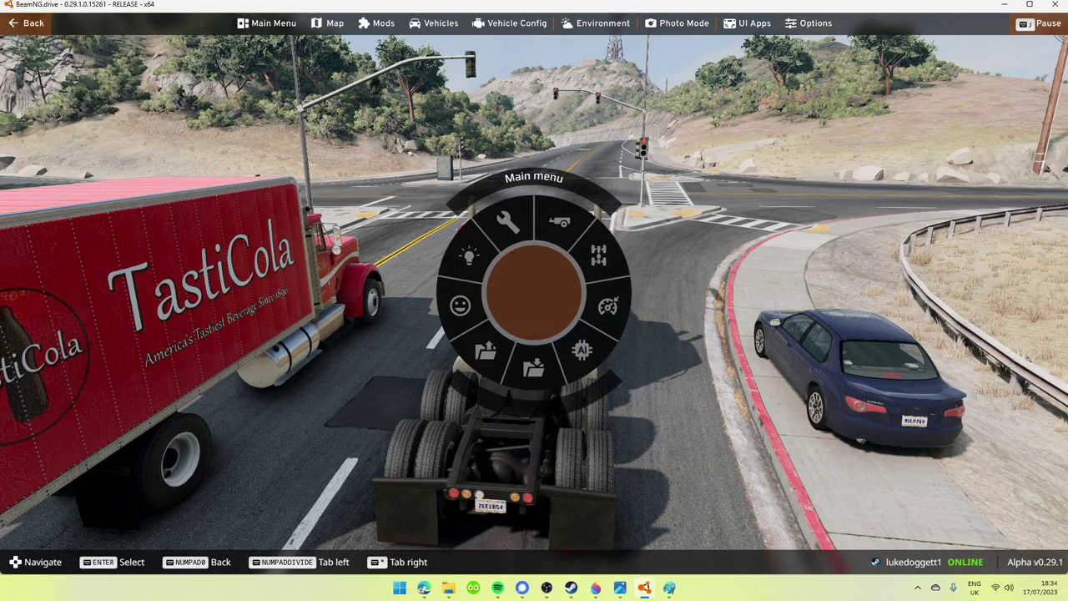
{"action": "left_click", "coordinate": [433, 23]}
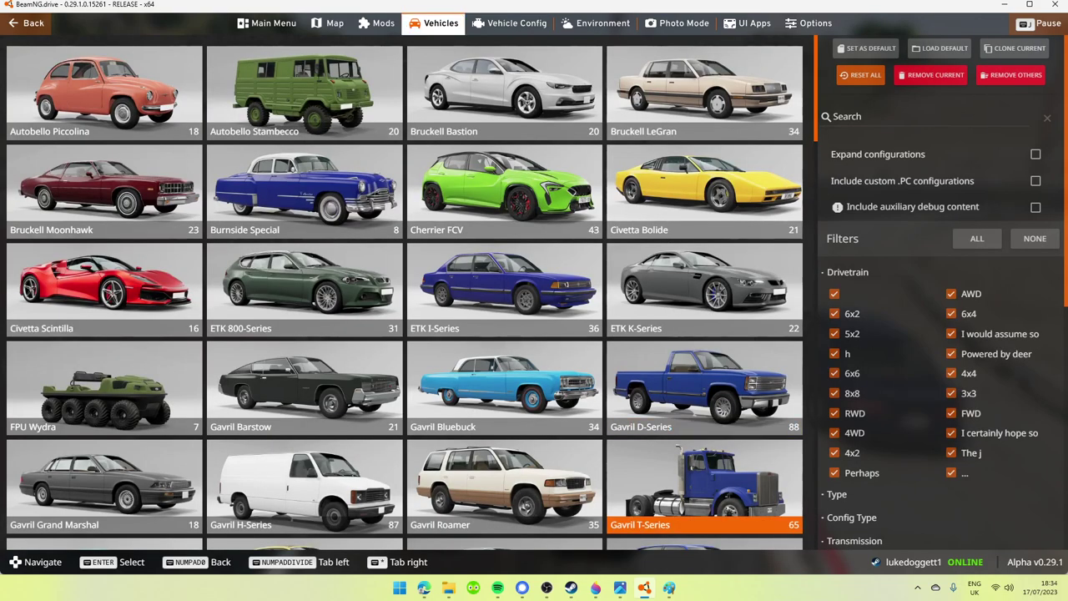
{"action": "key", "text": "Return"}
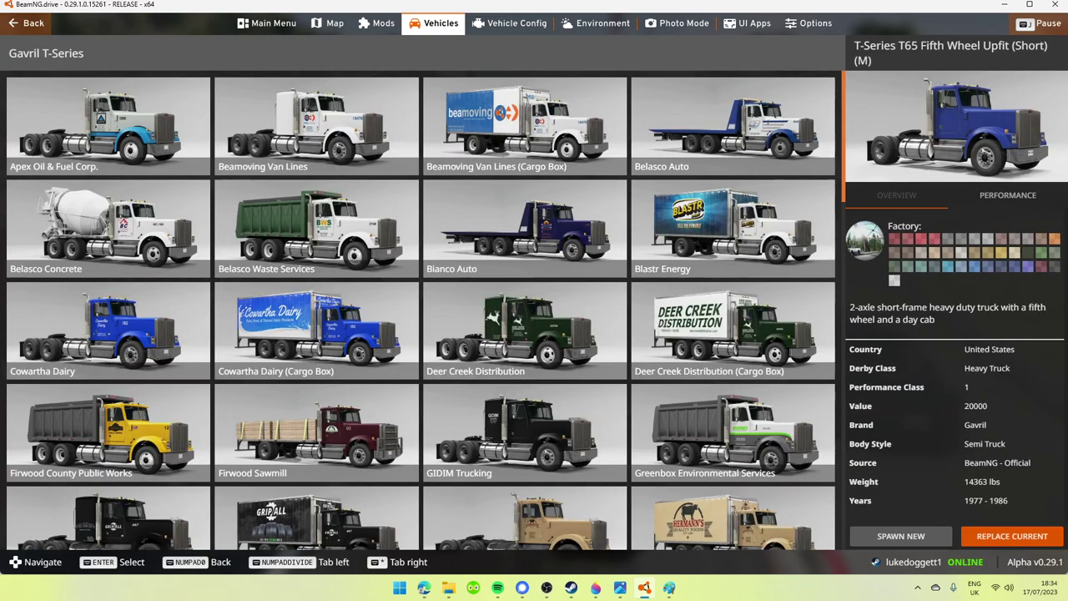
{"action": "scroll", "coordinate": [421, 311], "scroll_direction": "down", "scroll_amount": 5}
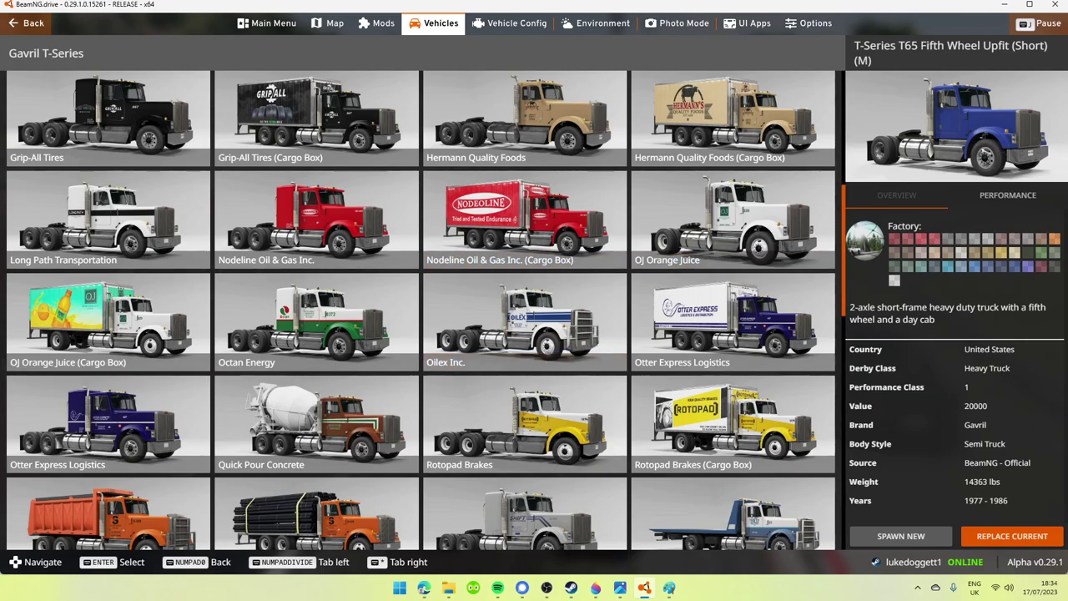
{"action": "scroll", "coordinate": [421, 311], "scroll_direction": "up", "scroll_amount": 5}
{"action": "scroll", "coordinate": [421, 311], "scroll_direction": "down", "scroll_amount": 3}
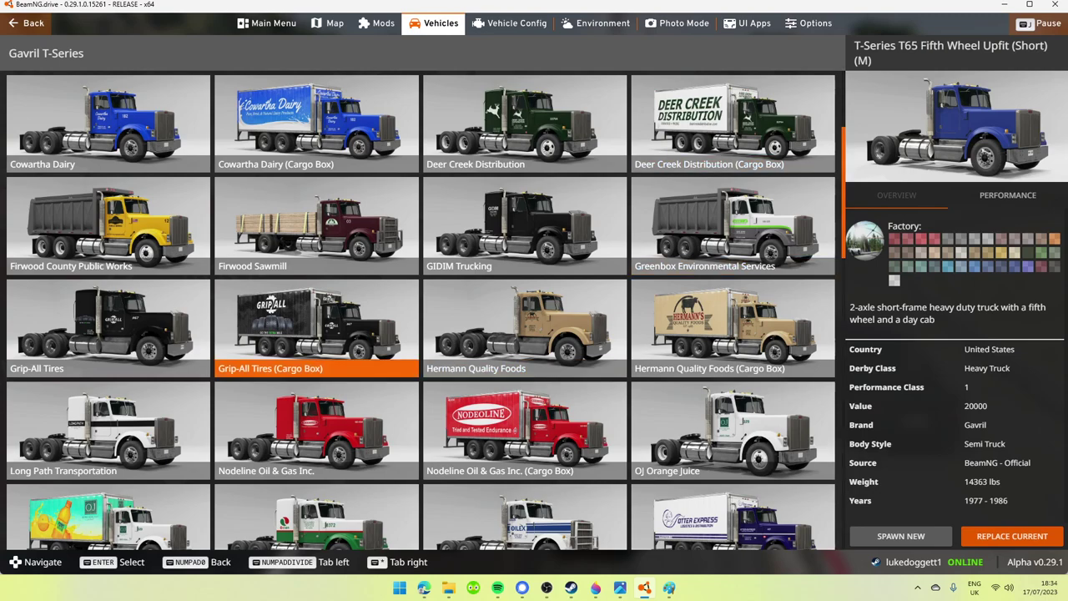
{"action": "key", "text": "Up"}
{"action": "key", "text": "Up"}
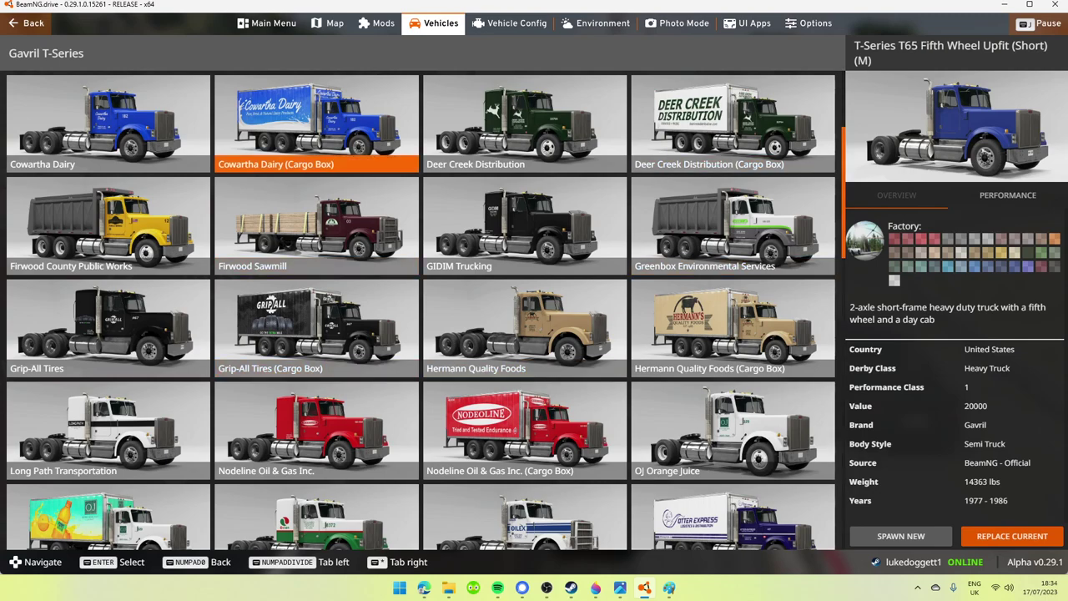
{"action": "left_click_drag", "start_coordinate": [844, 167], "coordinate": [843, 114]}
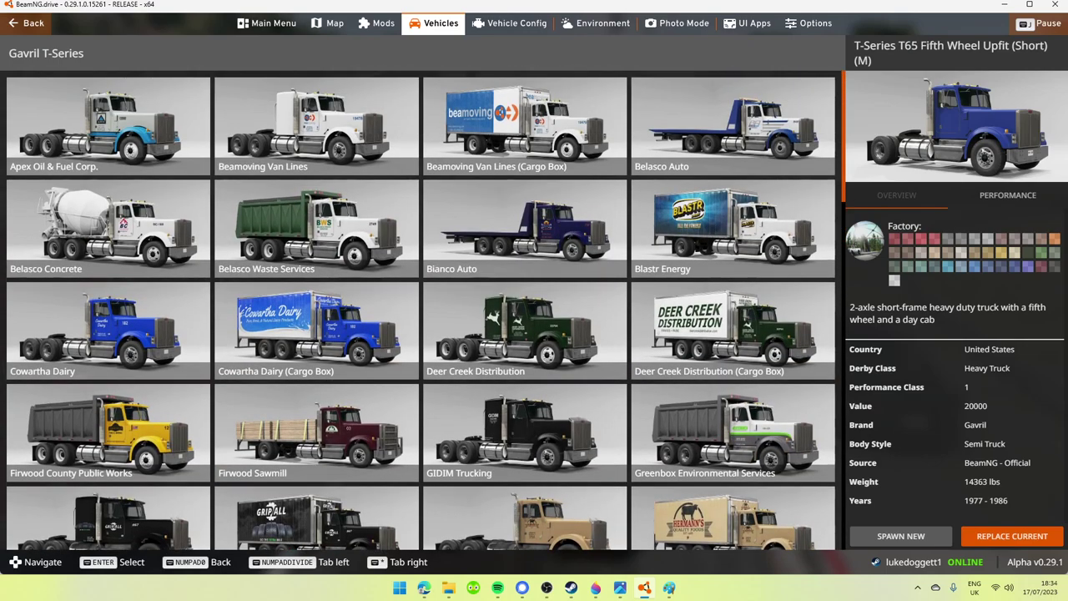
{"action": "scroll", "coordinate": [421, 309], "scroll_direction": "down", "scroll_amount": 1}
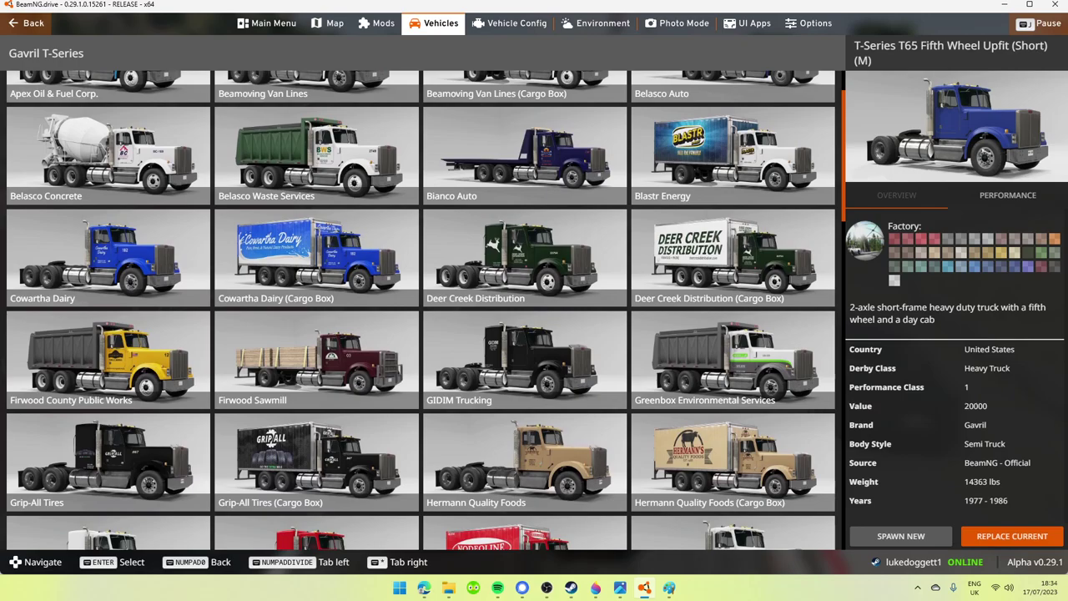
{"action": "left_click", "coordinate": [733, 461]}
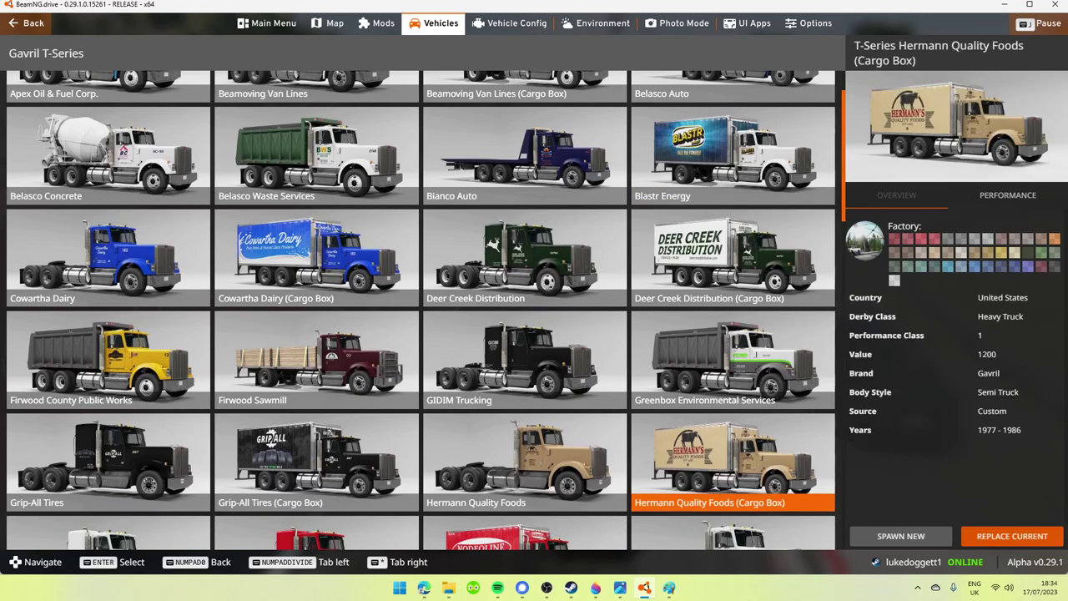
{"action": "key", "text": "Return"}
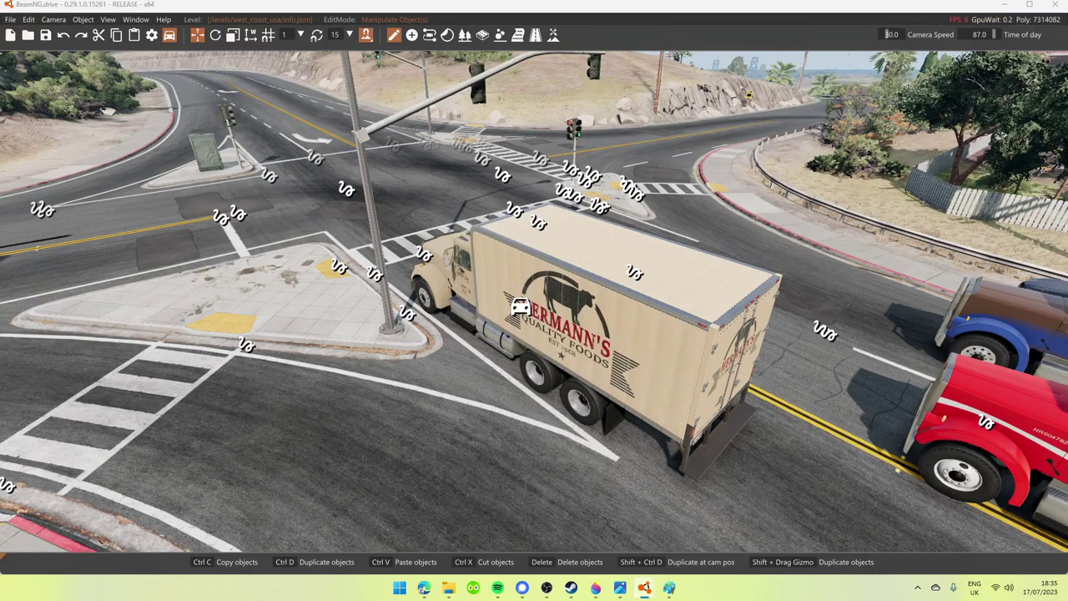
- Try to move the Hermann Quality Foods truck in the world editor and undo the edits
{"action": "left_click", "coordinate": [519, 307]}
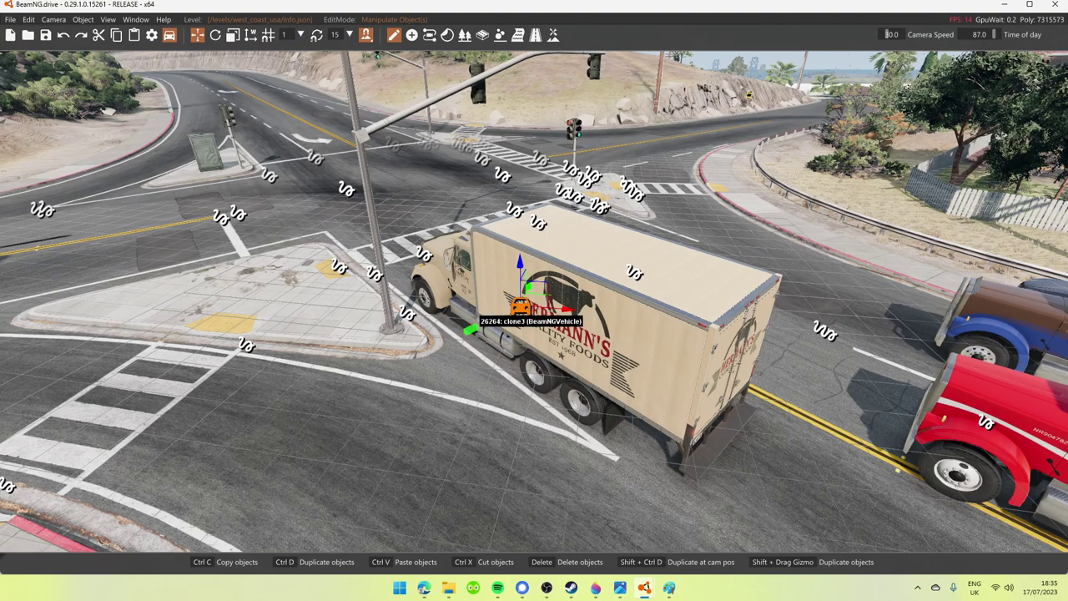
{"action": "mouse_move", "coordinate": [519, 306]}
{"action": "left_mouse_down"}
{"action": "mouse_move", "coordinate": [393, 312]}
{"action": "mouse_move", "coordinate": [511, 316]}
{"action": "left_mouse_up"}
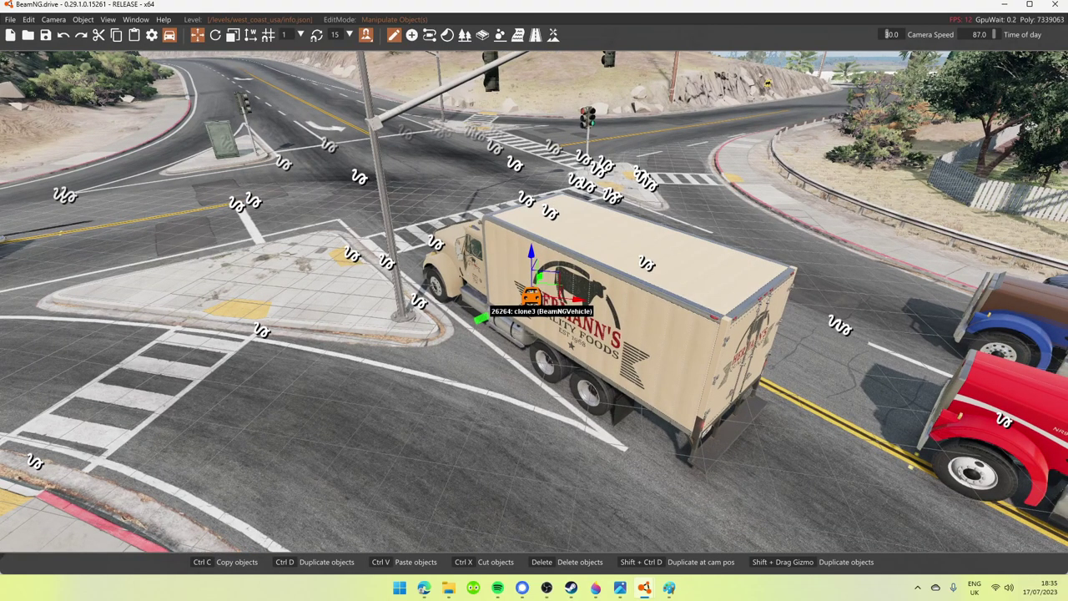
{"action": "key", "text": "ctrl+z"}
{"action": "key", "text": "ctrl+z"}
{"action": "key", "text": "ctrl+z"}
{"action": "key", "text": "ctrl+z"}
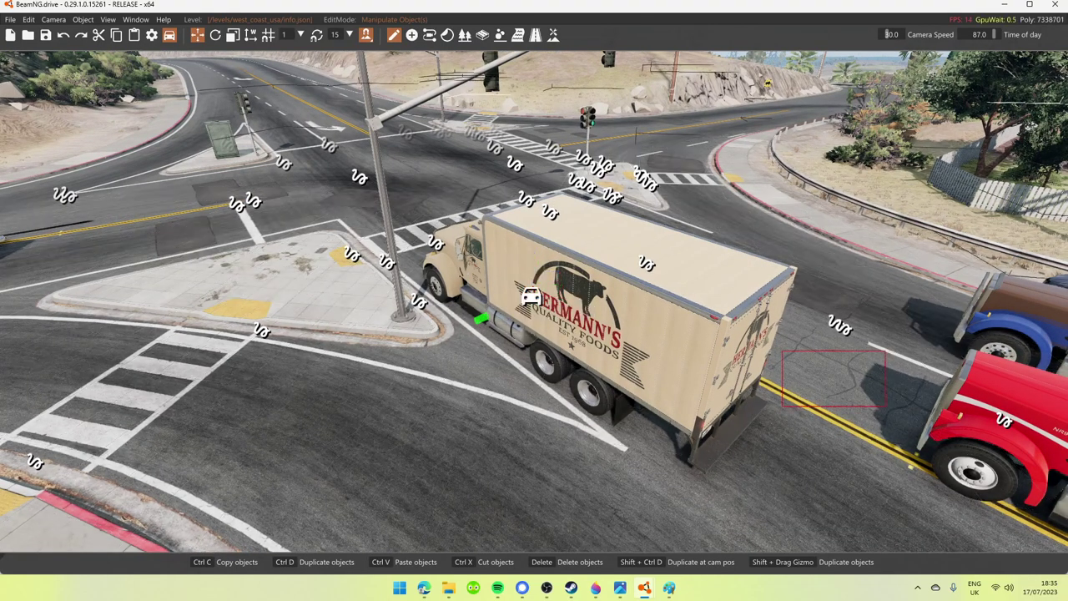
- Delete the clone0 vehicle and the brown and blue T75 truck beside the Tasti Cola truck
{"action": "left_click_drag", "start_coordinate": [510, 315], "coordinate": [714, 243]}
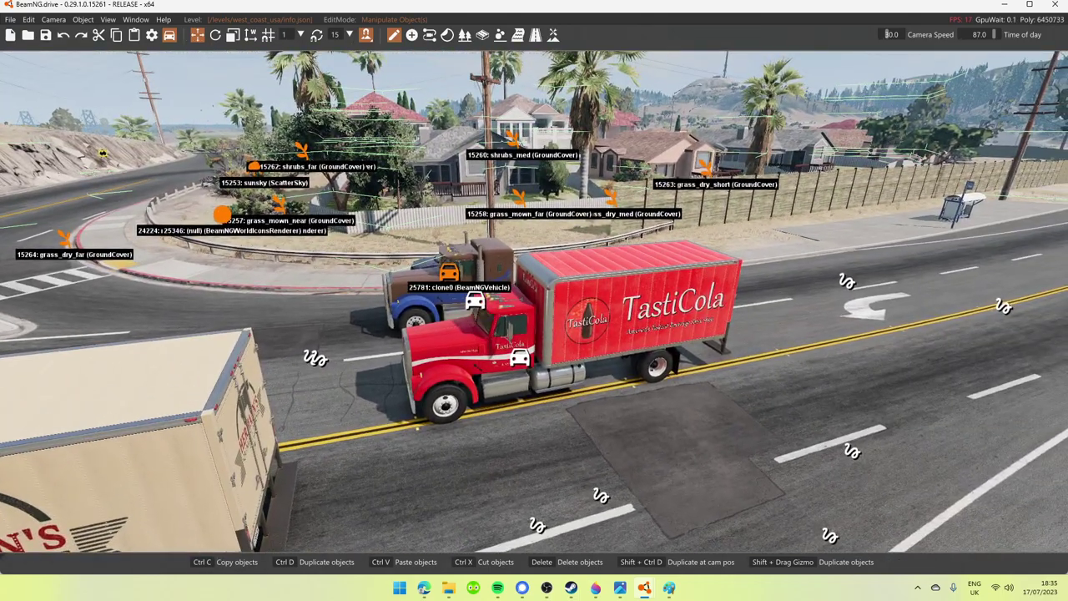
{"action": "left_click", "coordinate": [449, 272]}
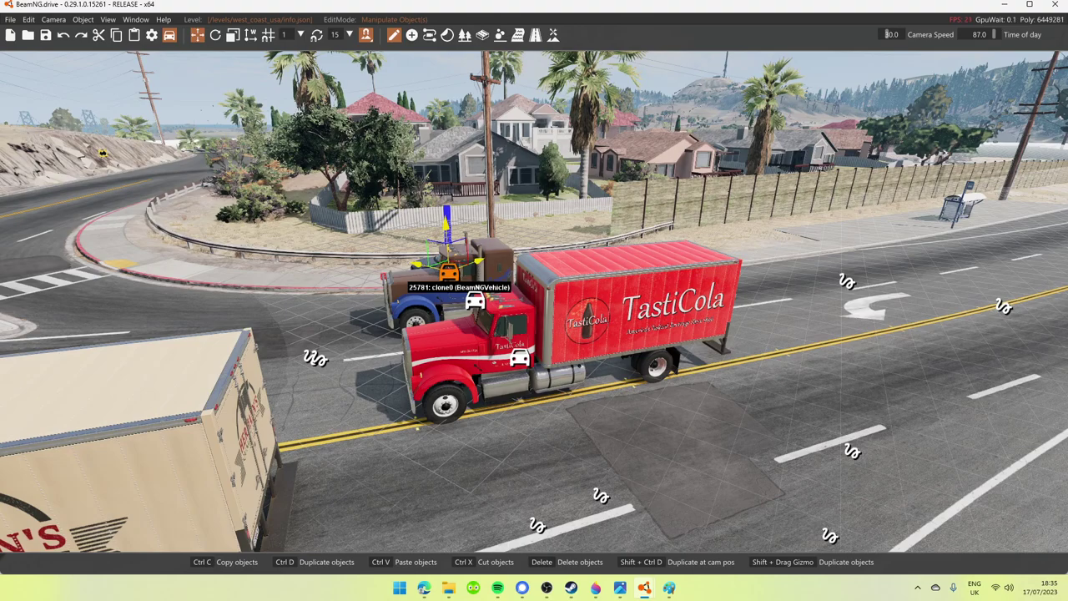
{"action": "key", "text": "Delete"}
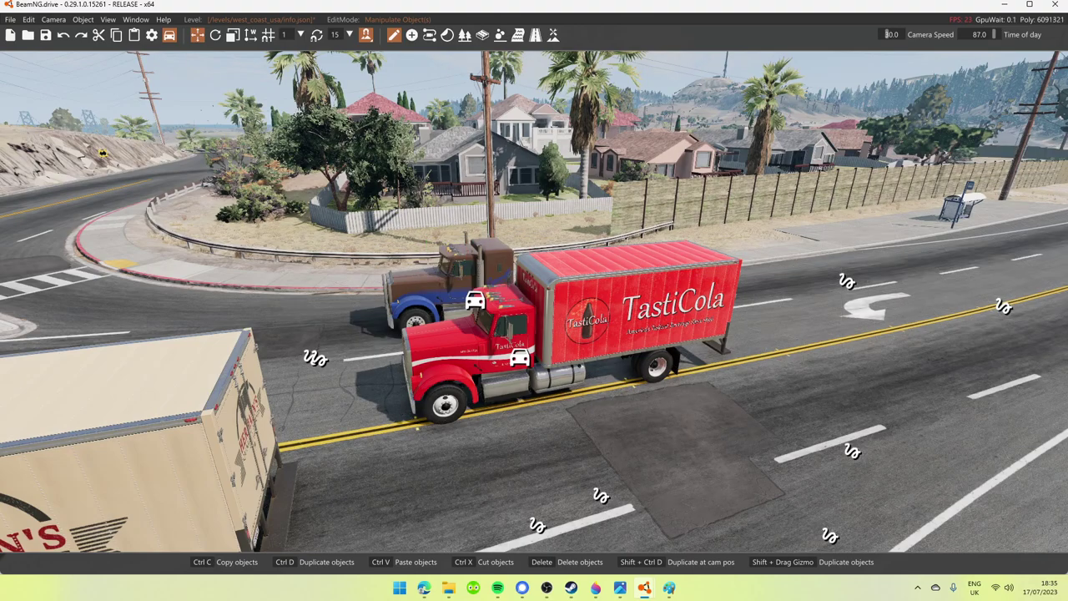
{"action": "key", "text": "ctrl+v"}
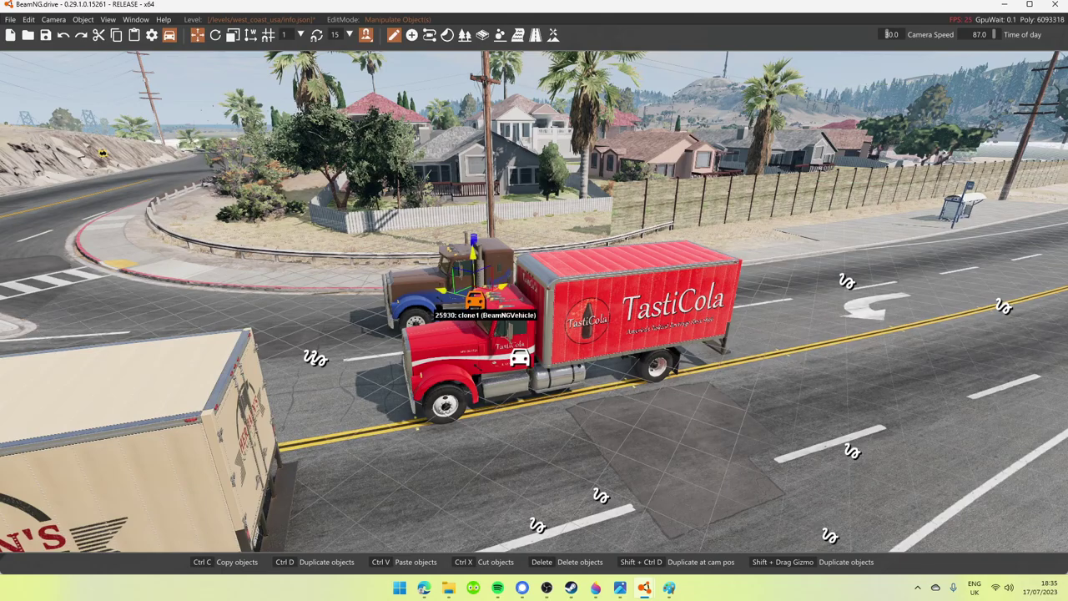
{"action": "key", "text": "Delete"}
{"action": "key", "text": "a"}
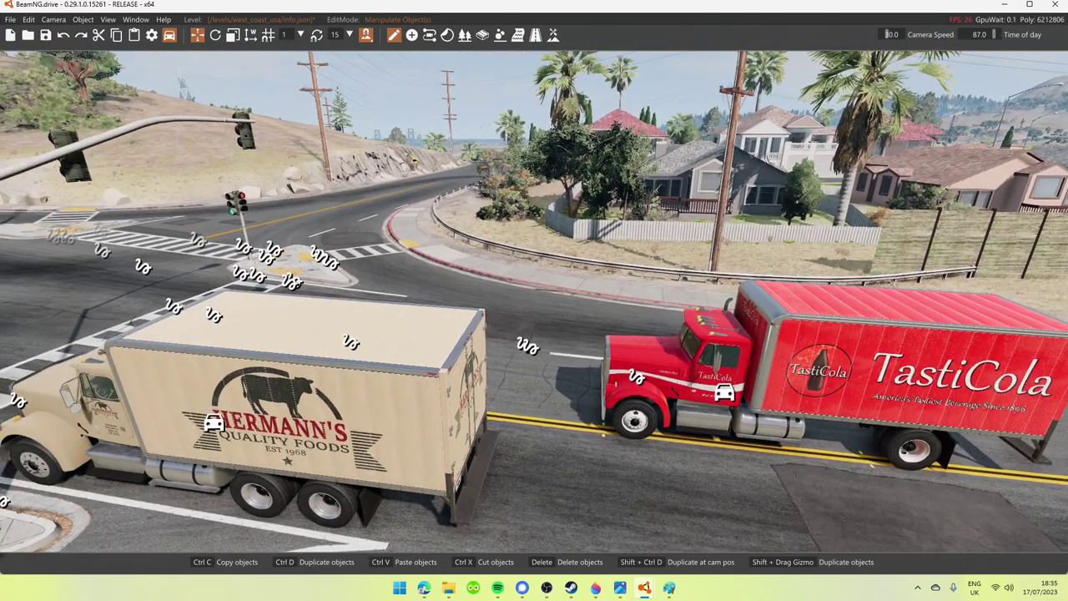
- Leave the world editor and switch control between the taxi and the Tasti Cola truck
{"action": "key", "text": "F11"}
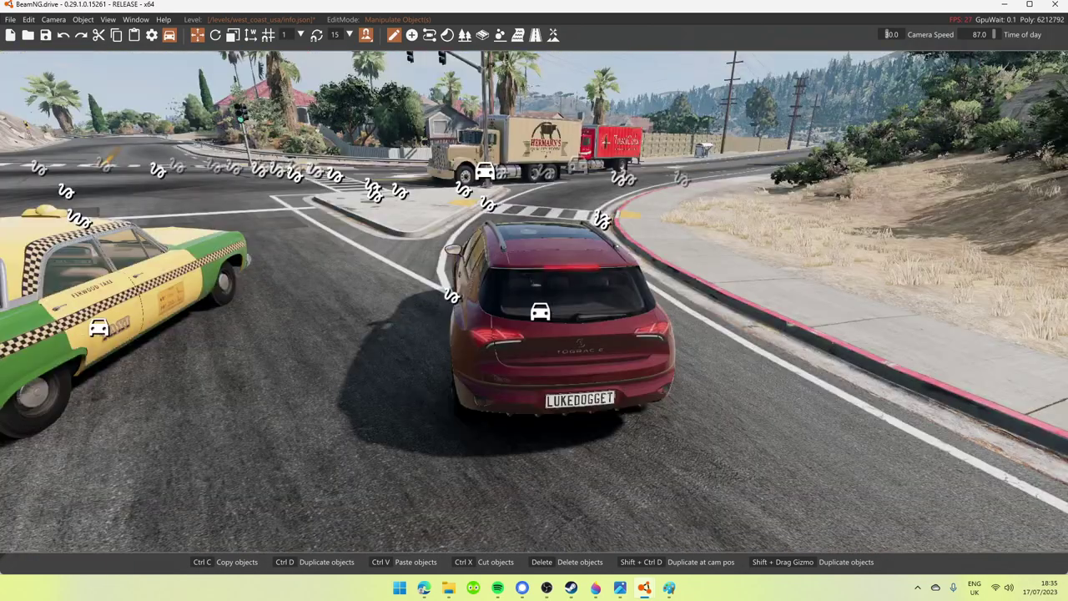
{"action": "key", "text": "Escape"}
{"action": "key", "text": "Tab"}
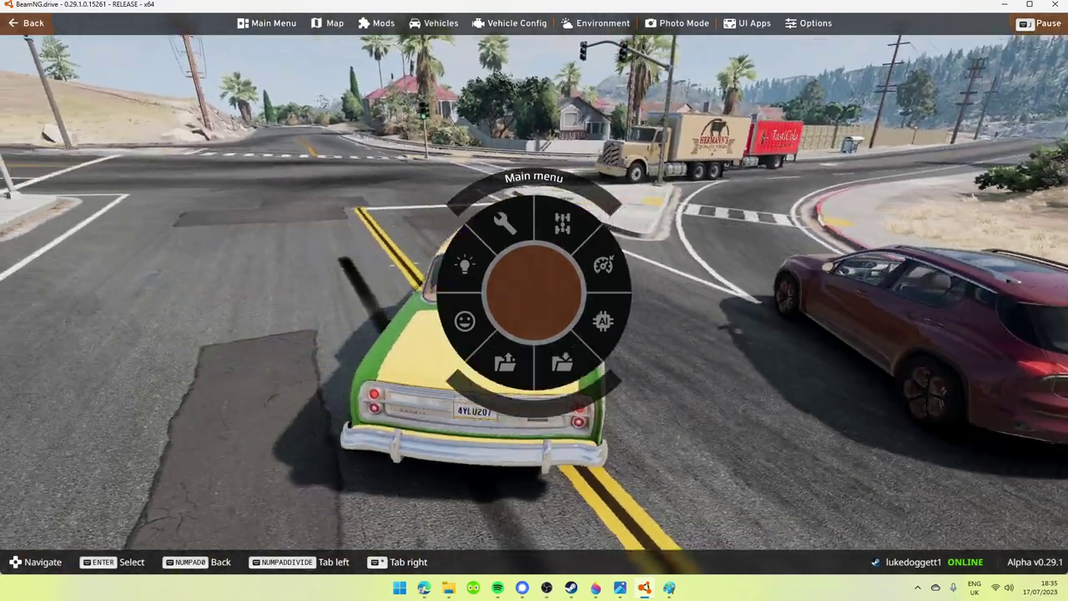
{"action": "key", "text": "Tab"}
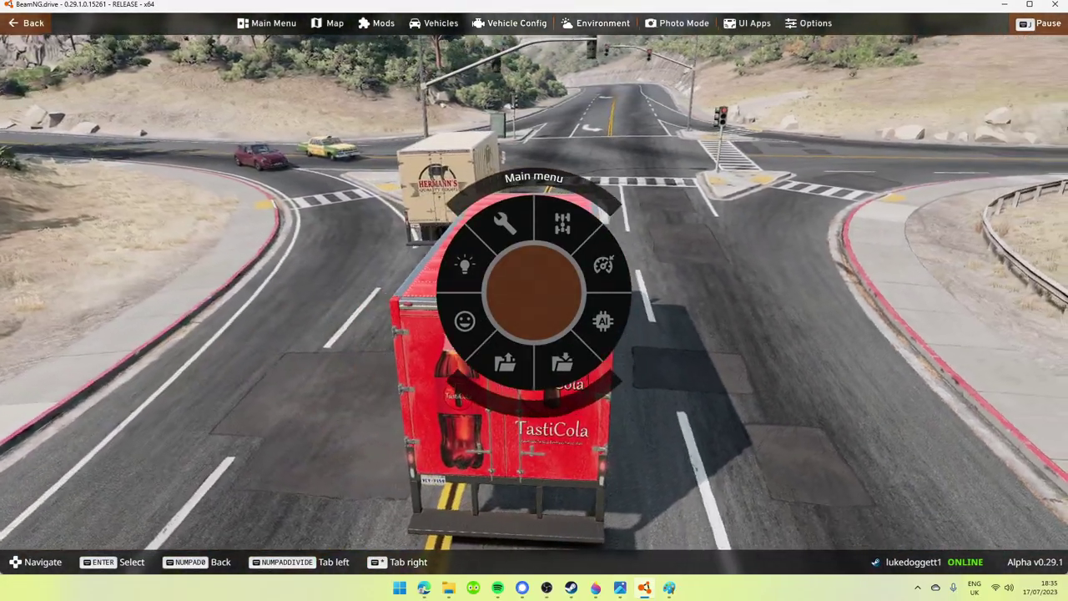
{"action": "key", "text": "KP_6"}
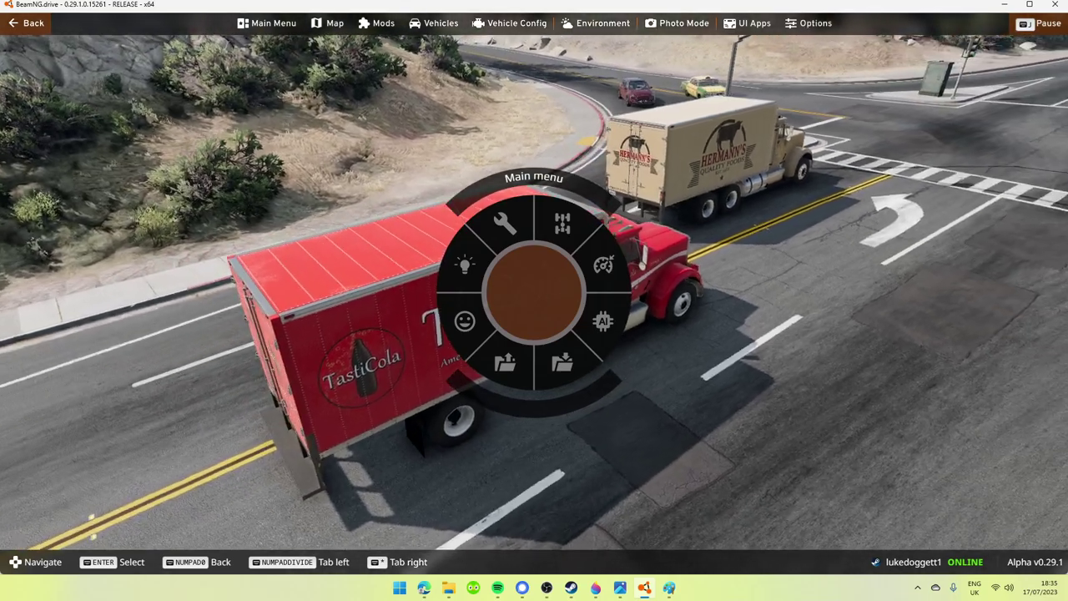
{"action": "key", "text": "Tab"}
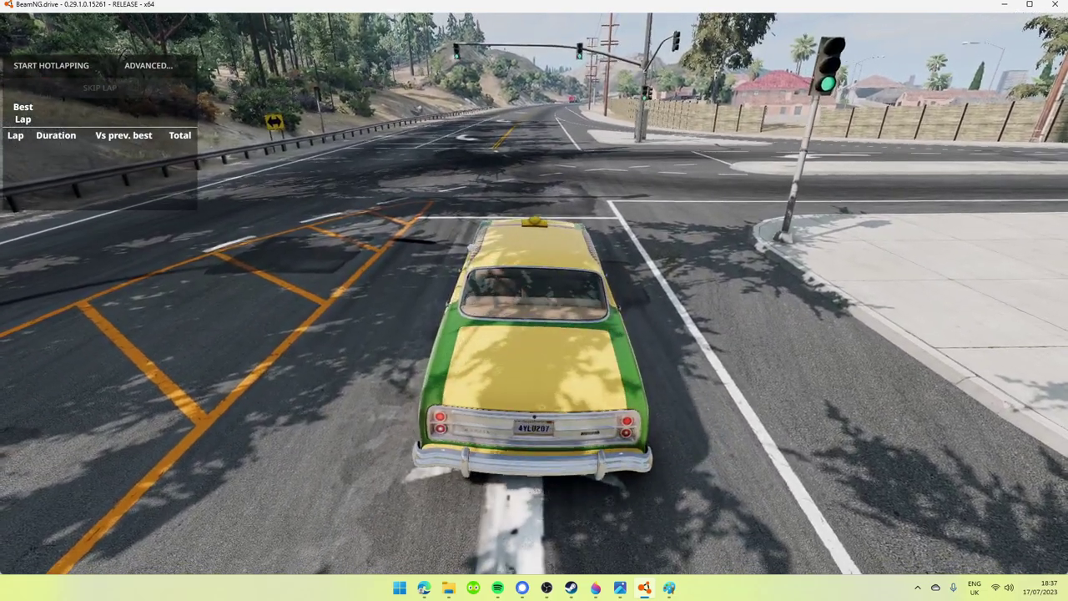
- Browse the vehicle selector and open the configurations of the maroon Ibishu Pessima
{"action": "key", "text": "Escape"}
{"action": "left_click", "coordinate": [434, 24]}
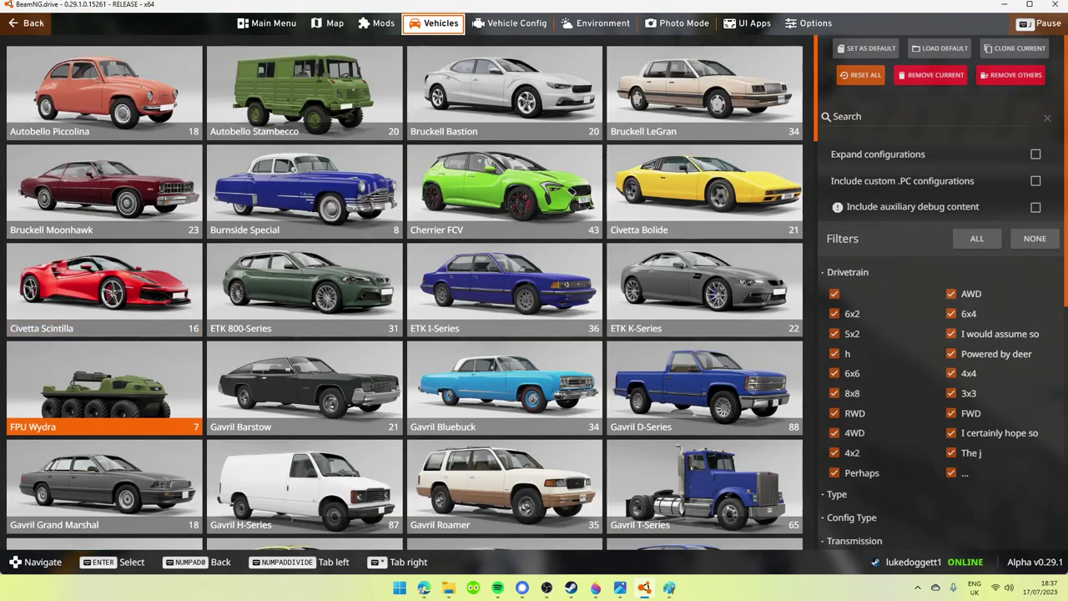
{"action": "key", "text": "Down"}
{"action": "key", "text": "Right"}
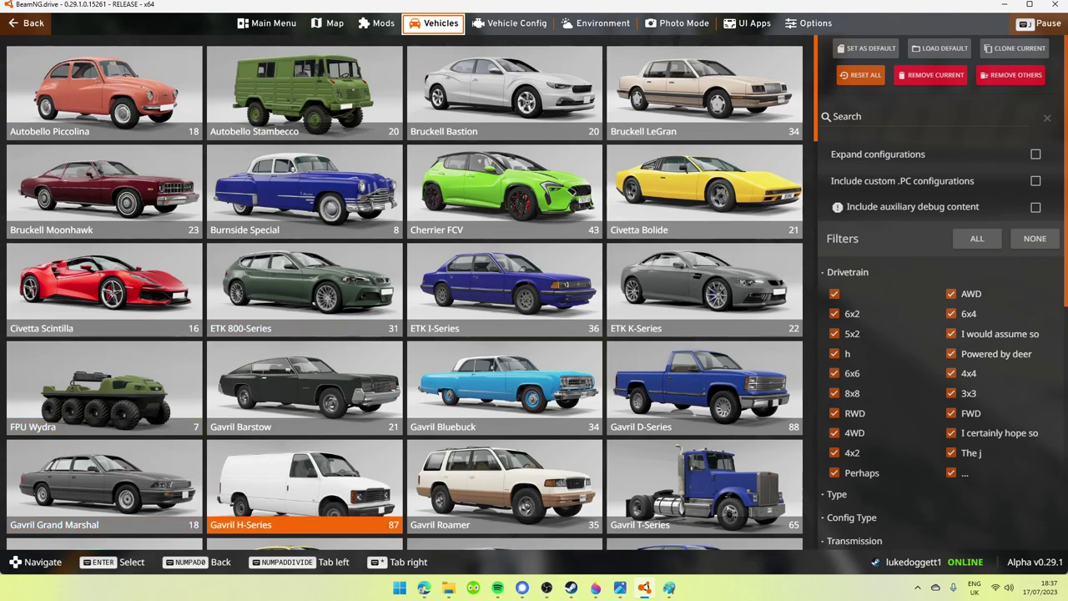
{"action": "key", "text": "Up"}
{"action": "key", "text": "Up"}
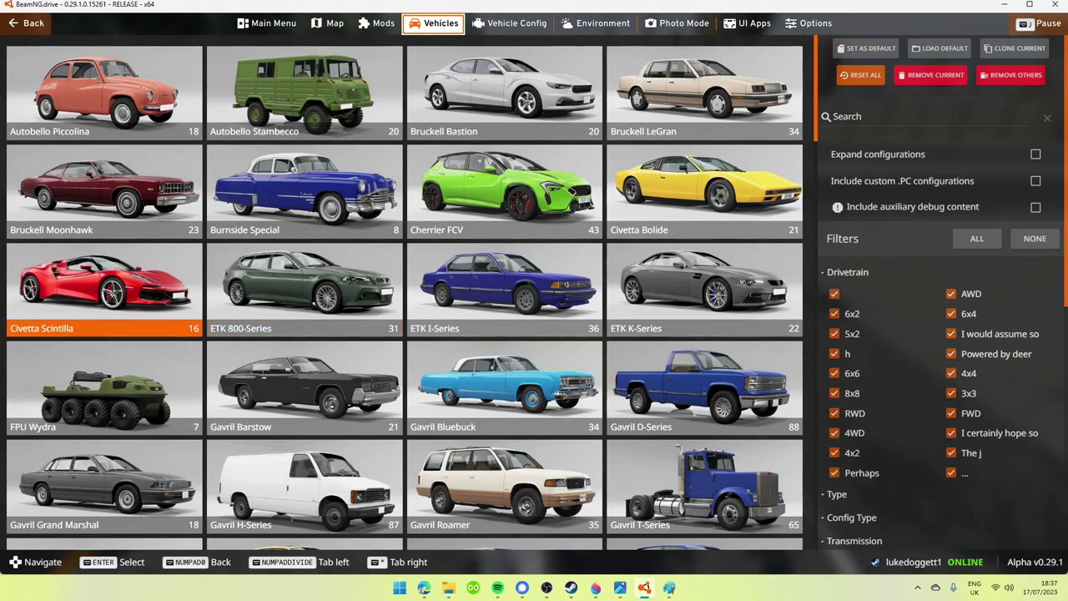
{"action": "left_click", "coordinate": [705, 92]}
{"action": "scroll", "coordinate": [404, 292], "scroll_direction": "down", "scroll_amount": 15}
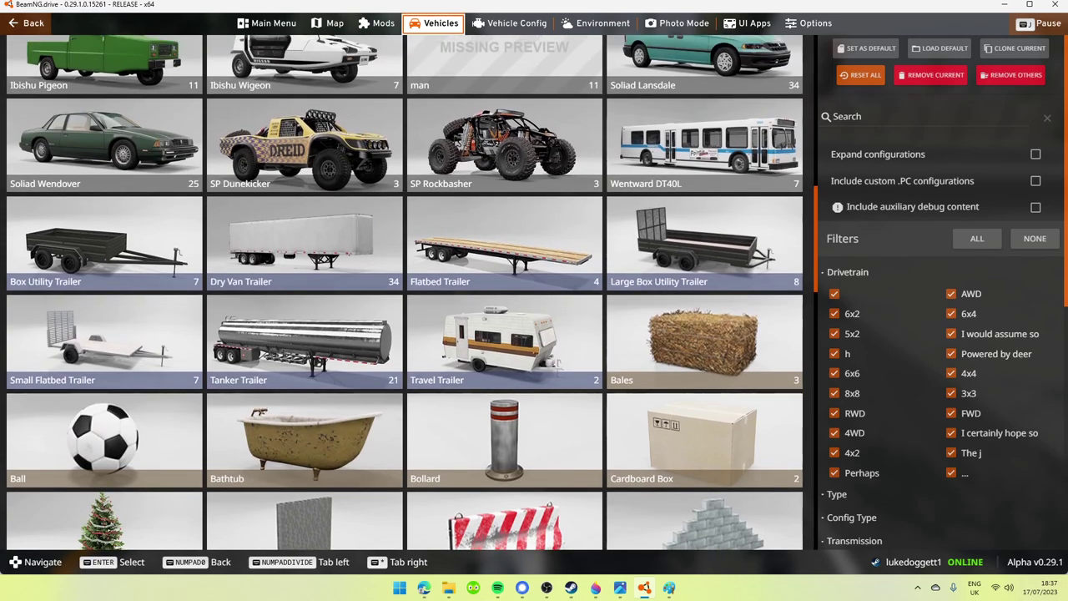
{"action": "scroll", "coordinate": [405, 293], "scroll_direction": "up", "scroll_amount": 1}
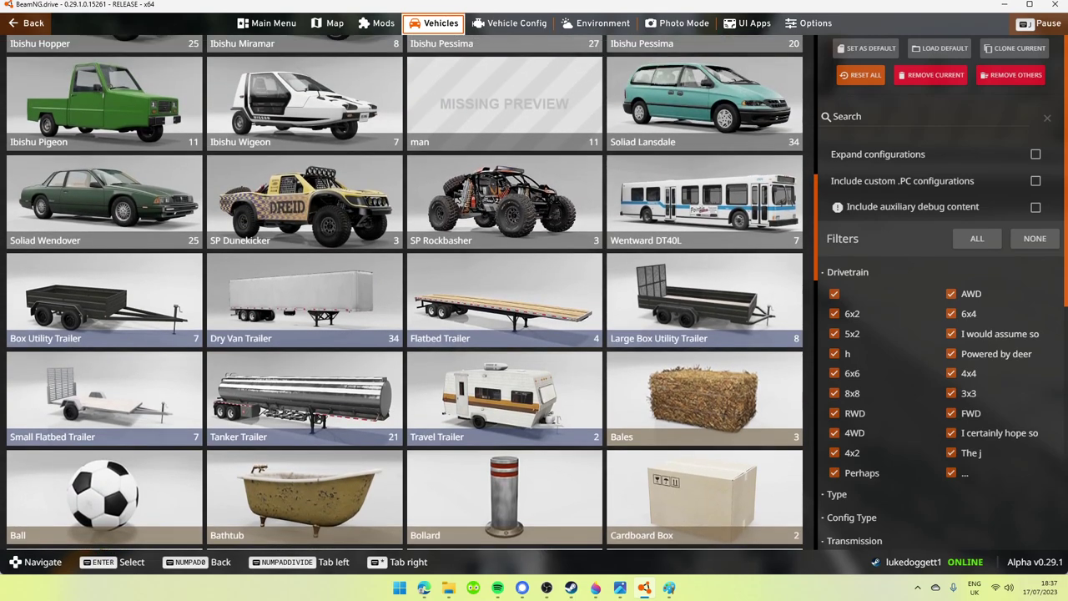
{"action": "scroll", "coordinate": [404, 293], "scroll_direction": "up", "scroll_amount": 3}
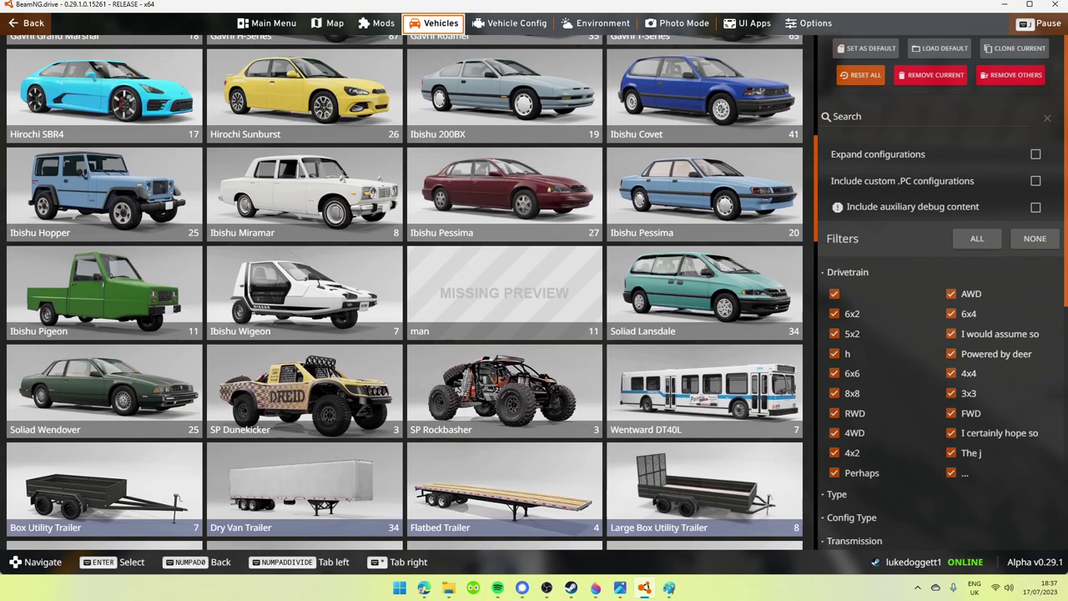
{"action": "left_click", "coordinate": [504, 193]}
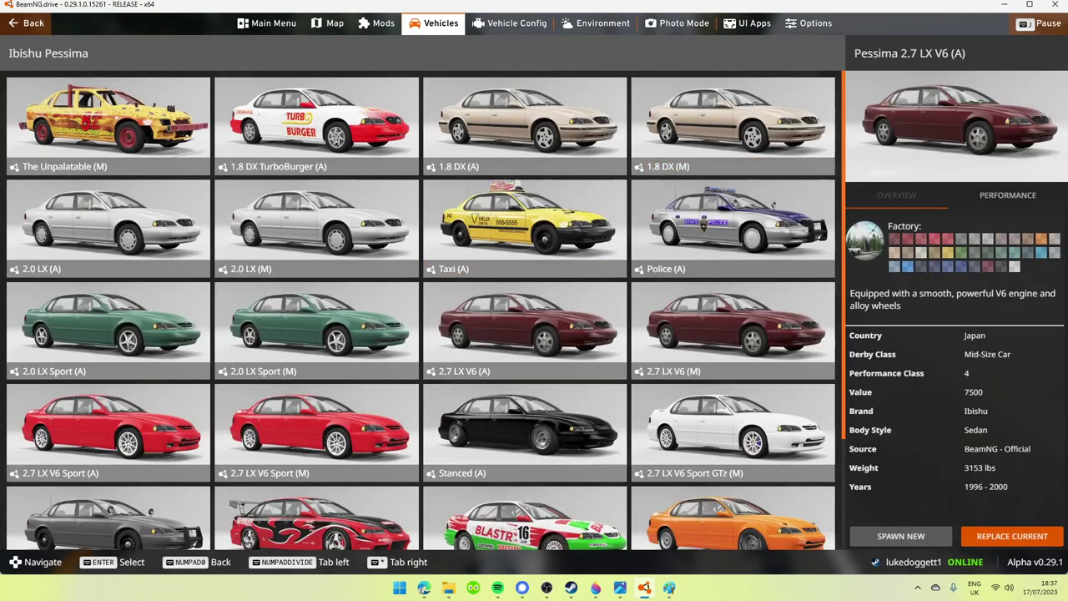
- Spawn an Ibishu Pessima 2.7 LX V6 (M) in Royal Blue as an additional vehicle beside the taxi
{"action": "scroll", "coordinate": [425, 311], "scroll_direction": "down", "scroll_amount": 3}
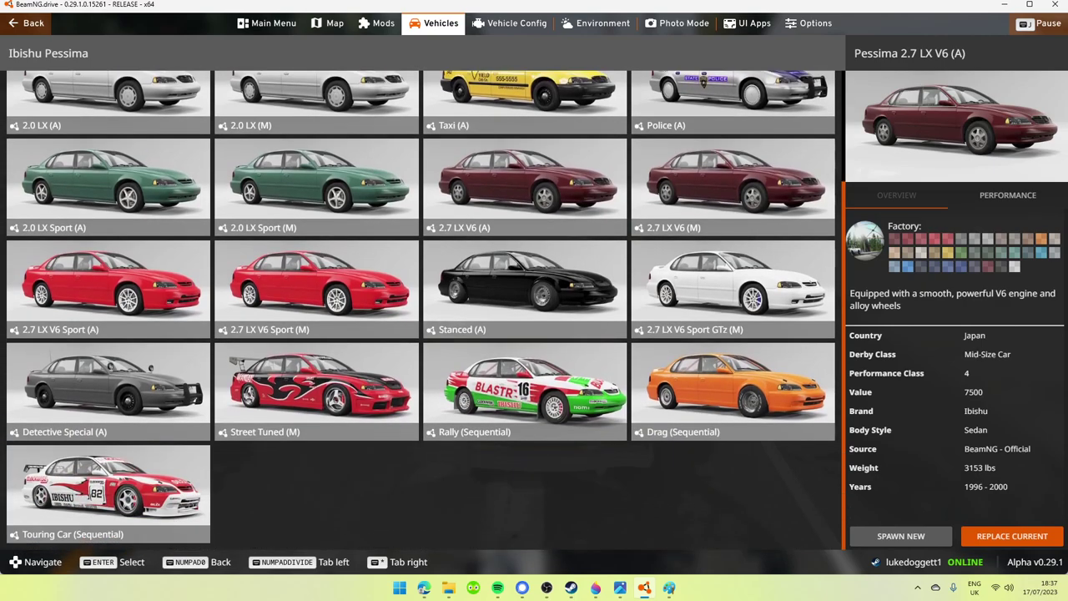
{"action": "scroll", "coordinate": [425, 311], "scroll_direction": "up", "scroll_amount": 3}
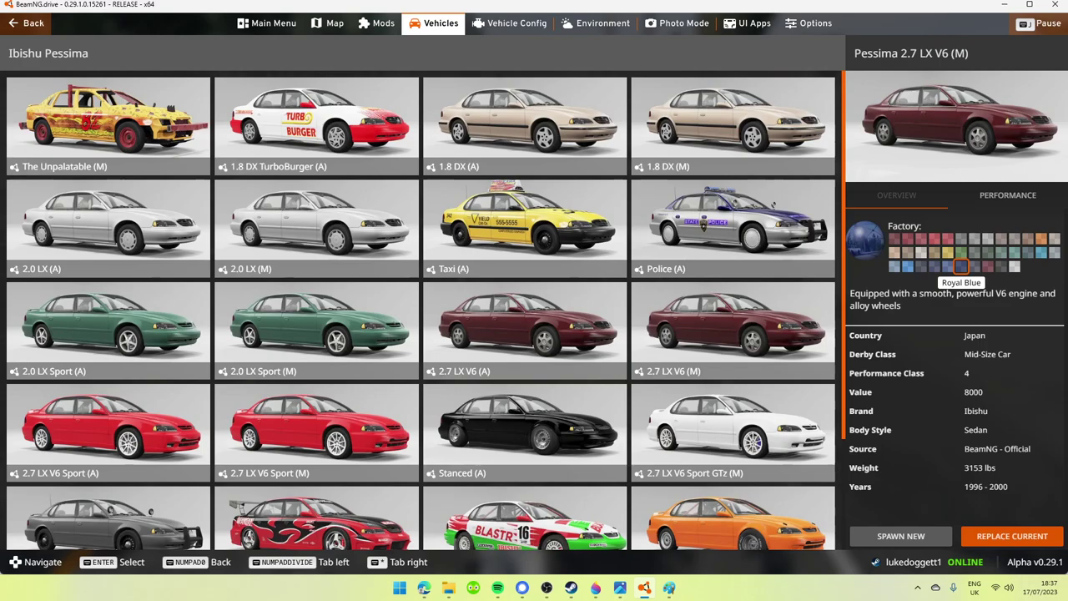
{"action": "key", "text": "Return"}
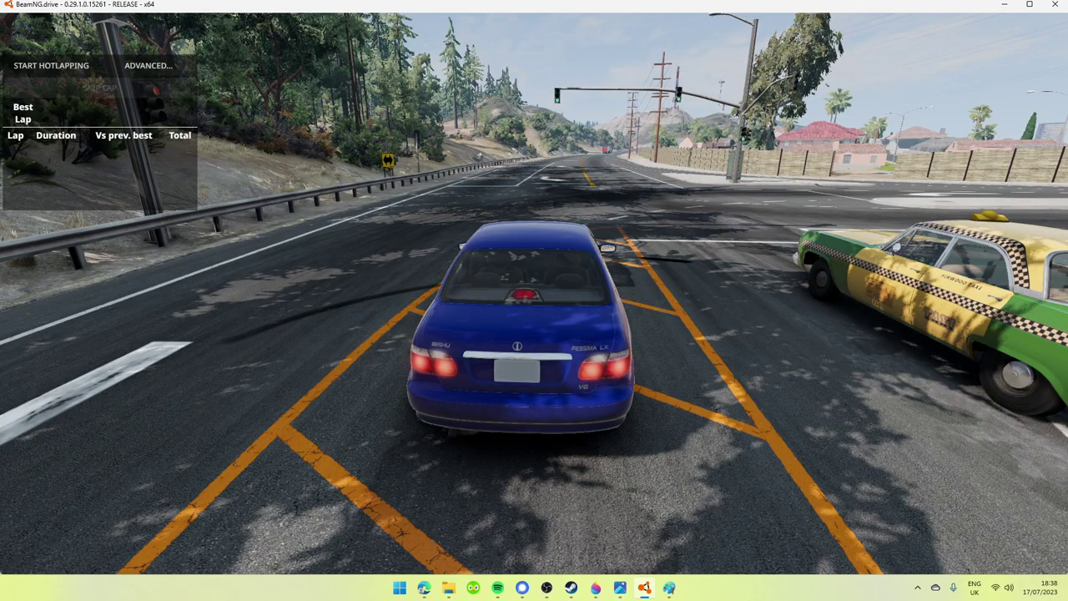
- Reverse the blue Pessima out of the hatched area and drive it into the lane behind the taxi
{"action": "key", "text": "KP_4"}
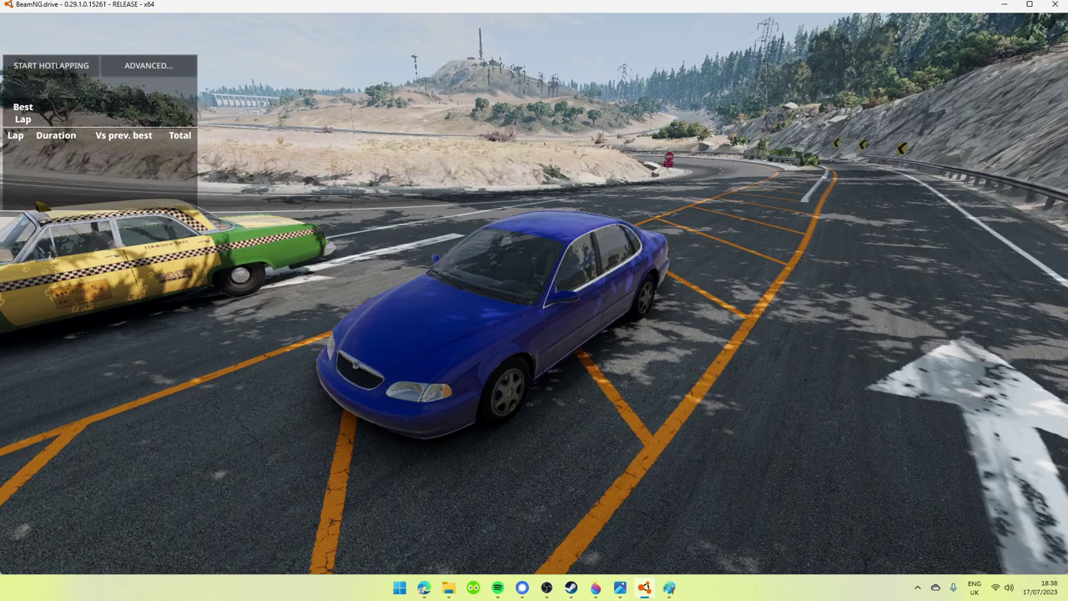
{"action": "key", "text": "Down"}
{"action": "key", "text": "KP_6"}
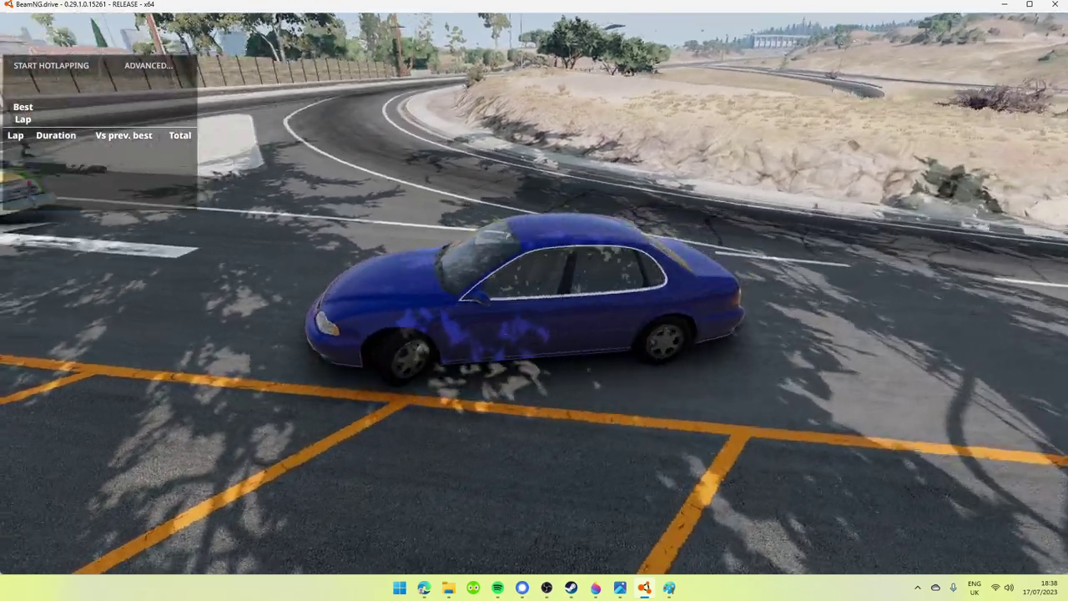
{"action": "key", "text": "KP_5"}
{"action": "key", "text": "Up"}
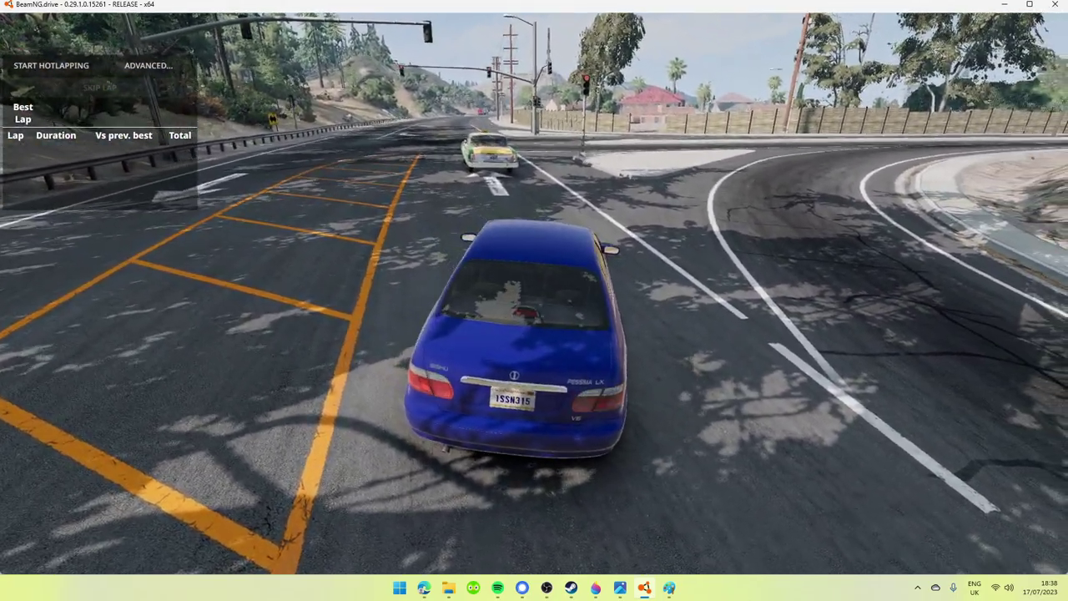
{"action": "key", "text": "Left"}
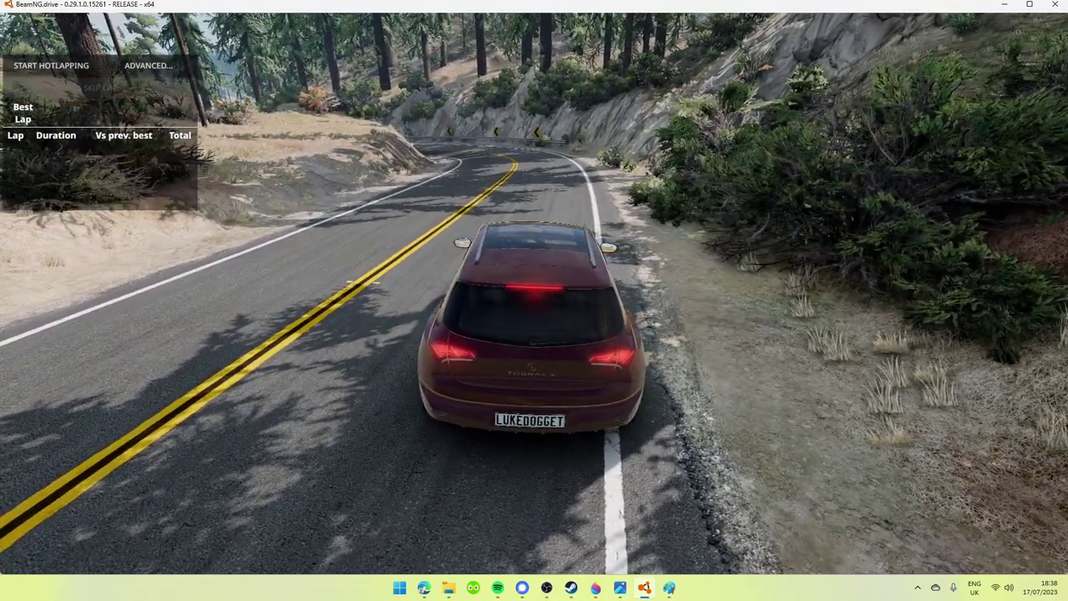
- Open the Script AI Manager in the world editor with the maroon Tograc E as the active vehicle
{"action": "key", "text": "F11"}
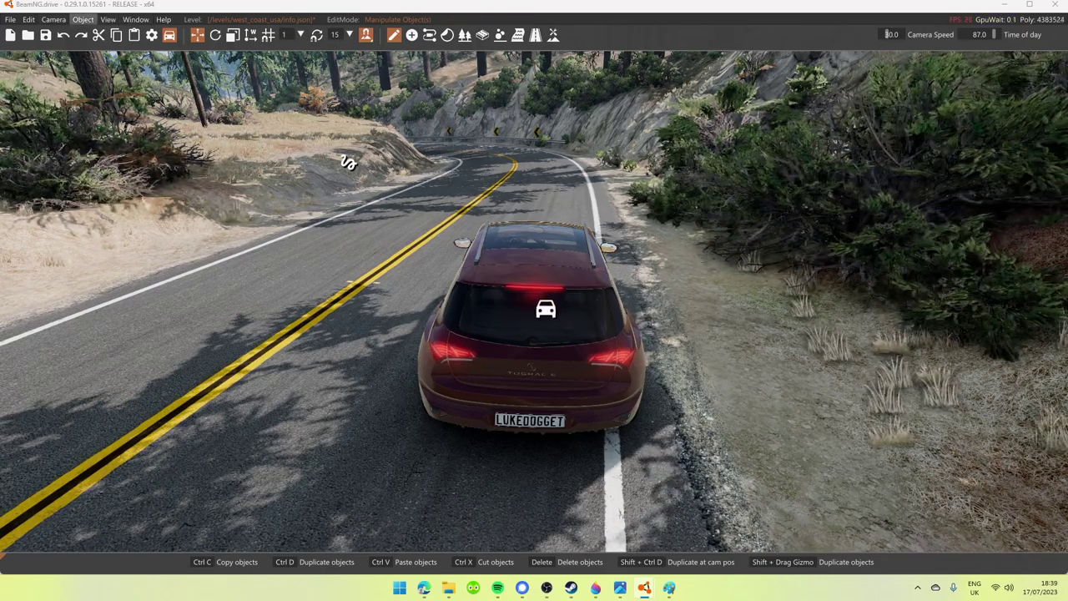
{"action": "left_click", "coordinate": [135, 19]}
{"action": "mouse_move", "coordinate": [138, 183]}
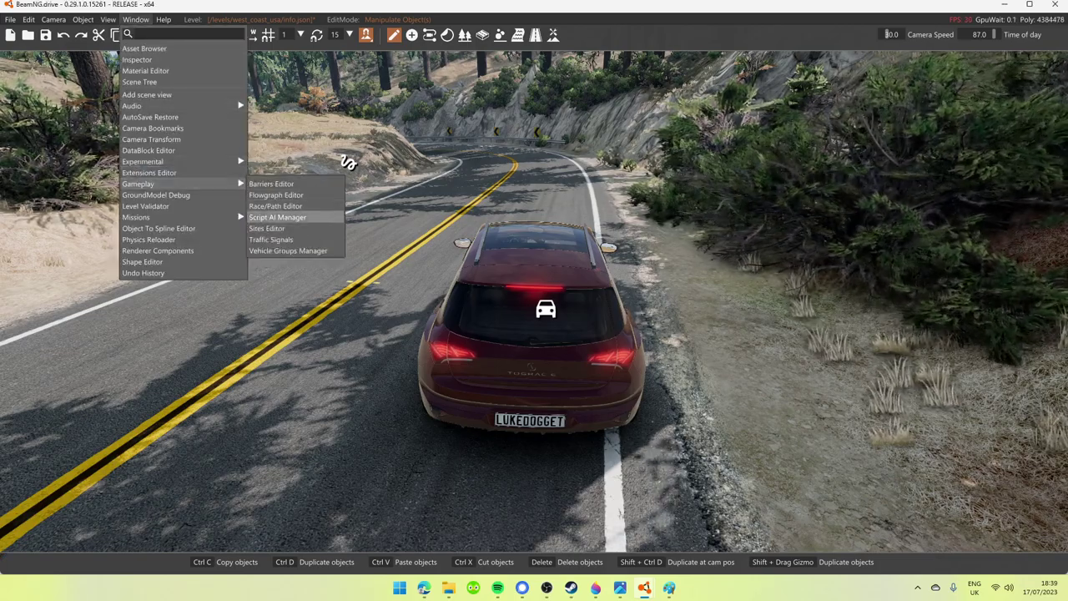
{"action": "left_click", "coordinate": [278, 217]}
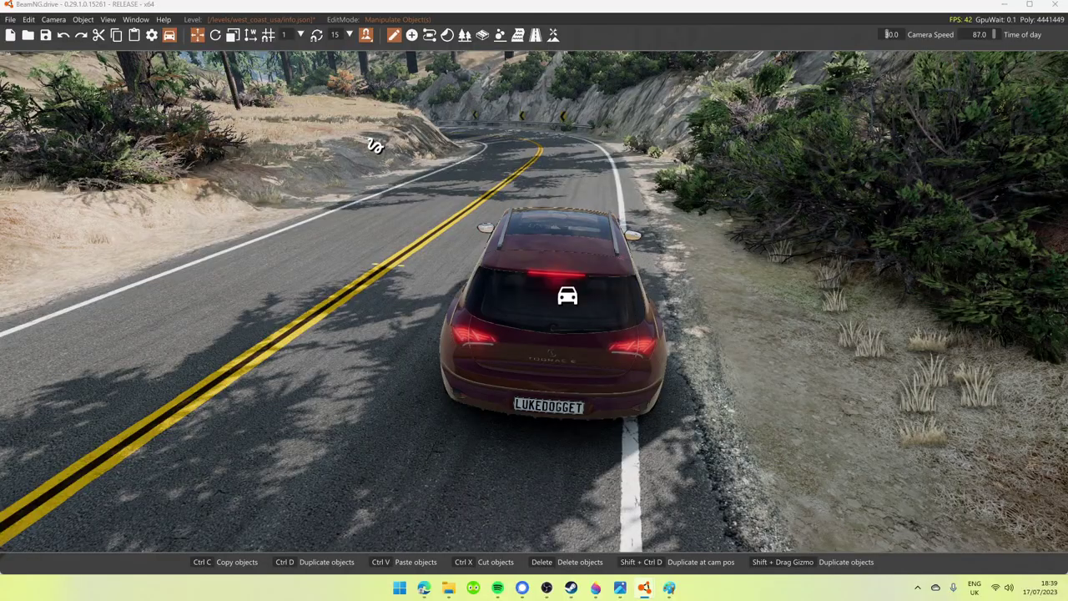
- Drive the maroon Tograc E along the road toward the junction to record its script AI path
{"action": "key", "text": "Up"}
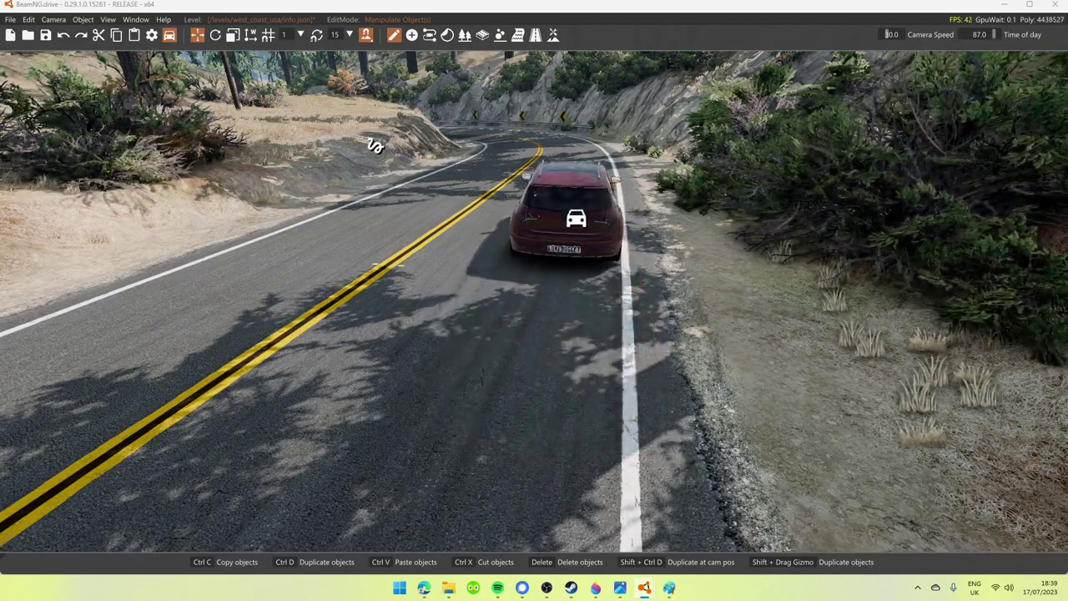
{"action": "key", "text": "shift+c"}
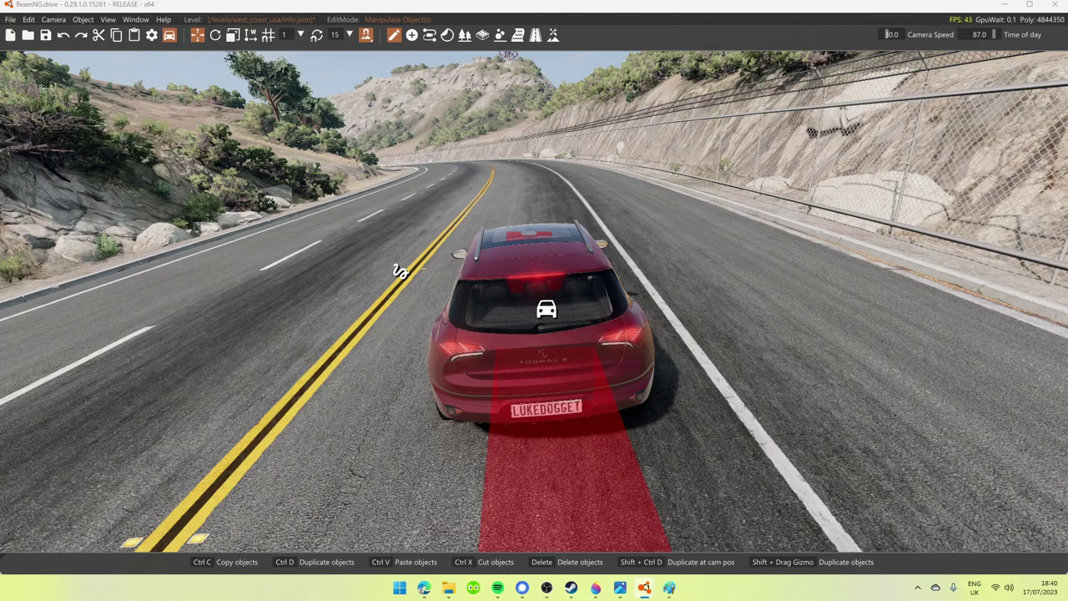
{"action": "key", "text": "alt+Tab"}
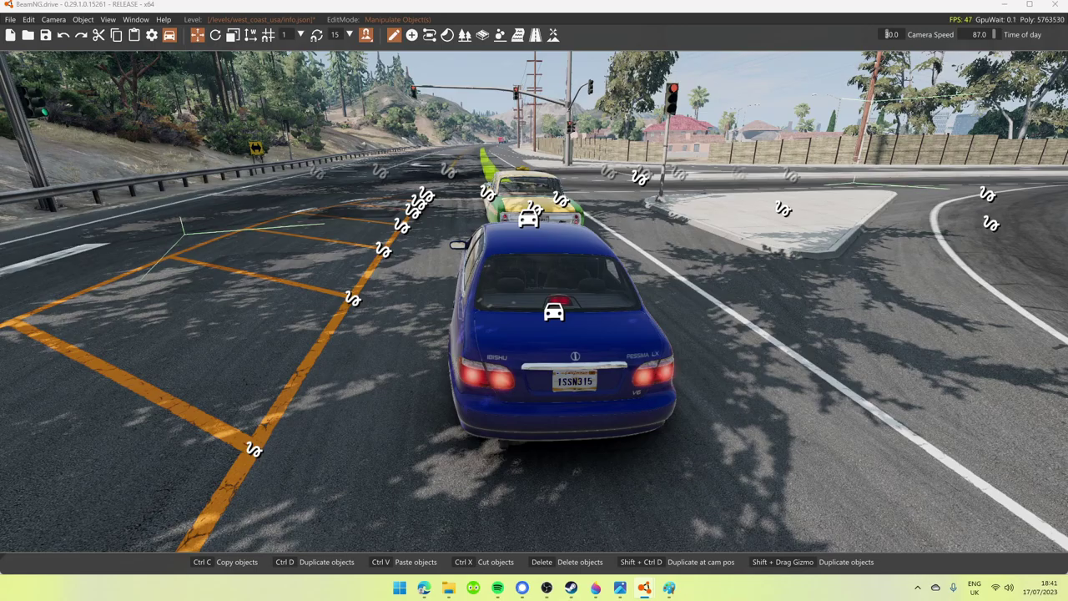
- Drive the blue Pessima from behind the taxi up the road to record its script AI path
{"action": "key", "text": "s"}
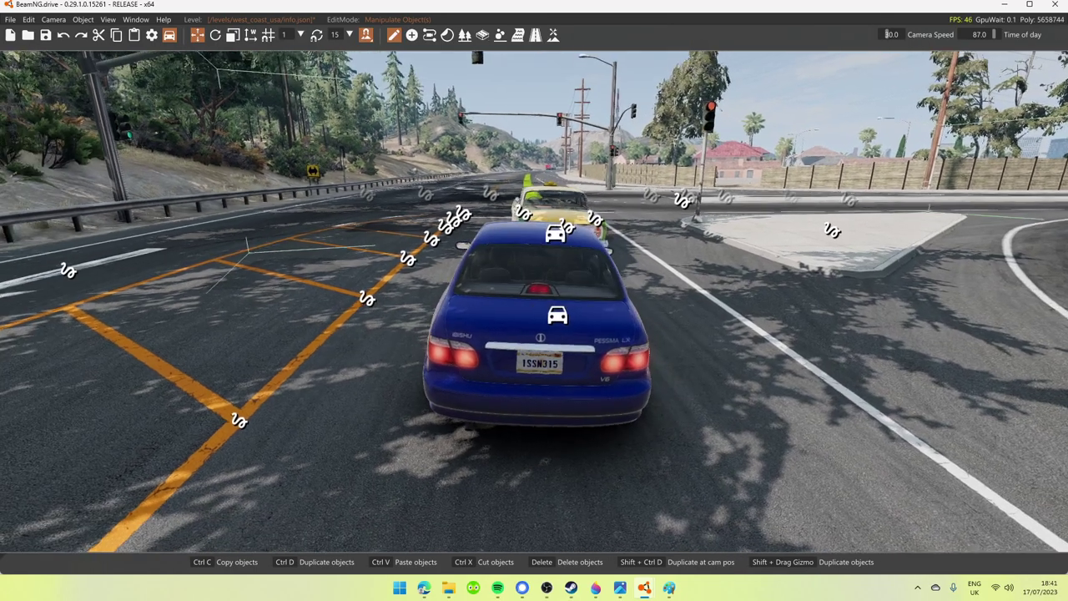
{"action": "key", "text": "d"}
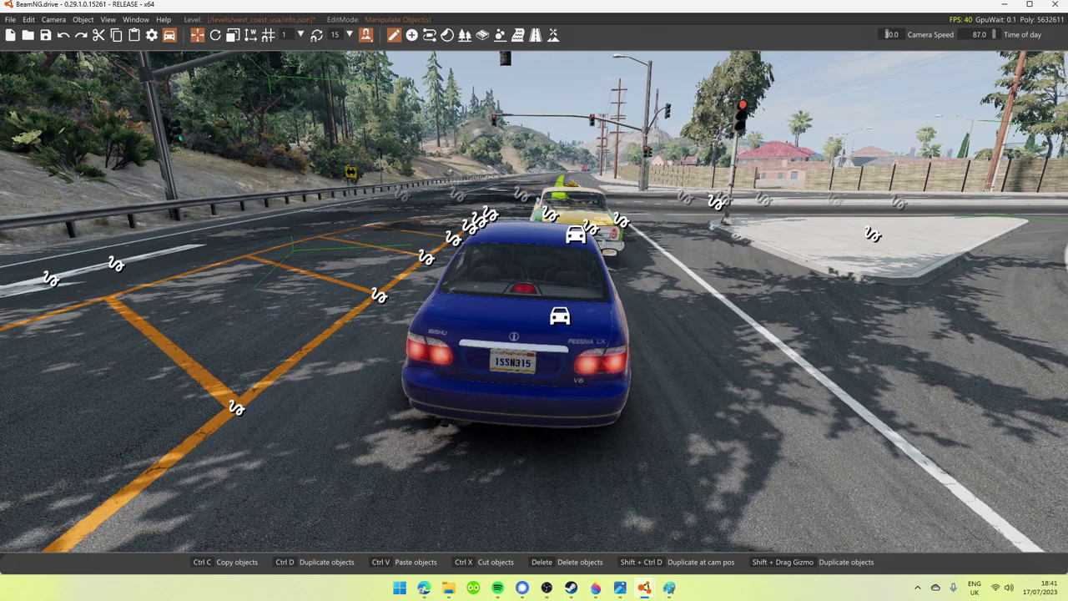
{"action": "key", "text": "w"}
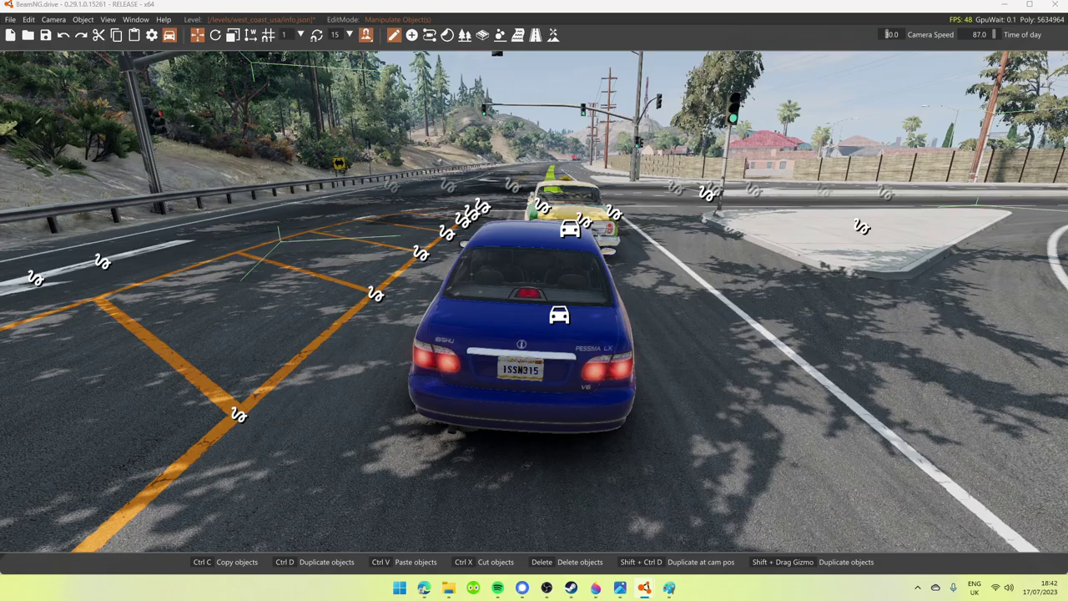
{"action": "key", "text": "w"}
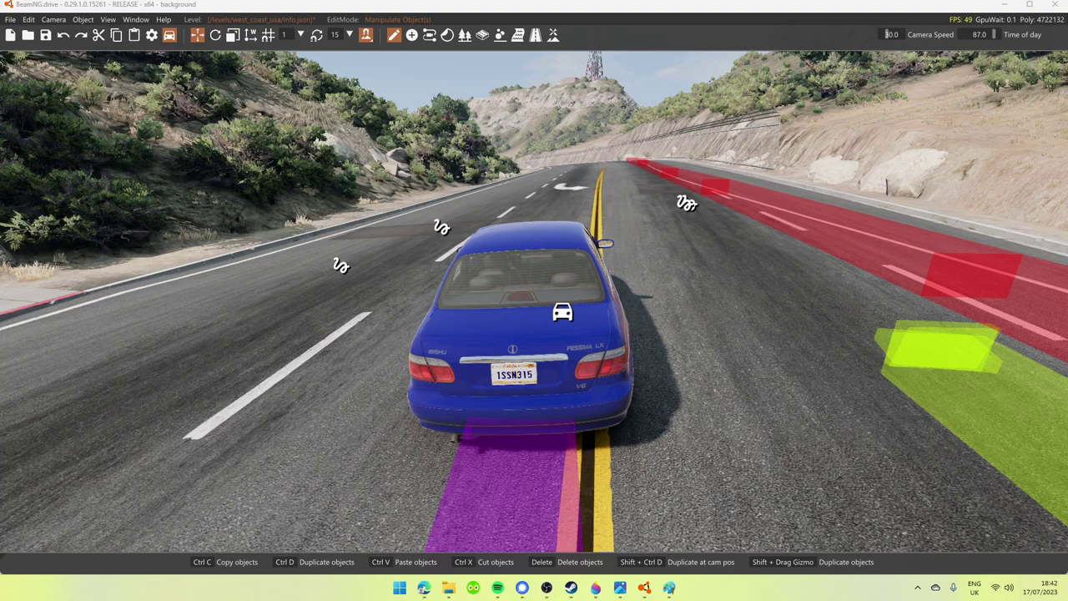
{"action": "key", "text": "alt+Tab"}
{"action": "key", "text": "alt+Tab"}
{"action": "key", "text": "a"}
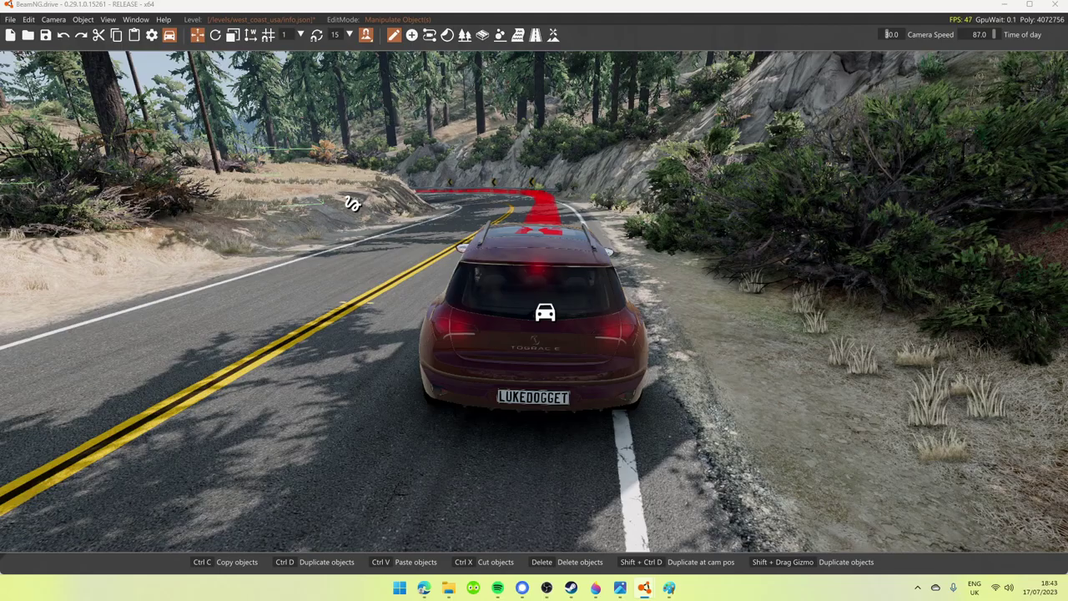
- Examine the maroon Tograc E, taxi and blue Pessima as they follow their recorded script AI paths through the junction
{"action": "key", "text": "Up"}
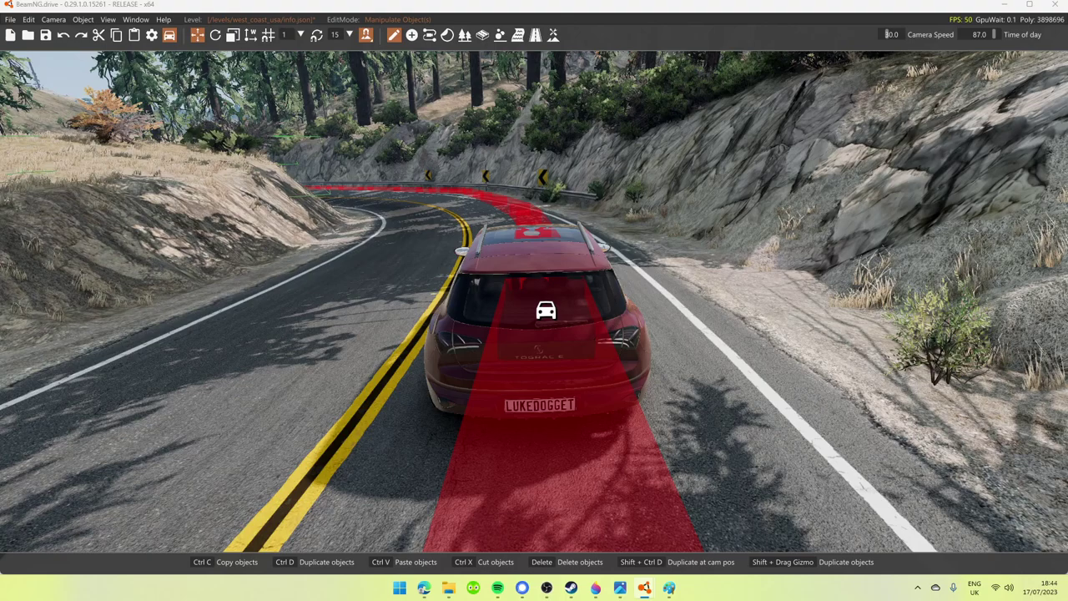
{"action": "left_click_drag", "start_coordinate": [1067, 146], "coordinate": [1067, 237]}
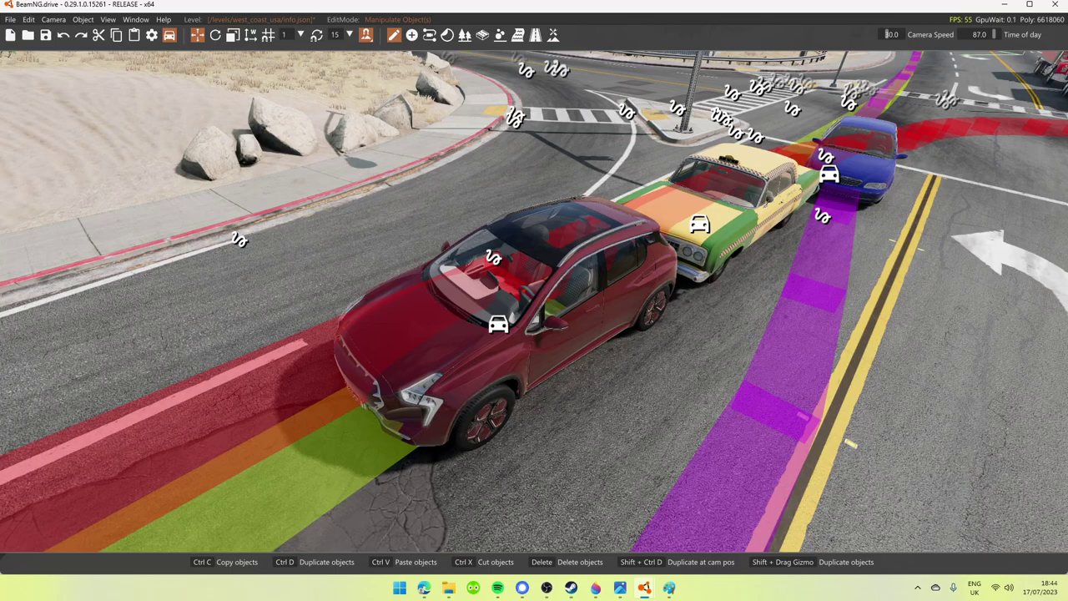
{"action": "key", "text": "d"}
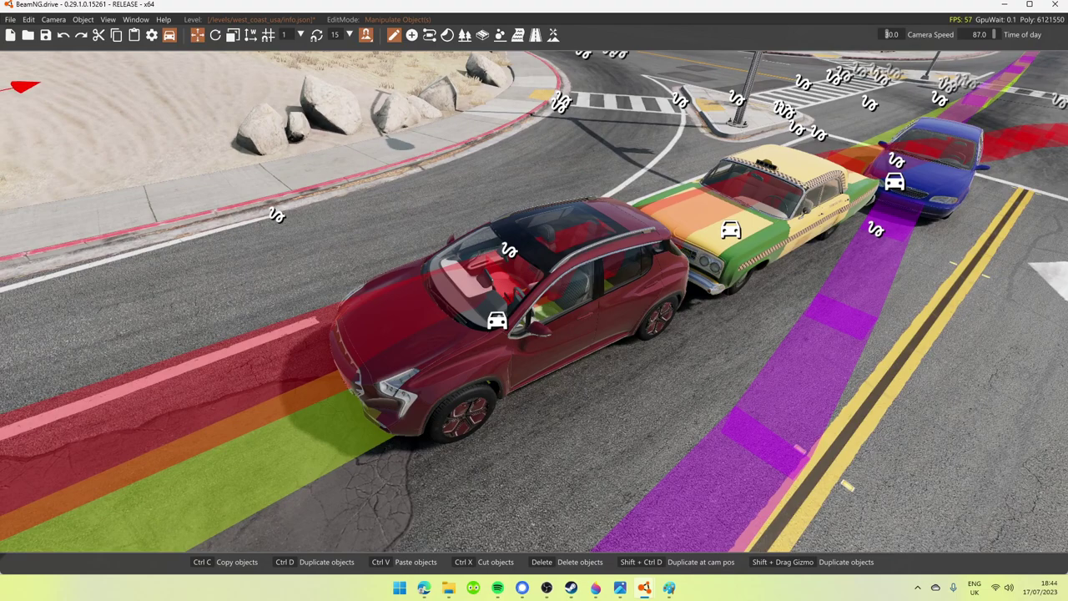
{"action": "key", "text": "d"}
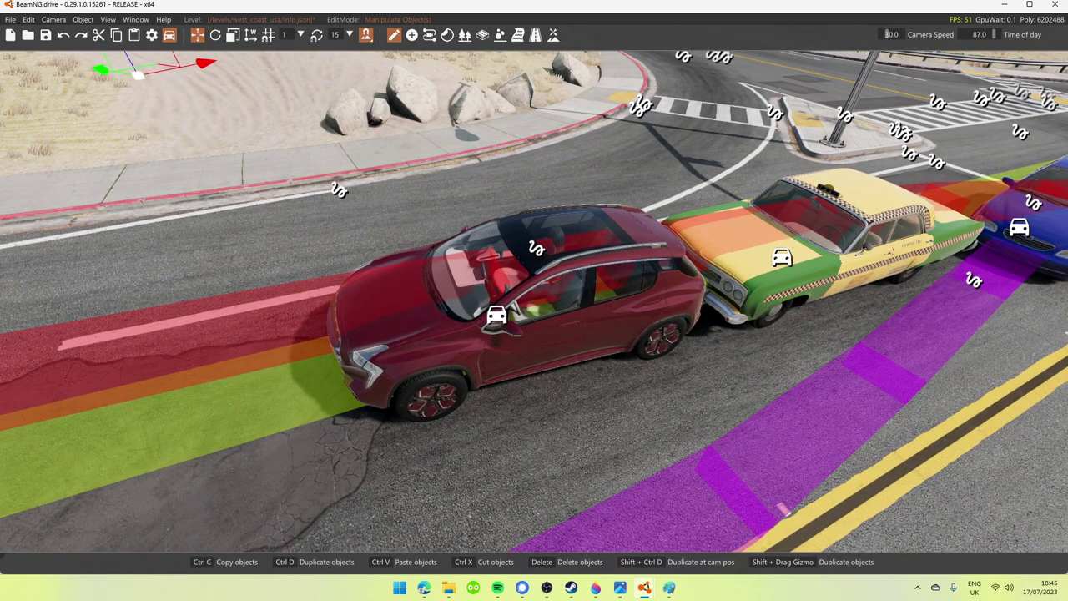
- Replay all recorded vehicle paths from the Script AI Manager with the maroon Tograc E selected
{"action": "left_click_drag", "start_coordinate": [1067, 213], "coordinate": [228, 61]}
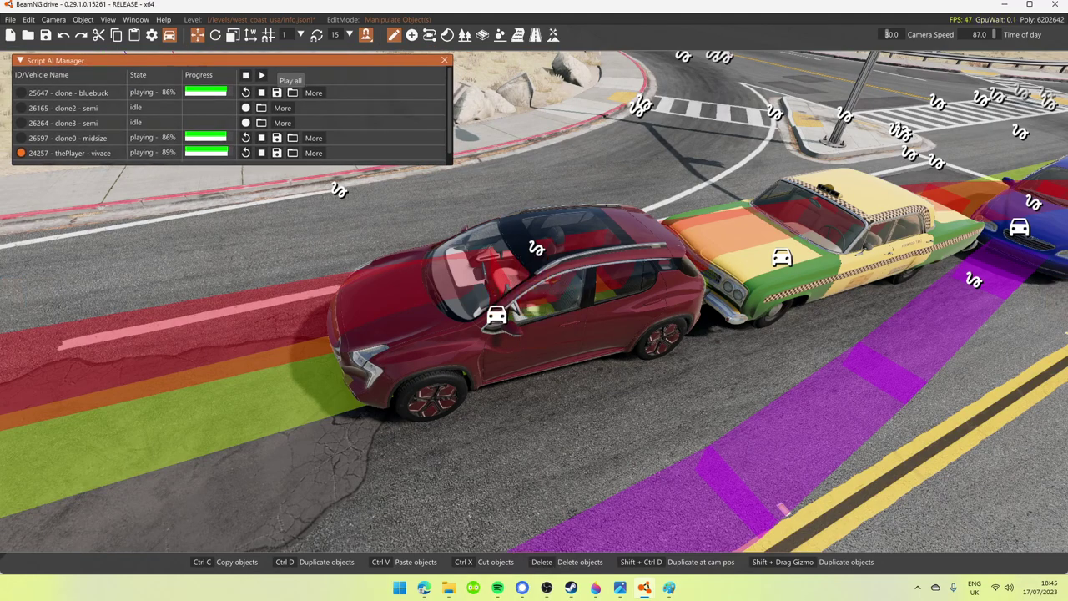
{"action": "left_click", "coordinate": [262, 75]}
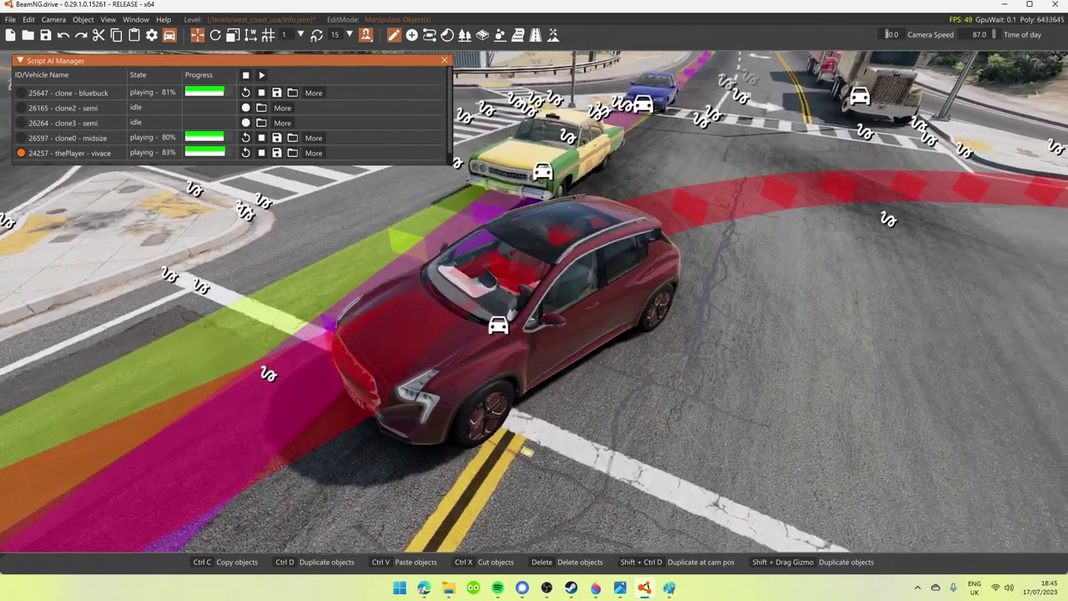
{"action": "left_click", "coordinate": [496, 322]}
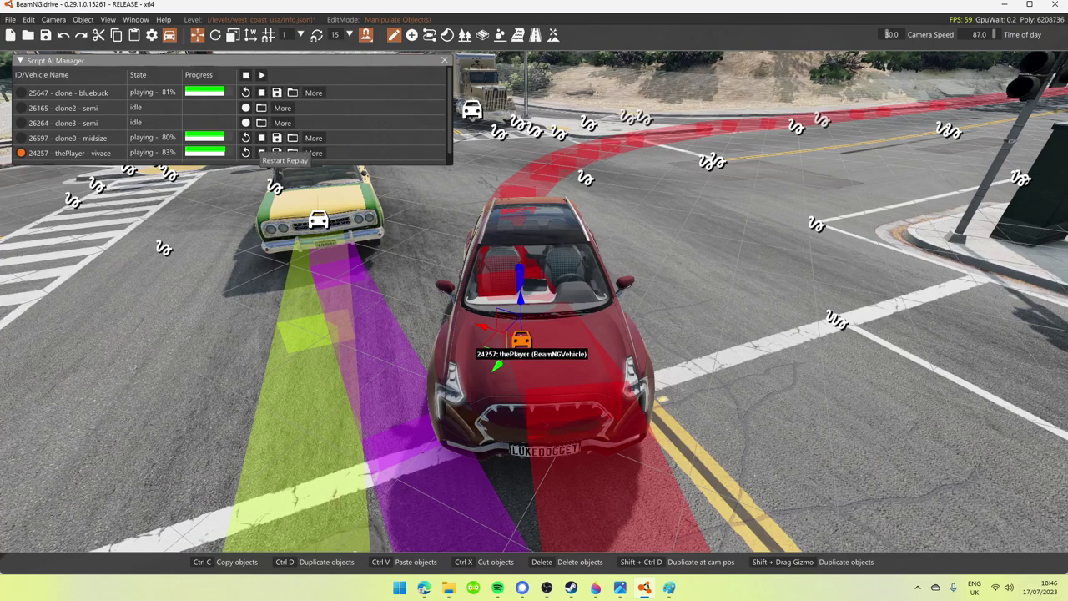
{"action": "left_click", "coordinate": [261, 76]}
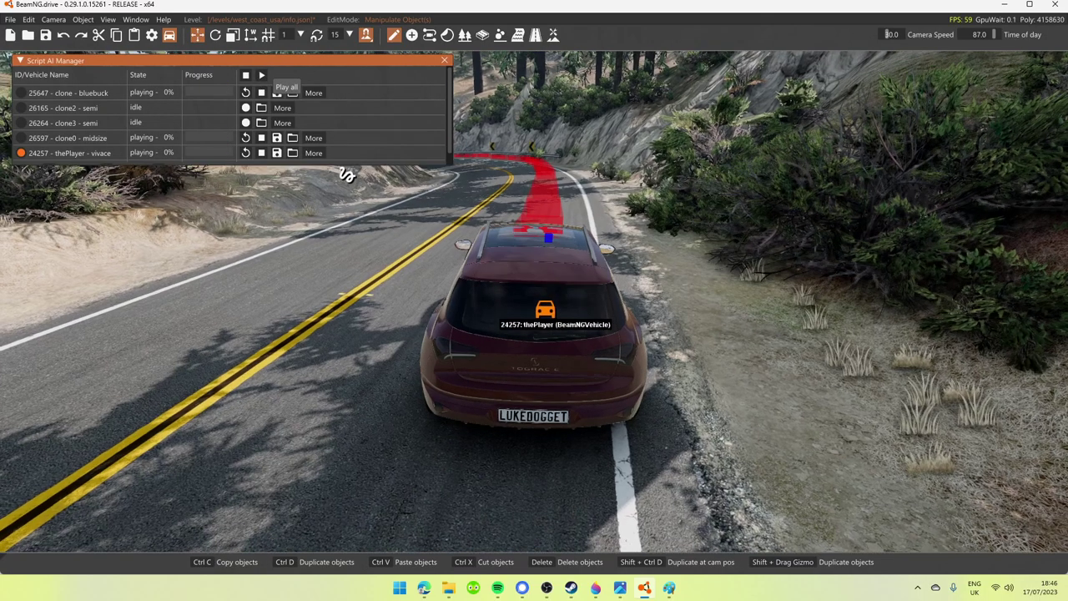
{"action": "left_click", "coordinate": [261, 76]}
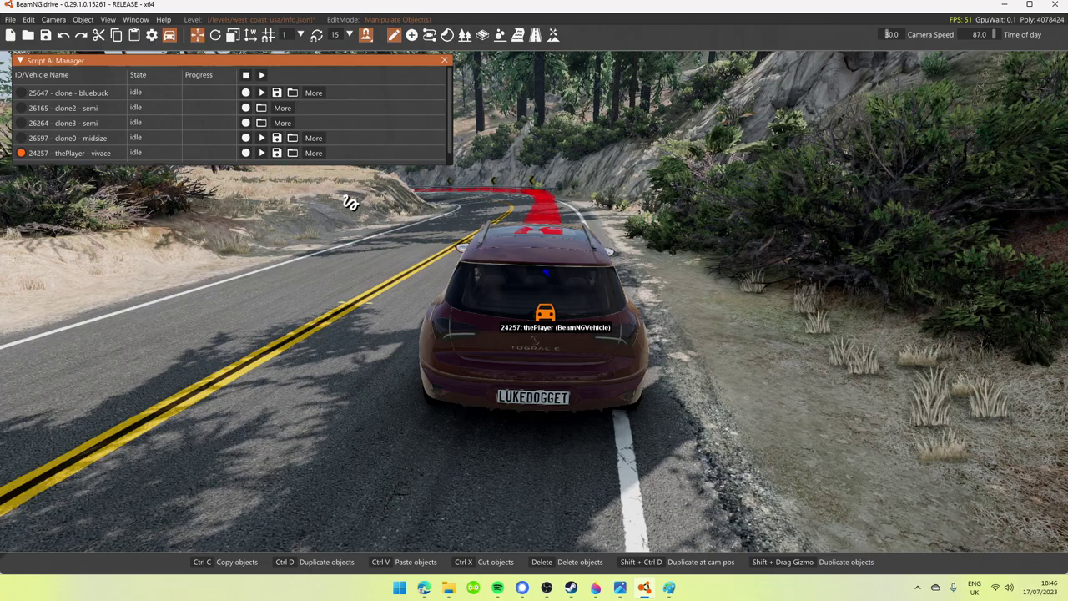
{"action": "left_click_drag", "start_coordinate": [232, 60], "coordinate": [1067, 117]}
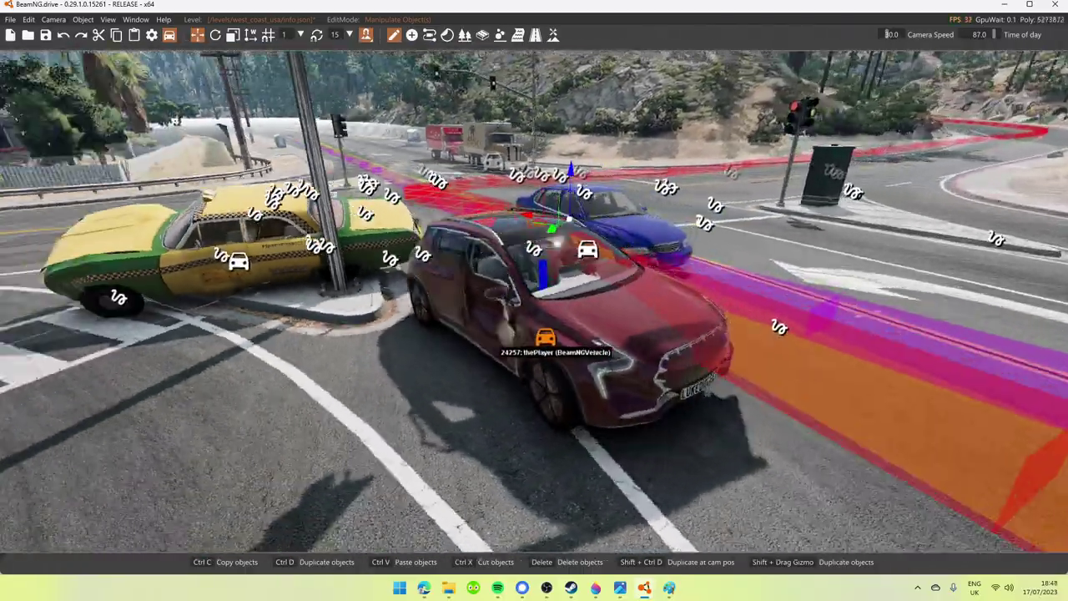
- Examine the replay from several angles around the Tograc E, checking its position against the taxi and the Pessima at the junction
{"action": "key", "text": "w"}
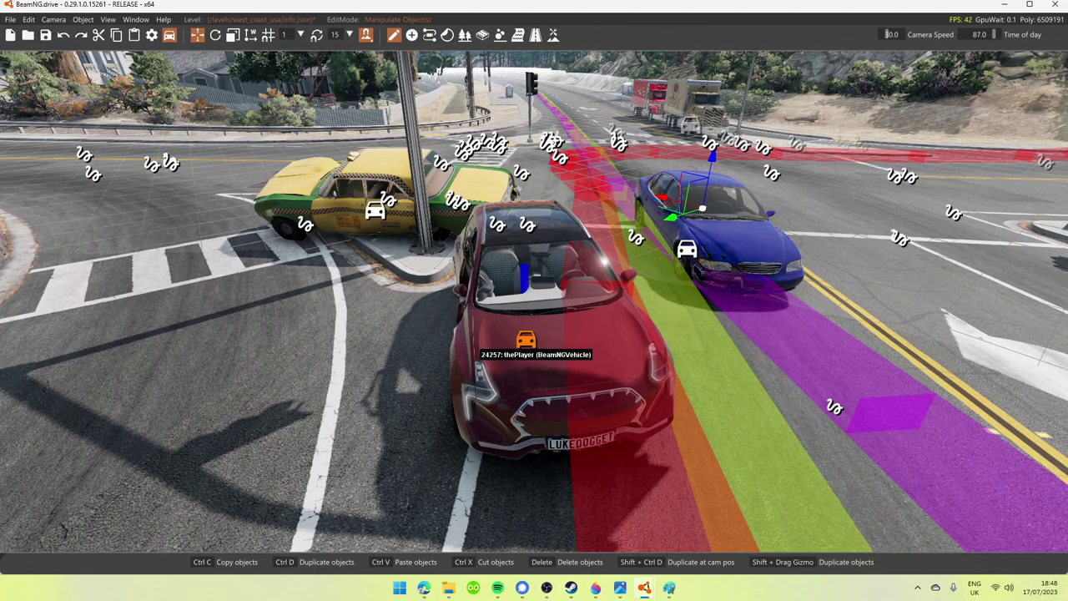
{"action": "key", "text": "j"}
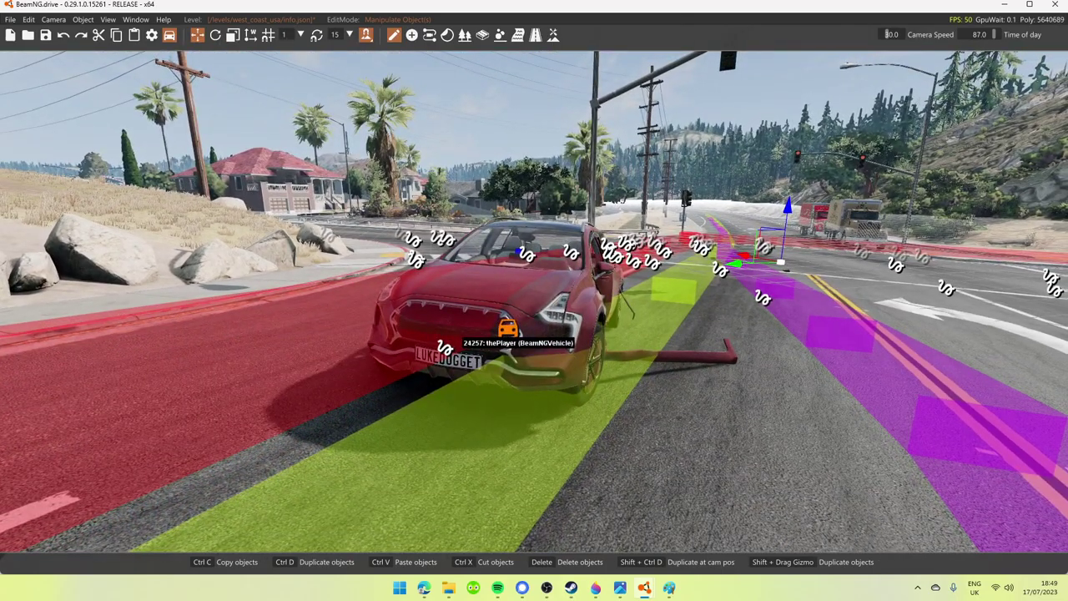
{"action": "key", "text": "a"}
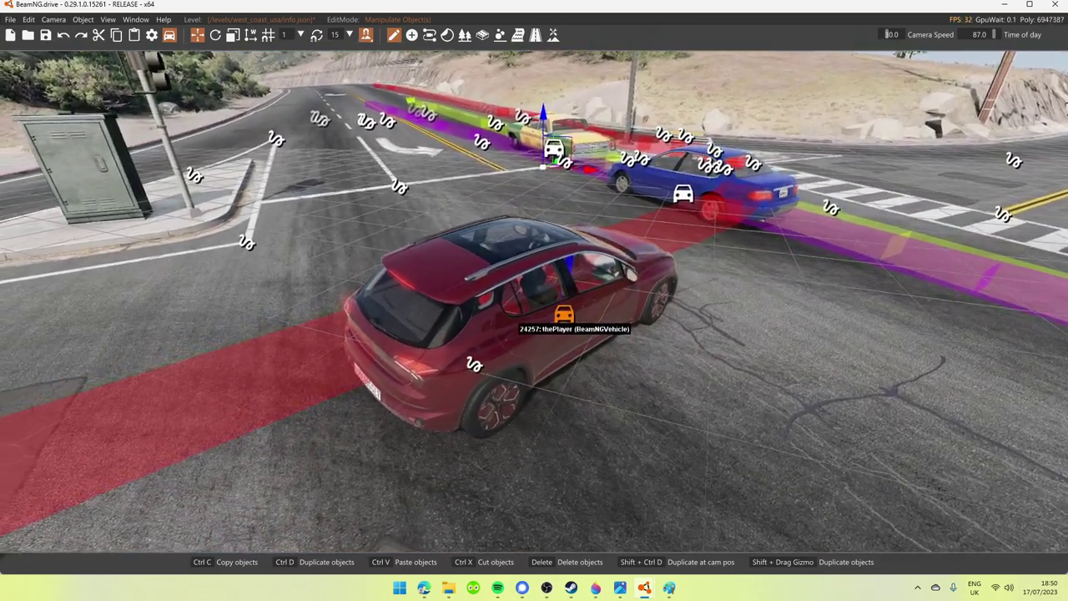
{"action": "key", "text": "a"}
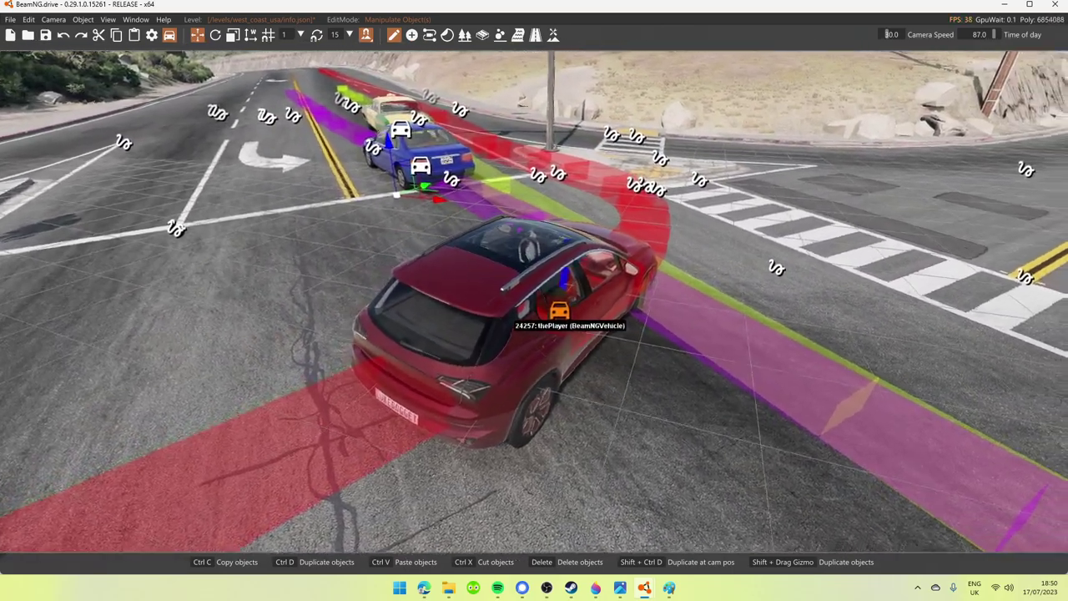
{"action": "key", "text": "a"}
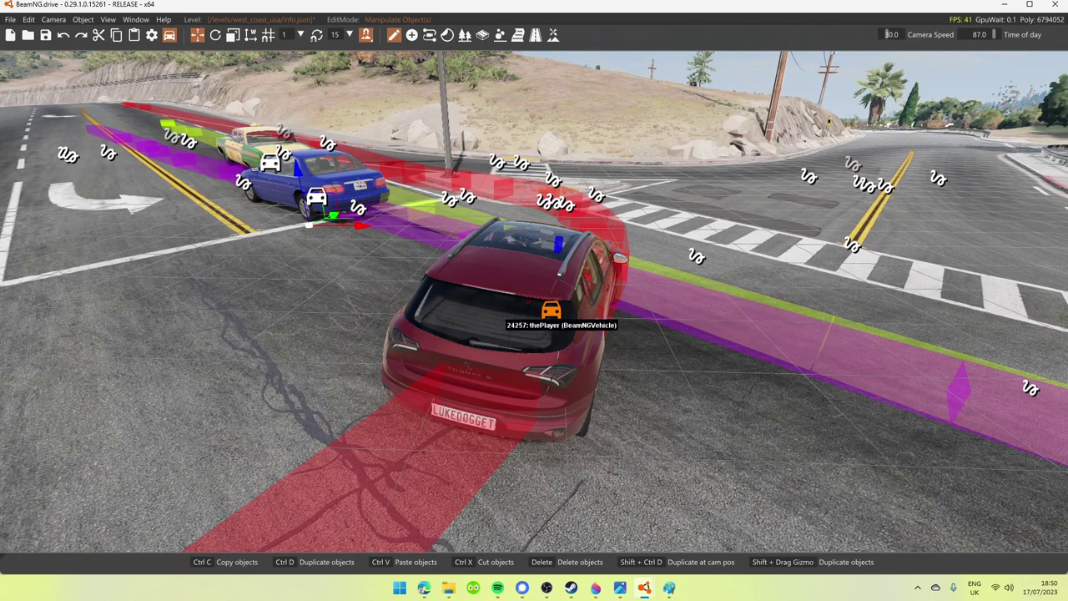
{"action": "key", "text": "a"}
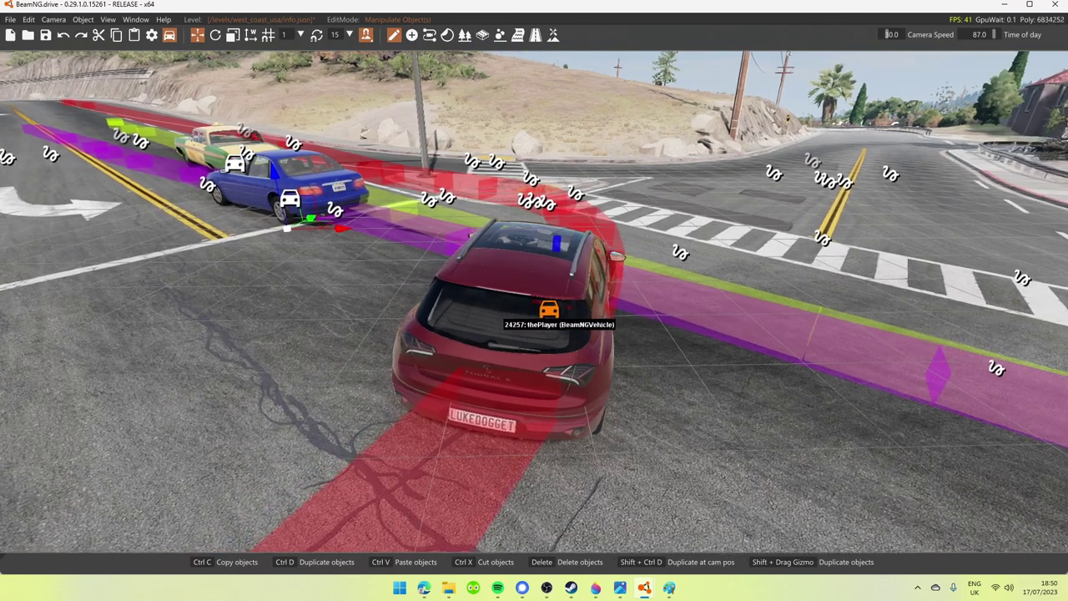
{"action": "key", "text": "d"}
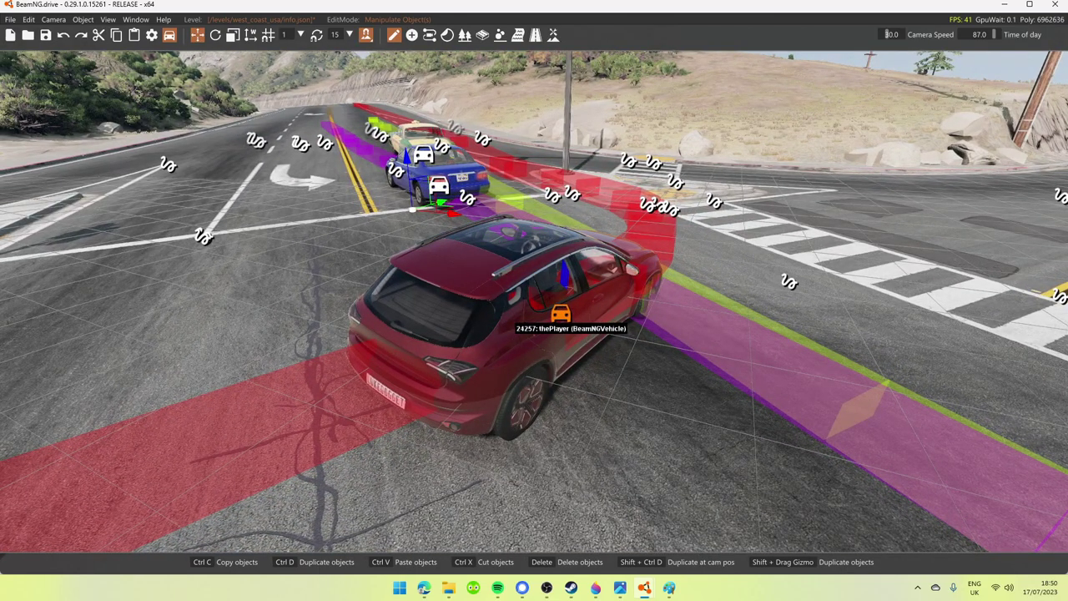
{"action": "key", "text": "a"}
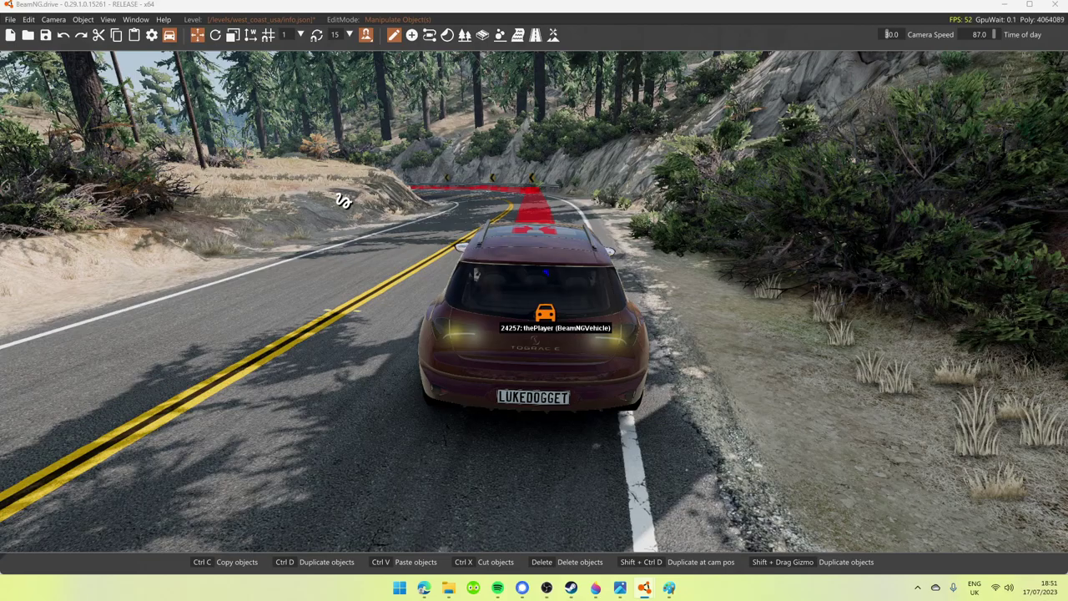
- Drive the maroon Tograc E from the forest road into the junction to try its script AI path again
{"action": "key", "text": "Up"}
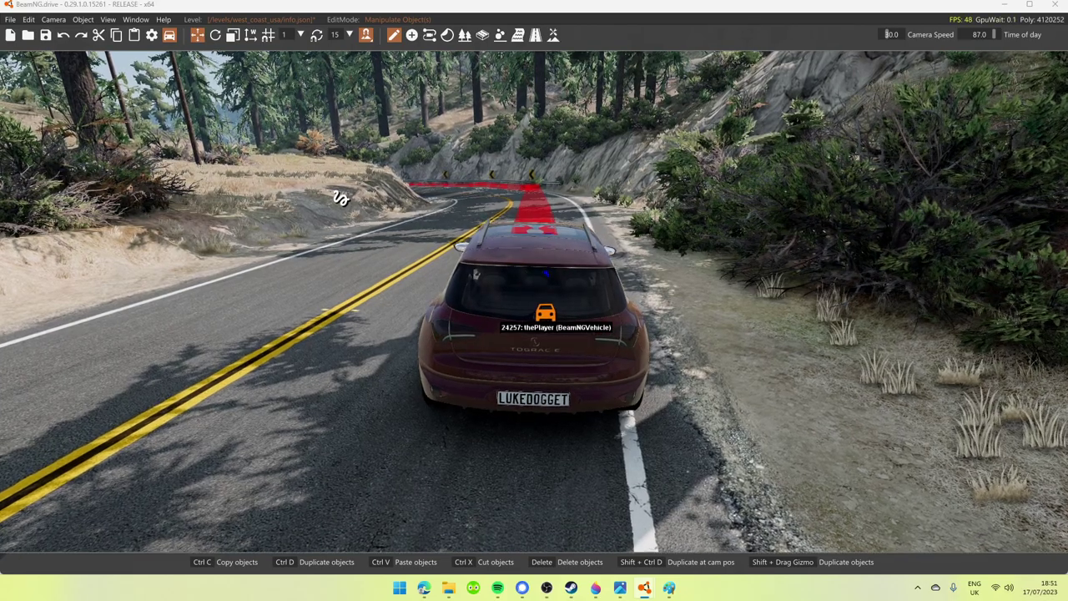
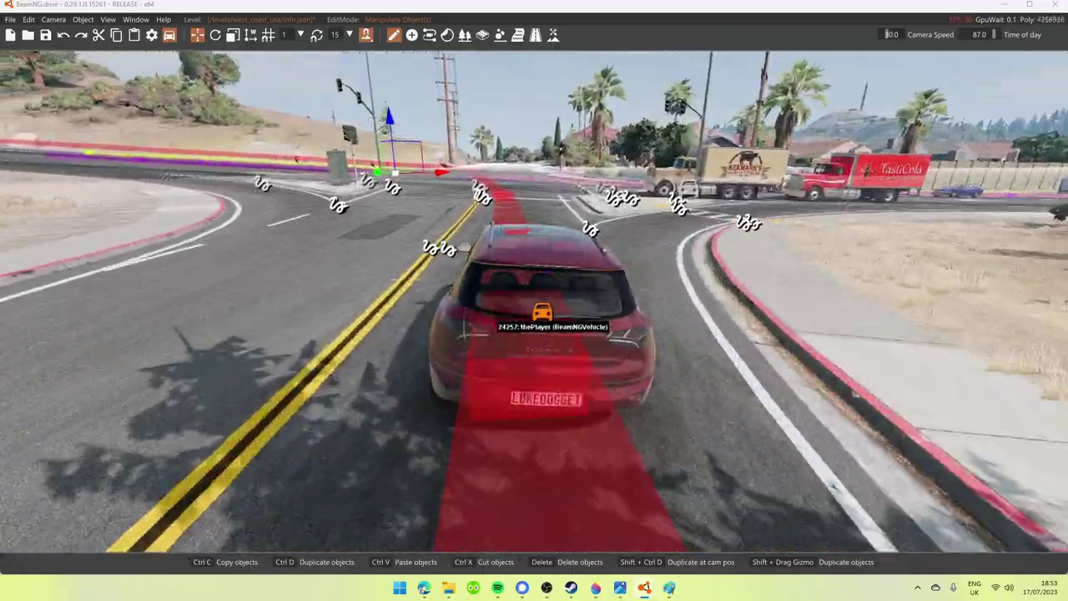
{"action": "key", "text": "Left"}
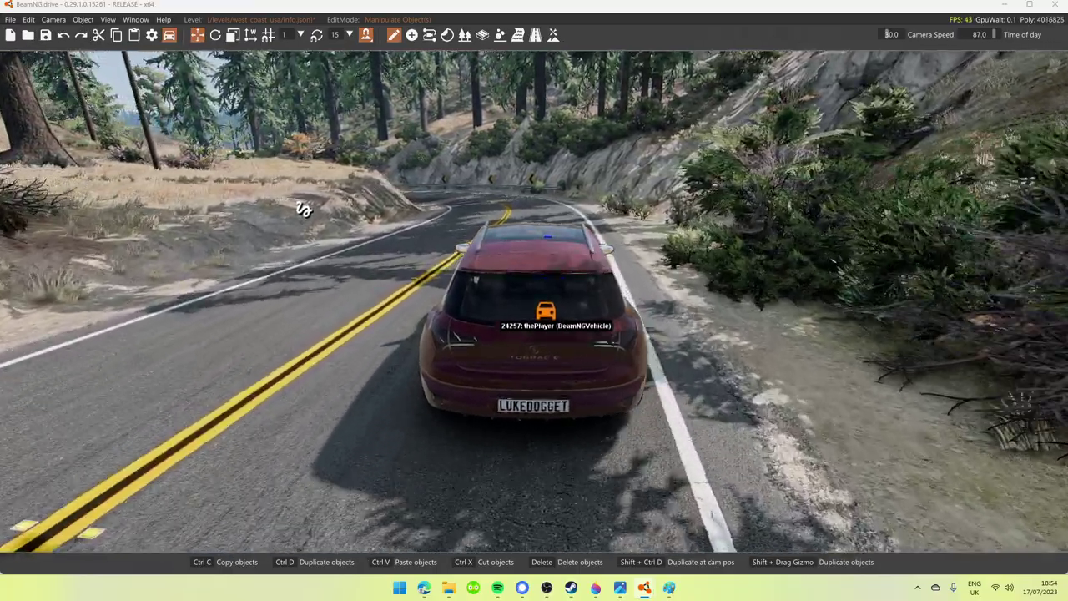
- Close the world editor and watch the traffic scene play out around the junction
{"action": "key", "text": "F11"}
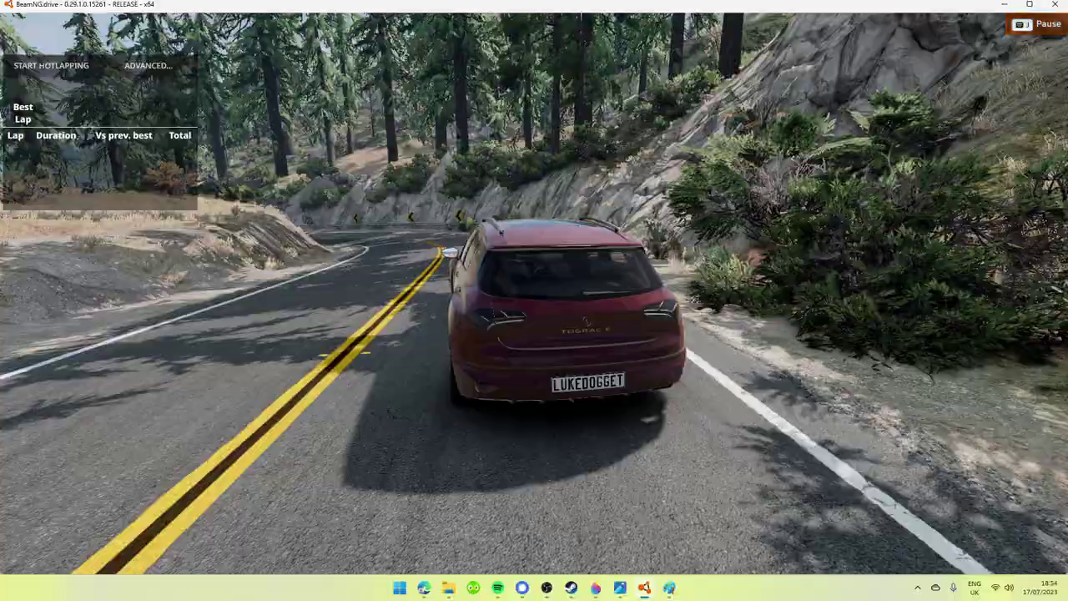
{"action": "key", "text": "w"}
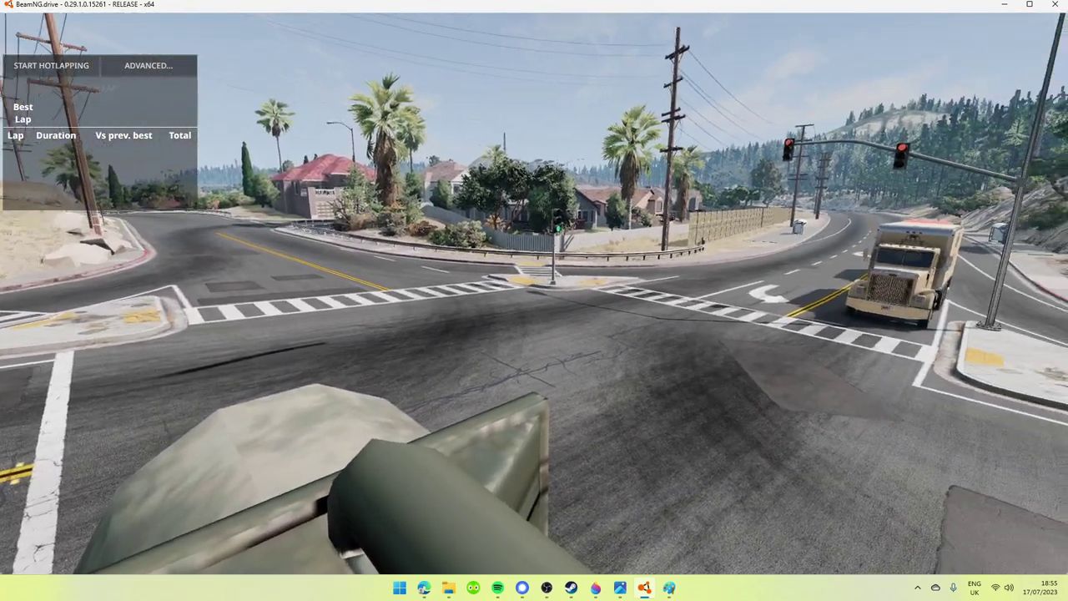
{"action": "key", "text": "Right"}
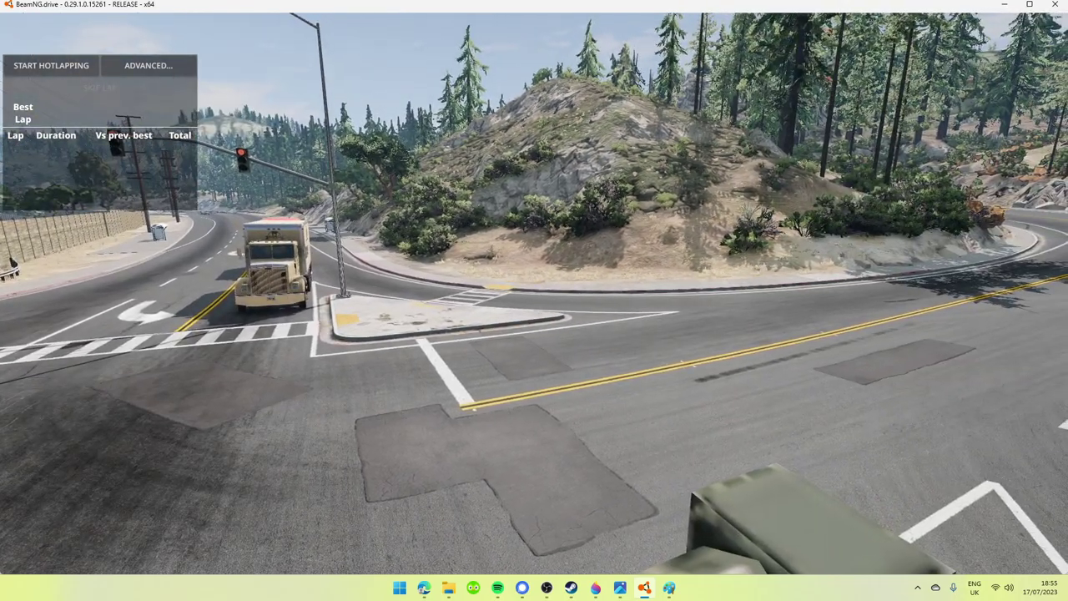
{"action": "key", "text": "Left"}
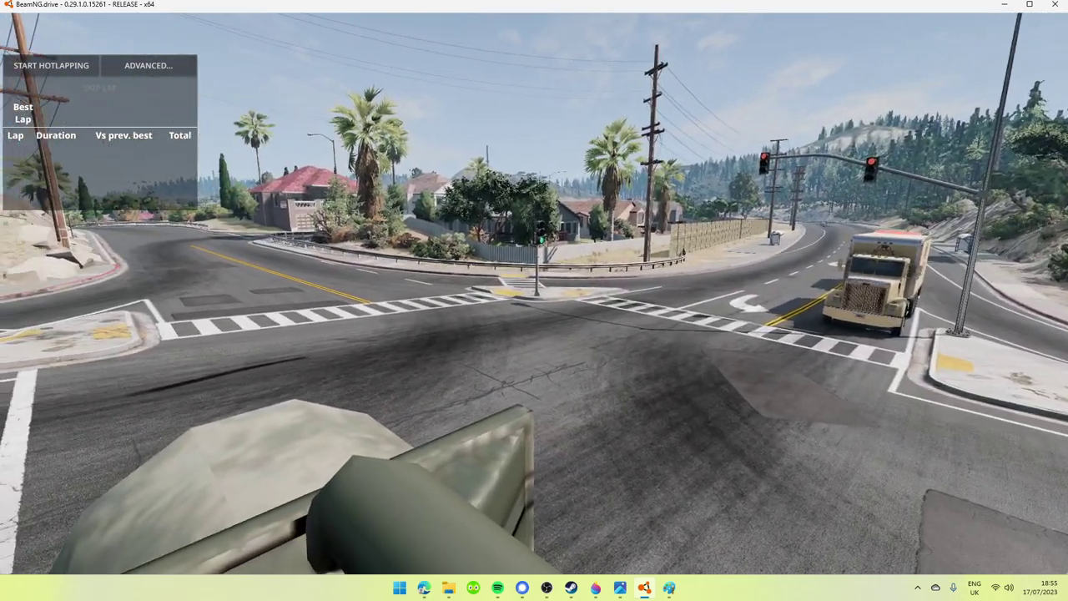
{"action": "key", "text": "Left"}
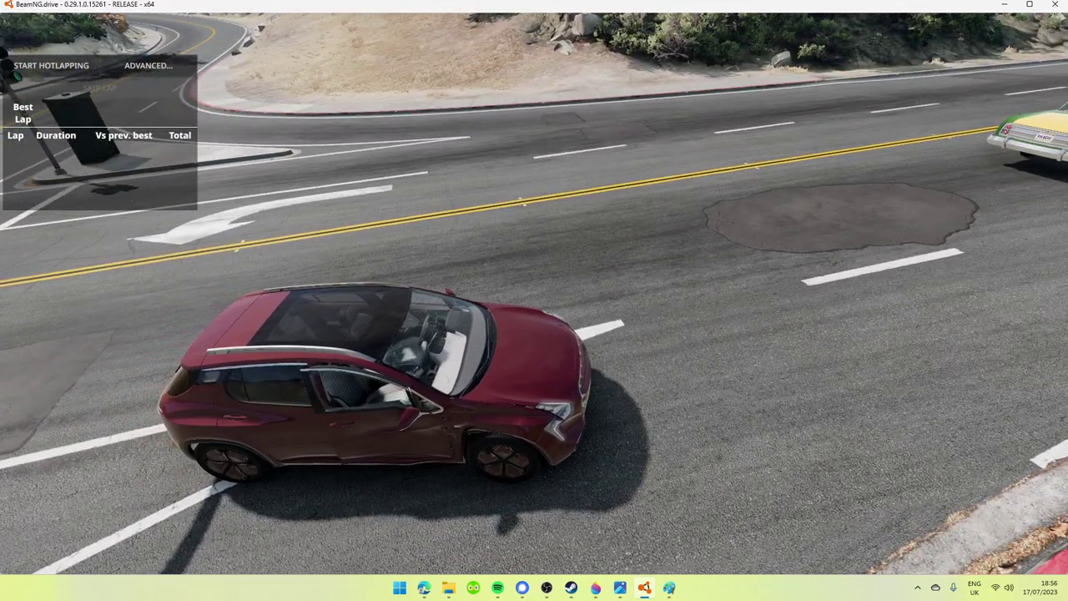
- Reopen the world editor and return the maroon Tograc E to its starting point on the forest road
{"action": "key", "text": "Escape"}
{"action": "key", "text": "F11"}
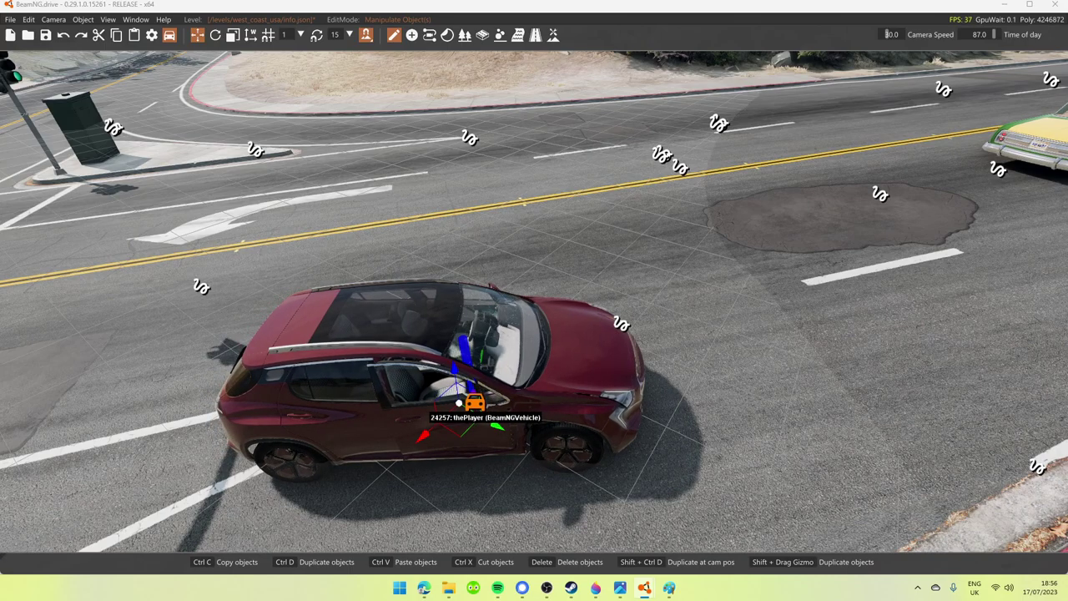
{"action": "key", "text": "Delete"}
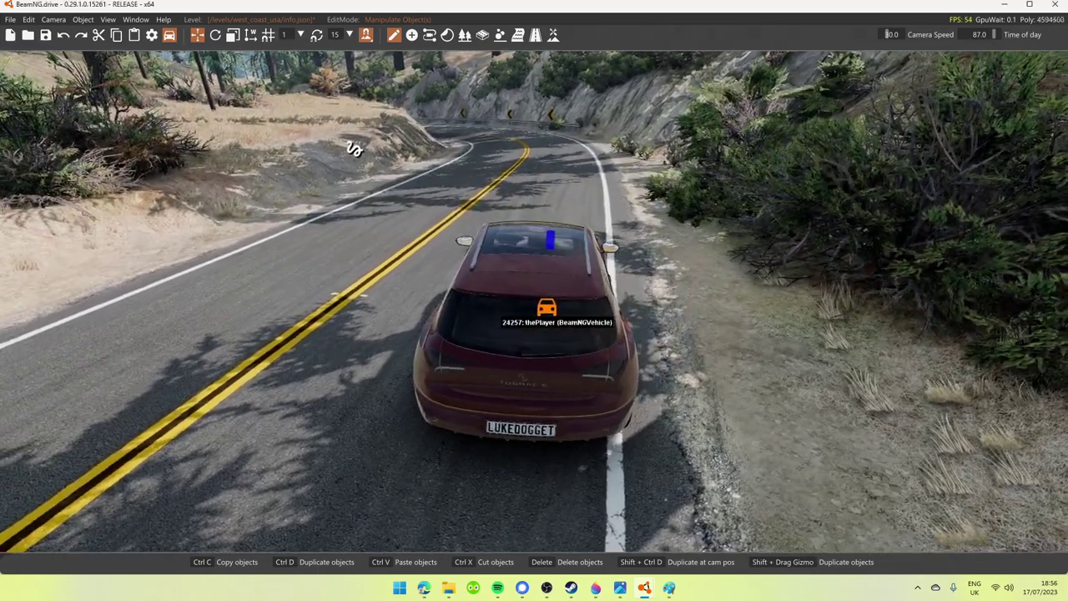
- Set the maroon Tograc E's additional modification to CrashHard Dummie in the vehicle configuration
{"action": "key", "text": "Escape"}
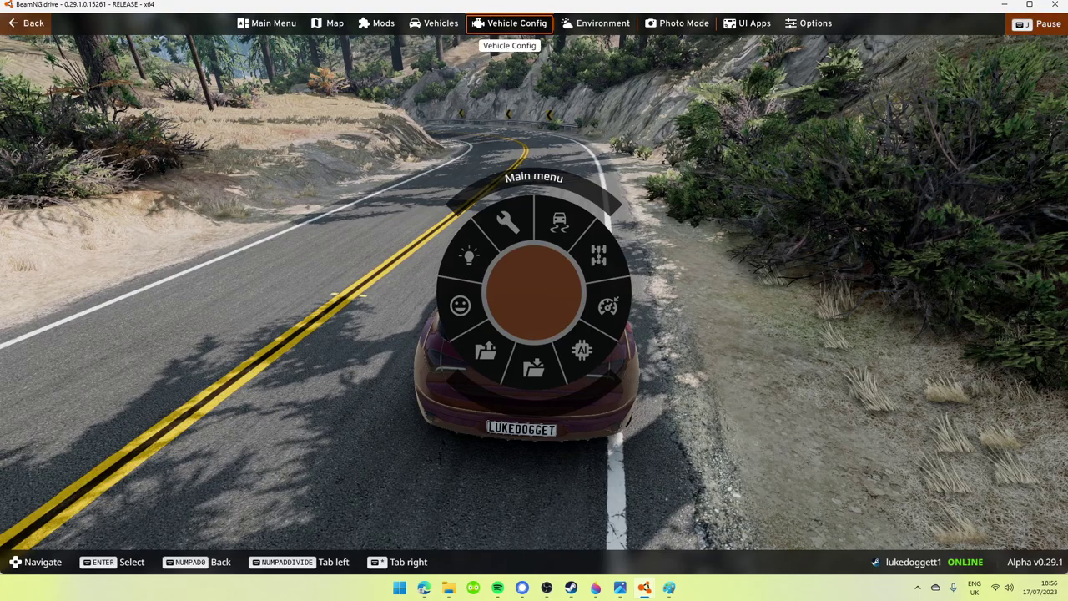
{"action": "left_click", "coordinate": [510, 24]}
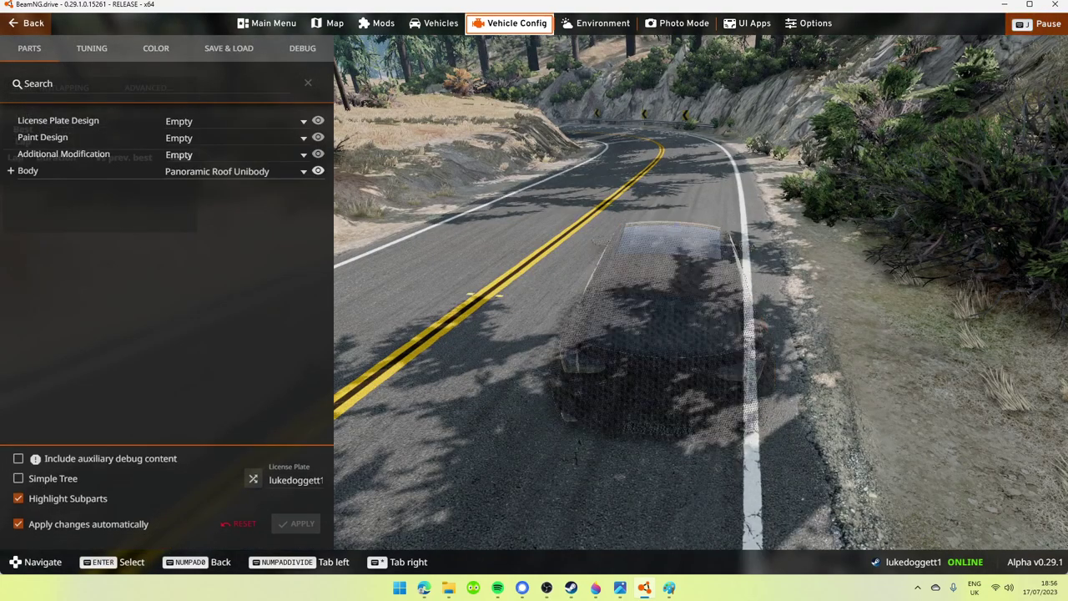
{"action": "left_click", "coordinate": [237, 154]}
{"action": "key", "text": "Down"}
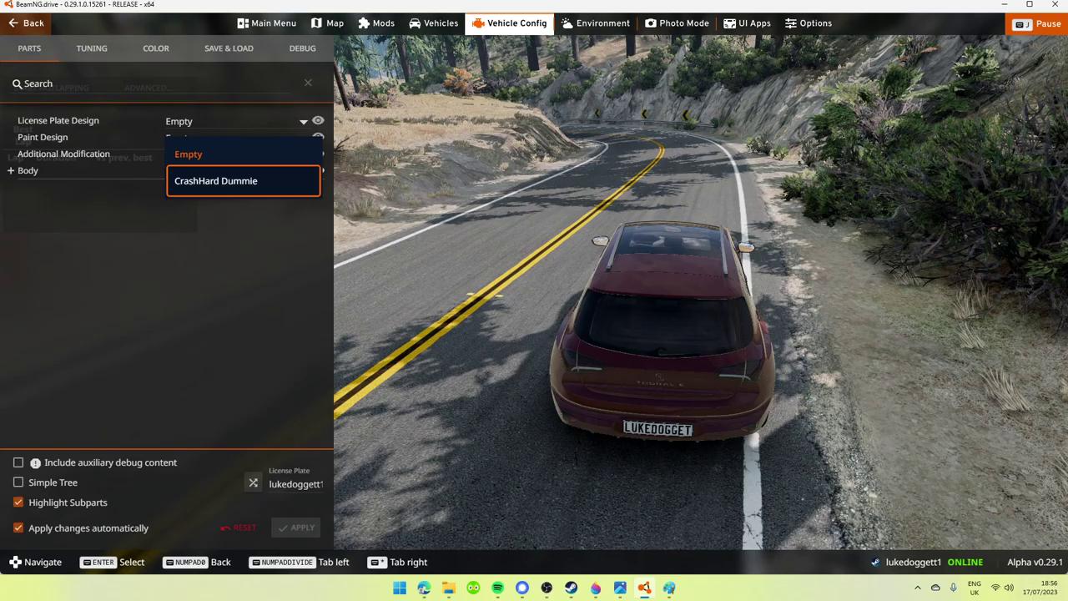
{"action": "key", "text": "Return"}
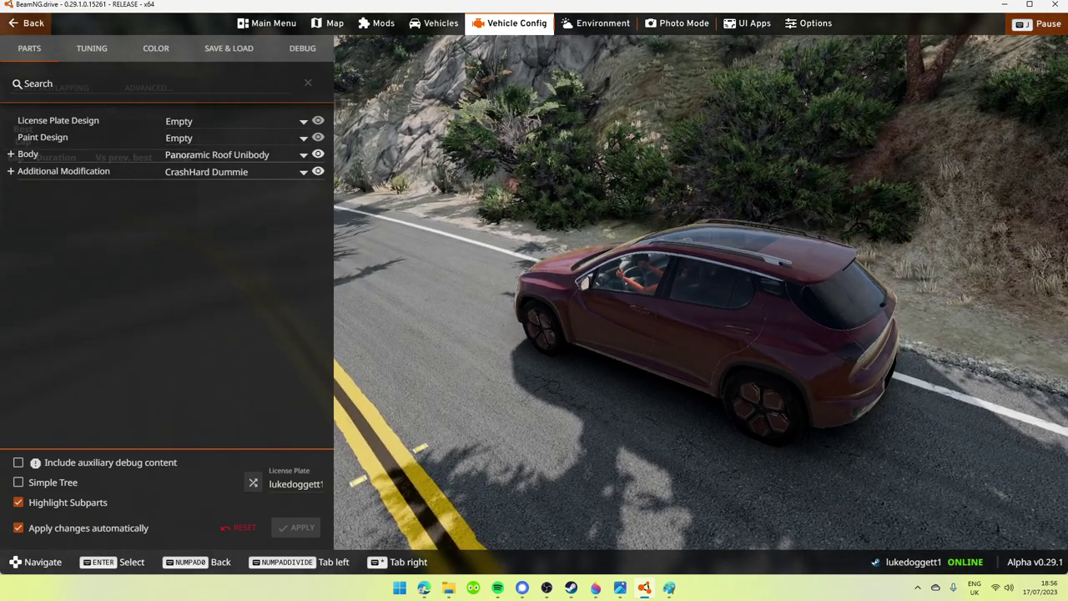
- Switch to the yellow and green taxi and set its additional modification to CrashHard Dummie
{"action": "key", "text": "Tab"}
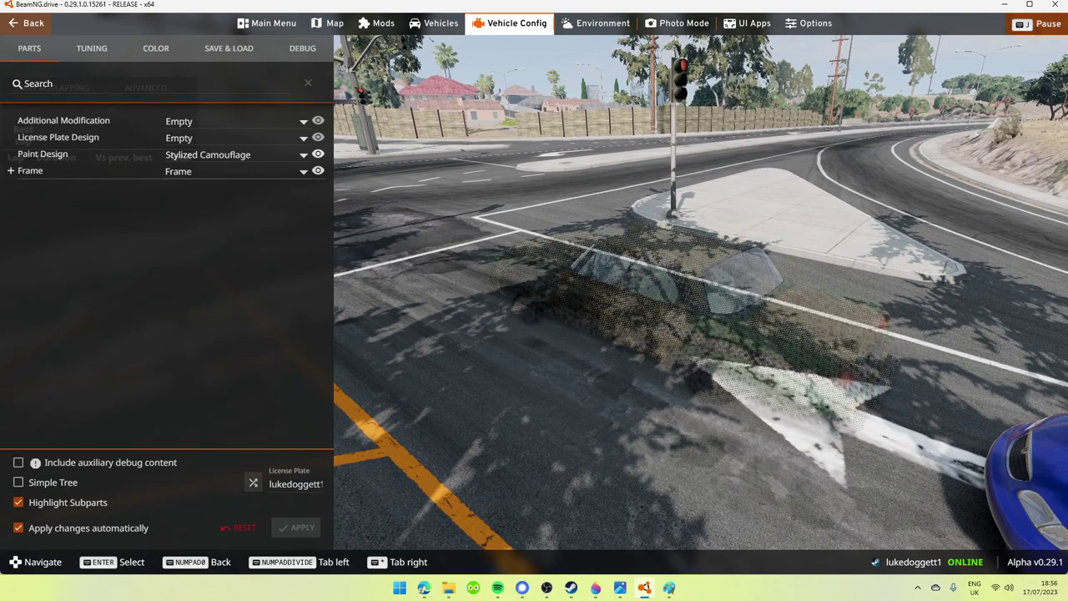
{"action": "key", "text": "Return"}
{"action": "key", "text": "Down"}
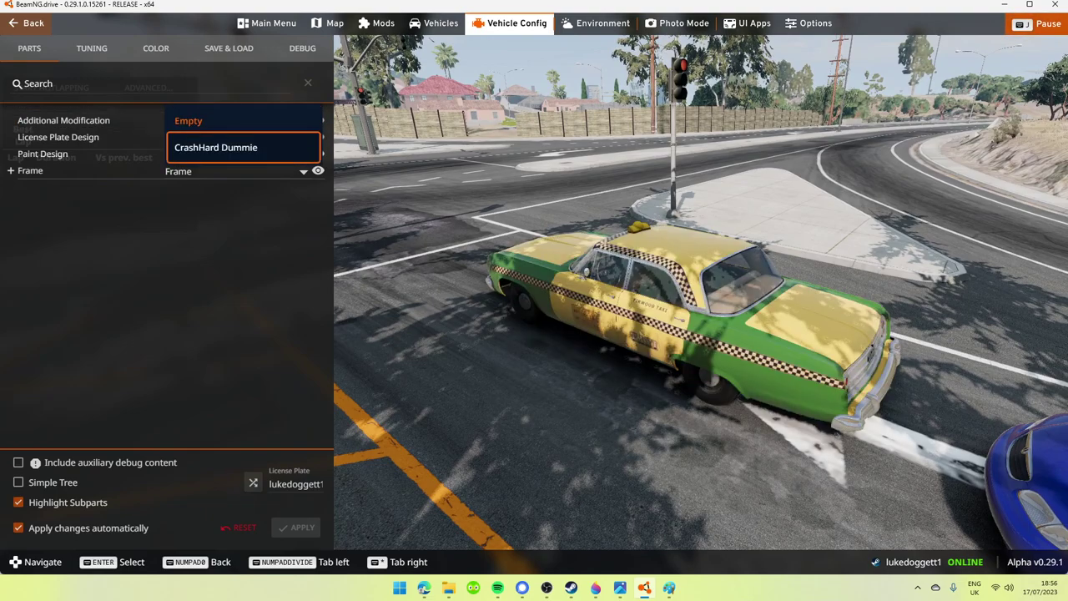
{"action": "key", "text": "Return"}
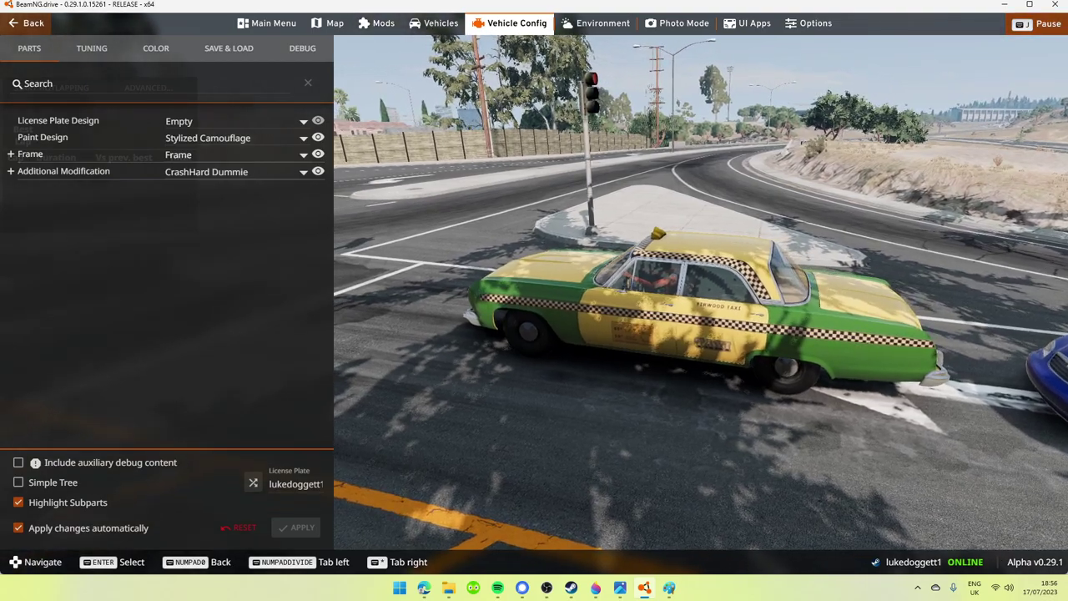
- Switch to the blue sedan, set its additional modification to CrashHard Dummie, and reopen the world editor
{"action": "key", "text": "Tab"}
{"action": "key", "text": "Tab"}
{"action": "key", "text": "Tab"}
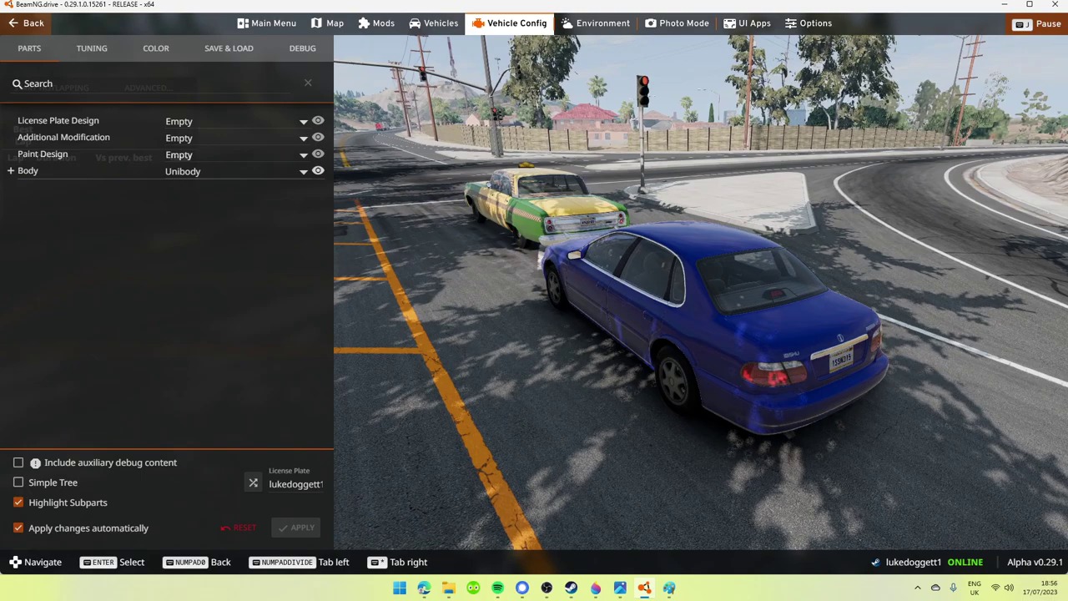
{"action": "left_click", "coordinate": [236, 138]}
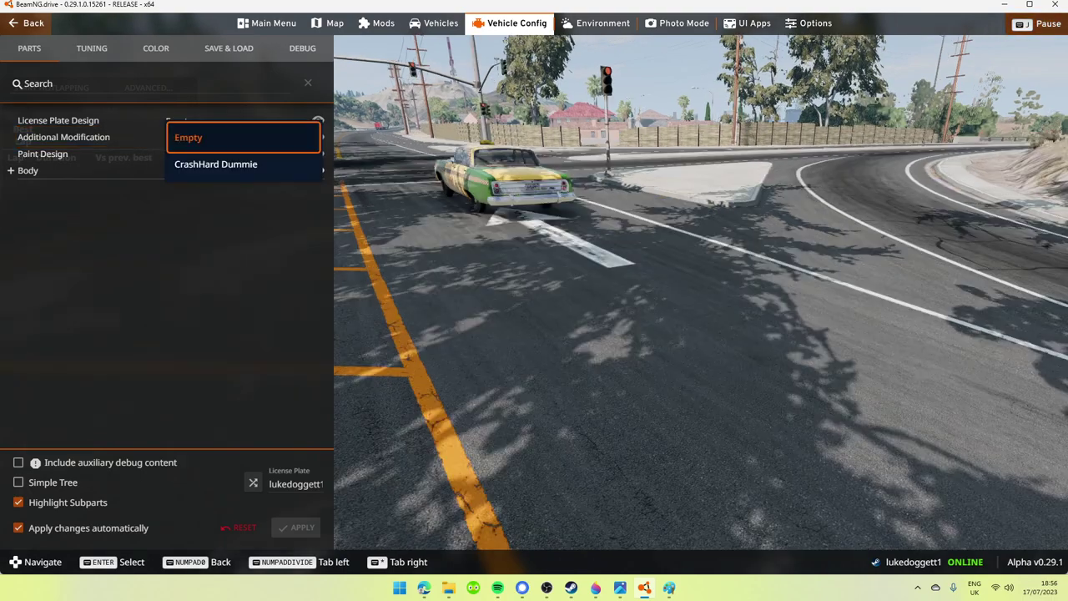
{"action": "key", "text": "Down"}
{"action": "key", "text": "Return"}
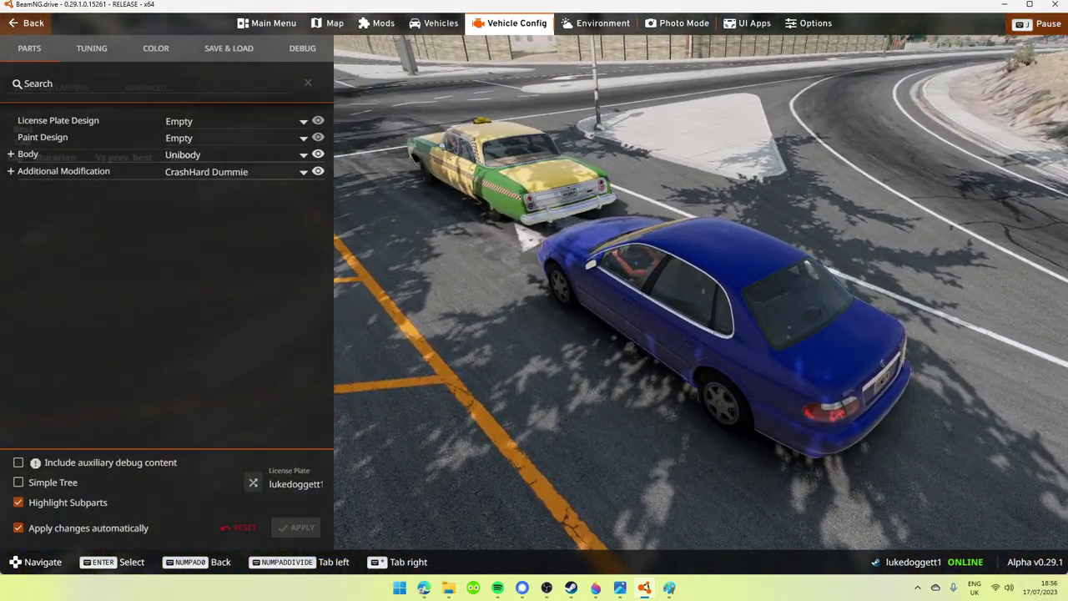
{"action": "key", "text": "F11"}
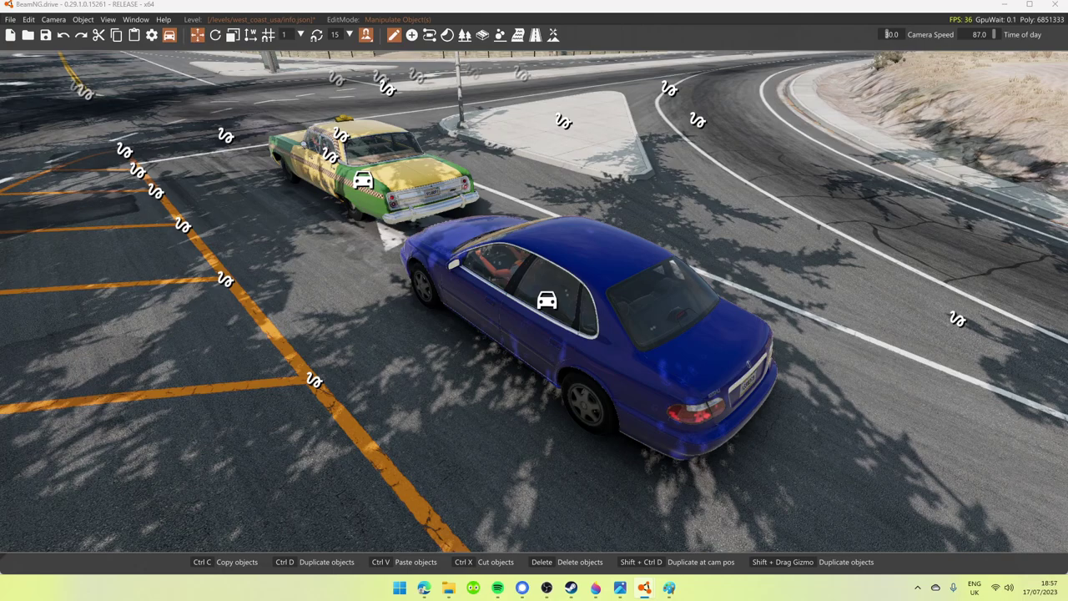
{"action": "key", "text": "s"}
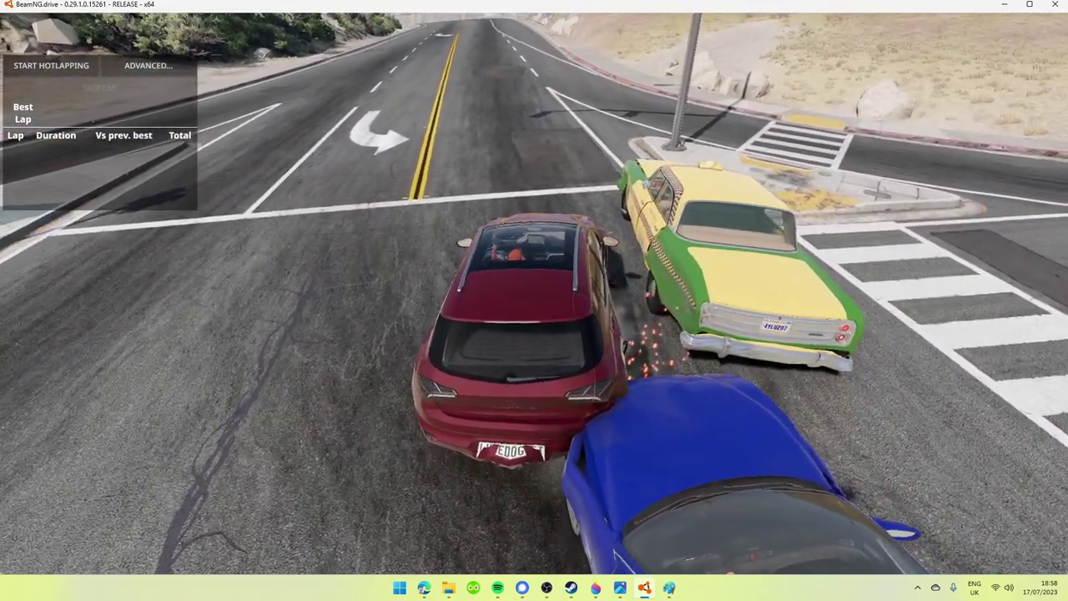
- Brake the maroon Tograc E as it collides at the junction and orbit around it to watch the crash
{"action": "key", "text": "s"}
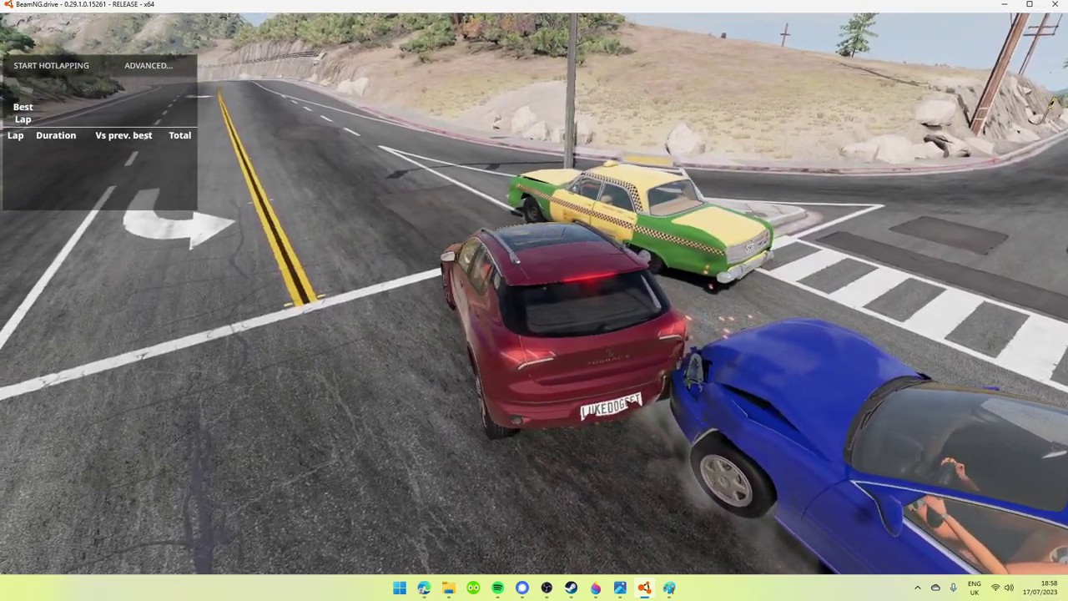
{"action": "key", "text": "KP_6"}
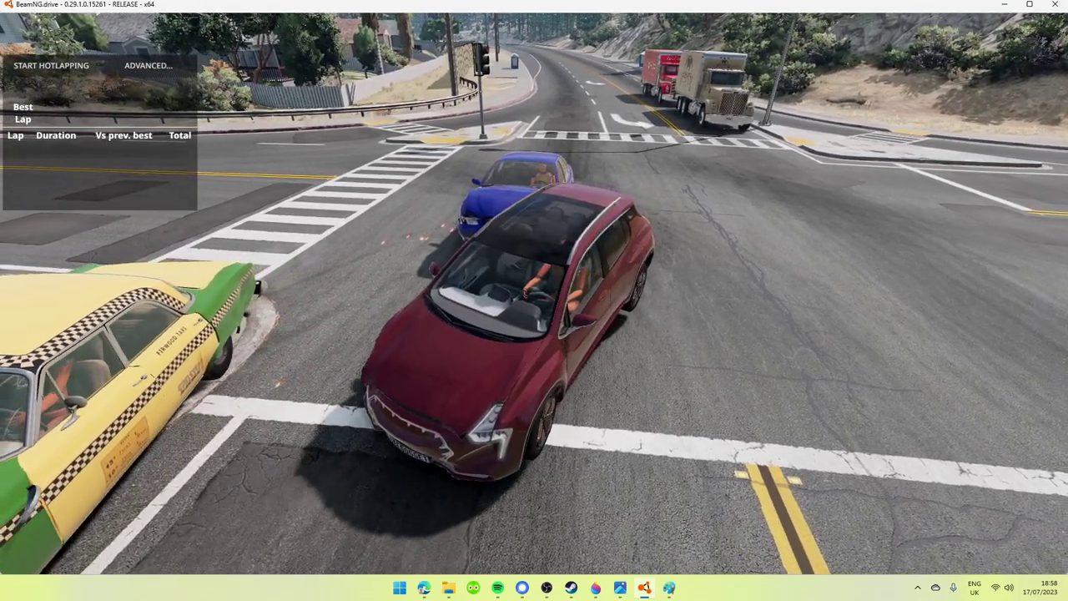
{"action": "key", "text": "KP_4"}
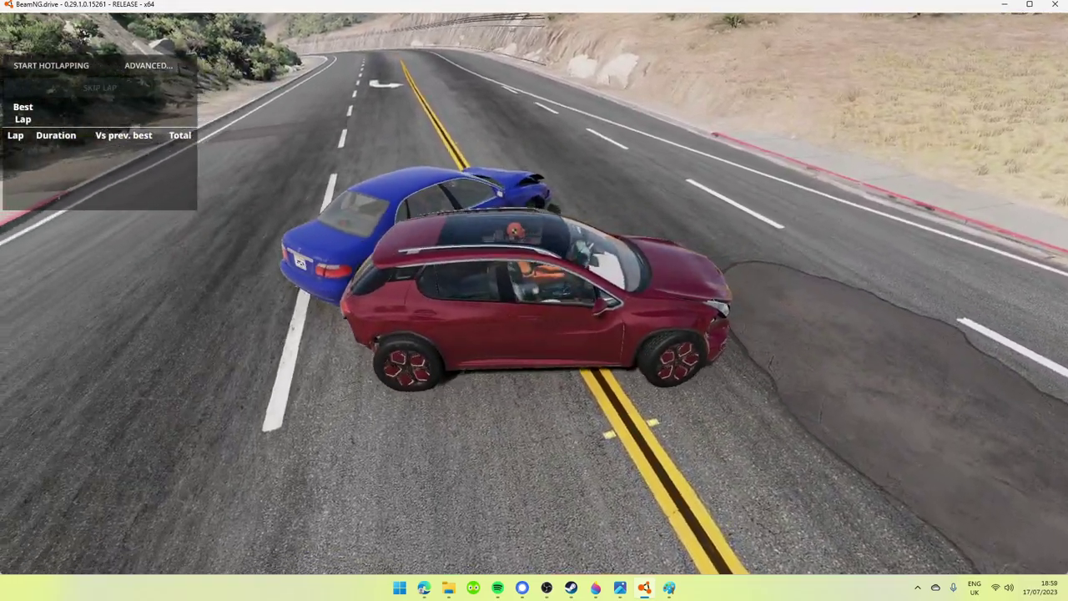
- Pause the simulation and cycle through the vehicles to inspect the crash damage and dummies in the Tograc E, blue sedan and taxi
{"action": "key", "text": "j"}
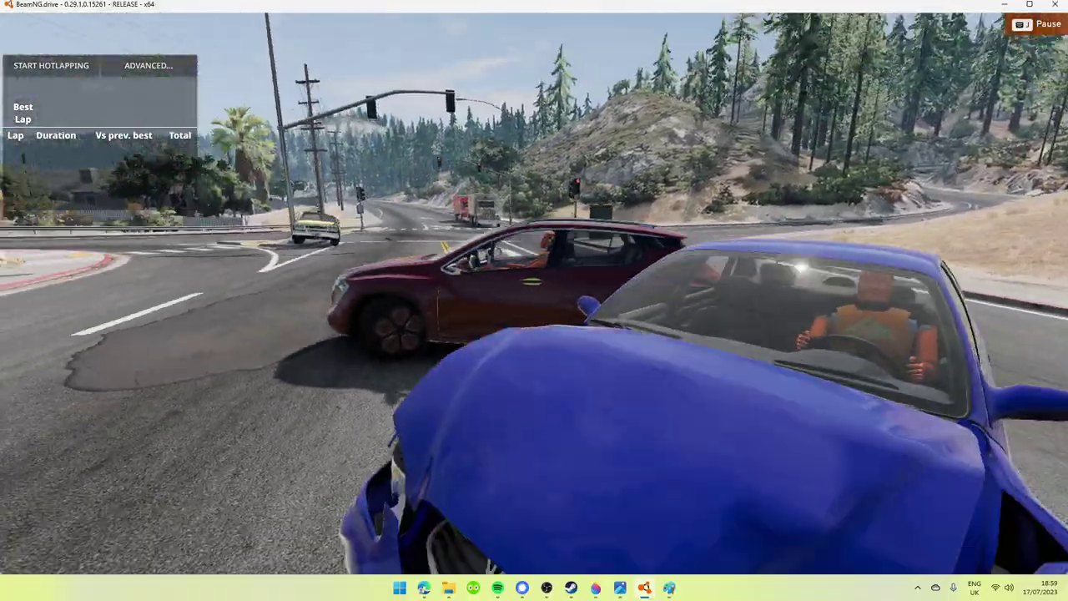
{"action": "key", "text": "Tab"}
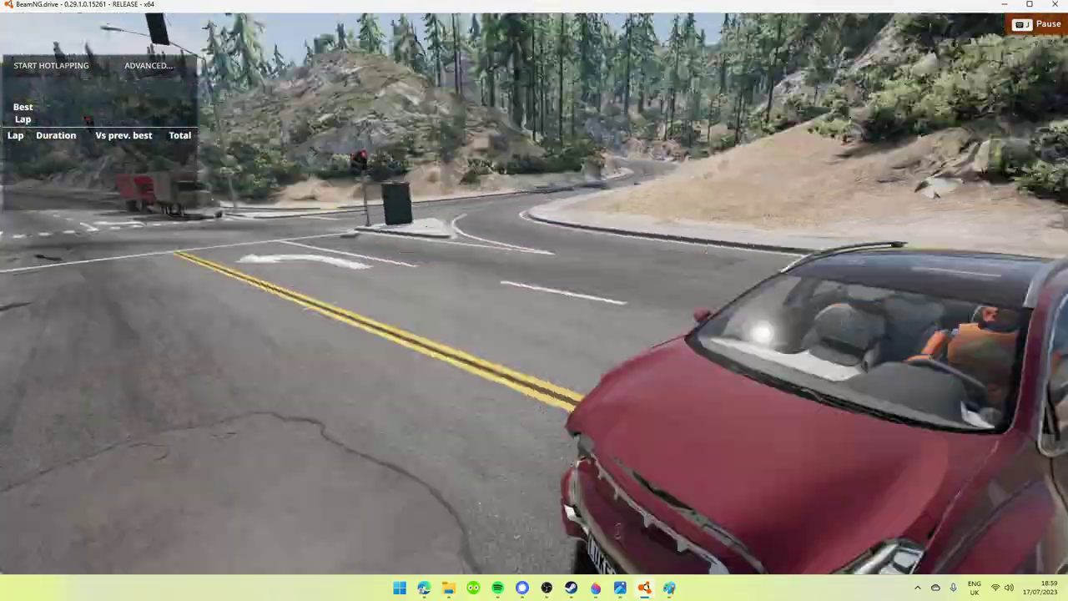
{"action": "key", "text": "Tab"}
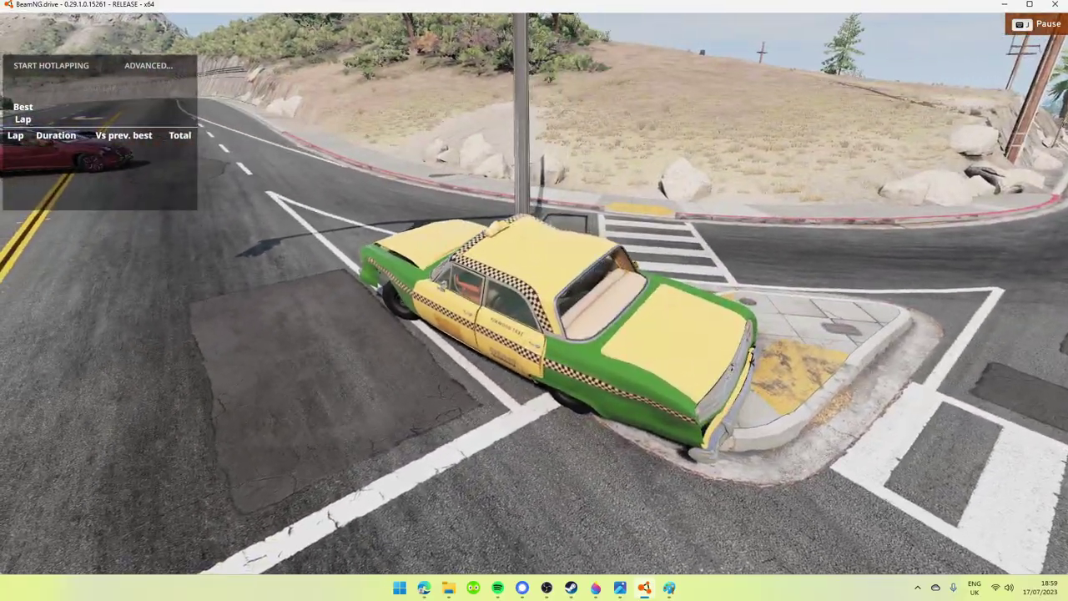
{"action": "key", "text": "Tab"}
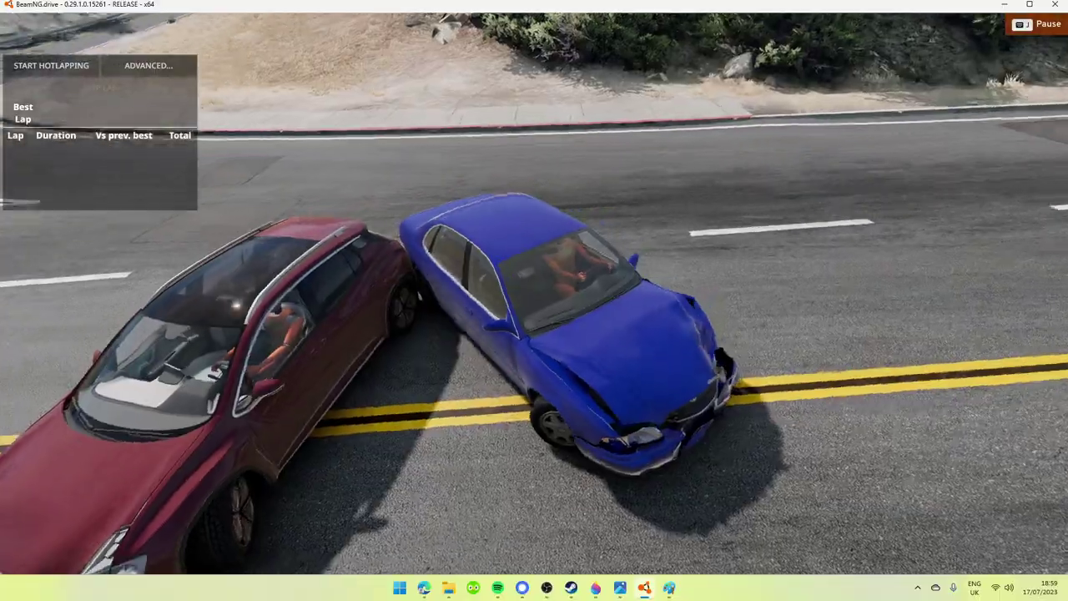
{"action": "key", "text": "Tab"}
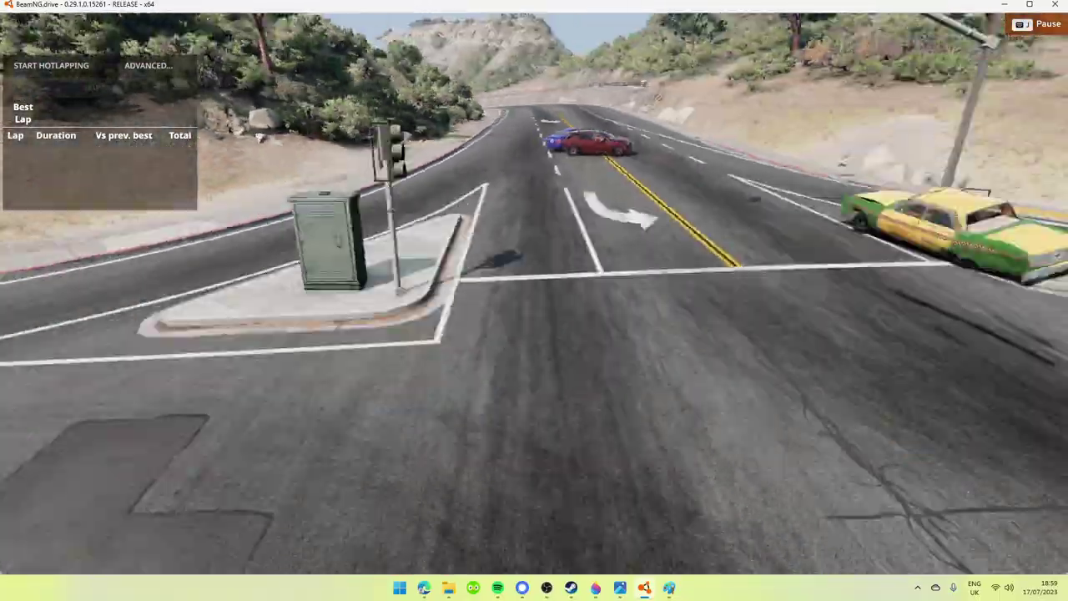
{"action": "key", "text": "Tab"}
{"action": "key", "text": "Tab"}
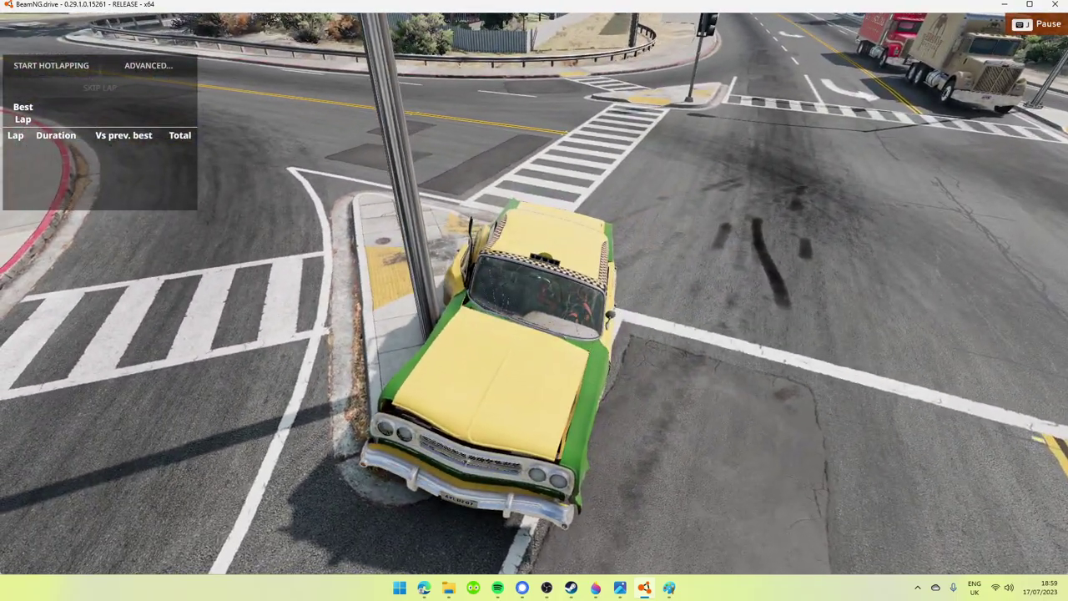
{"action": "key", "text": "j"}
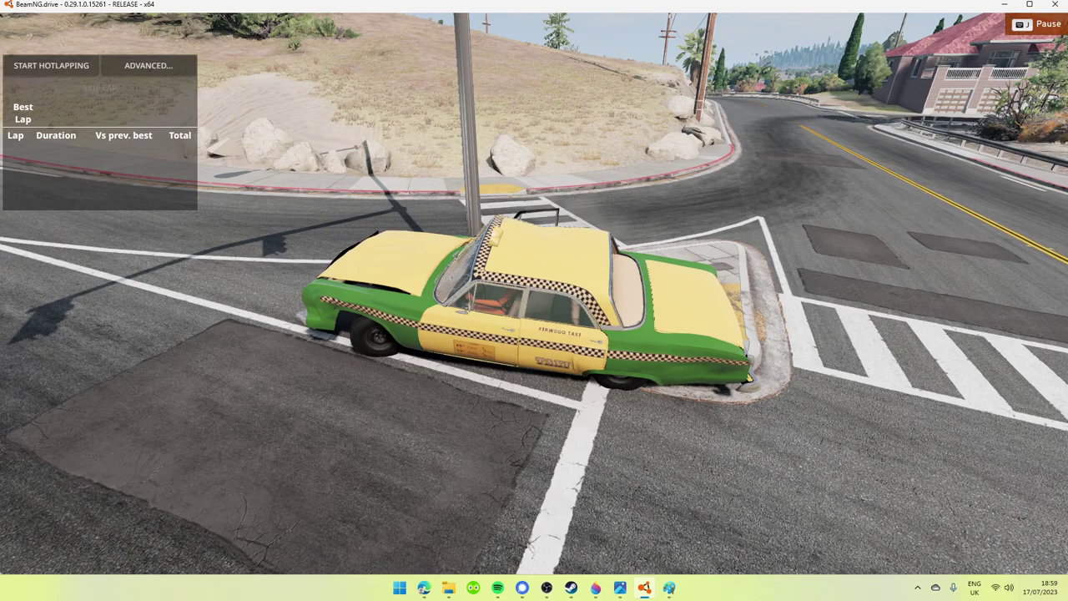
{"action": "key", "text": "alt+Tab"}
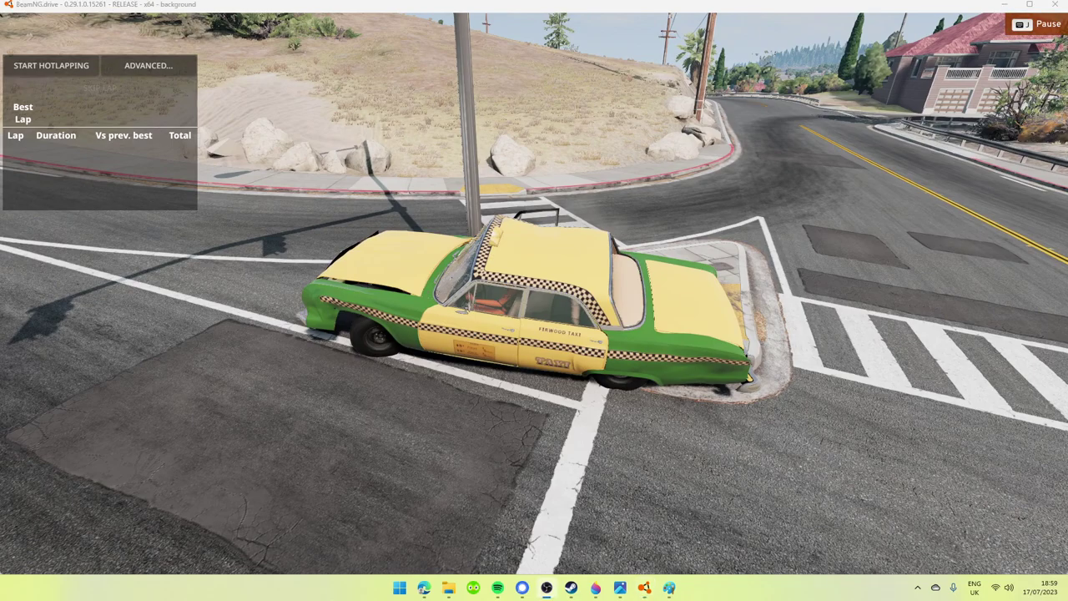